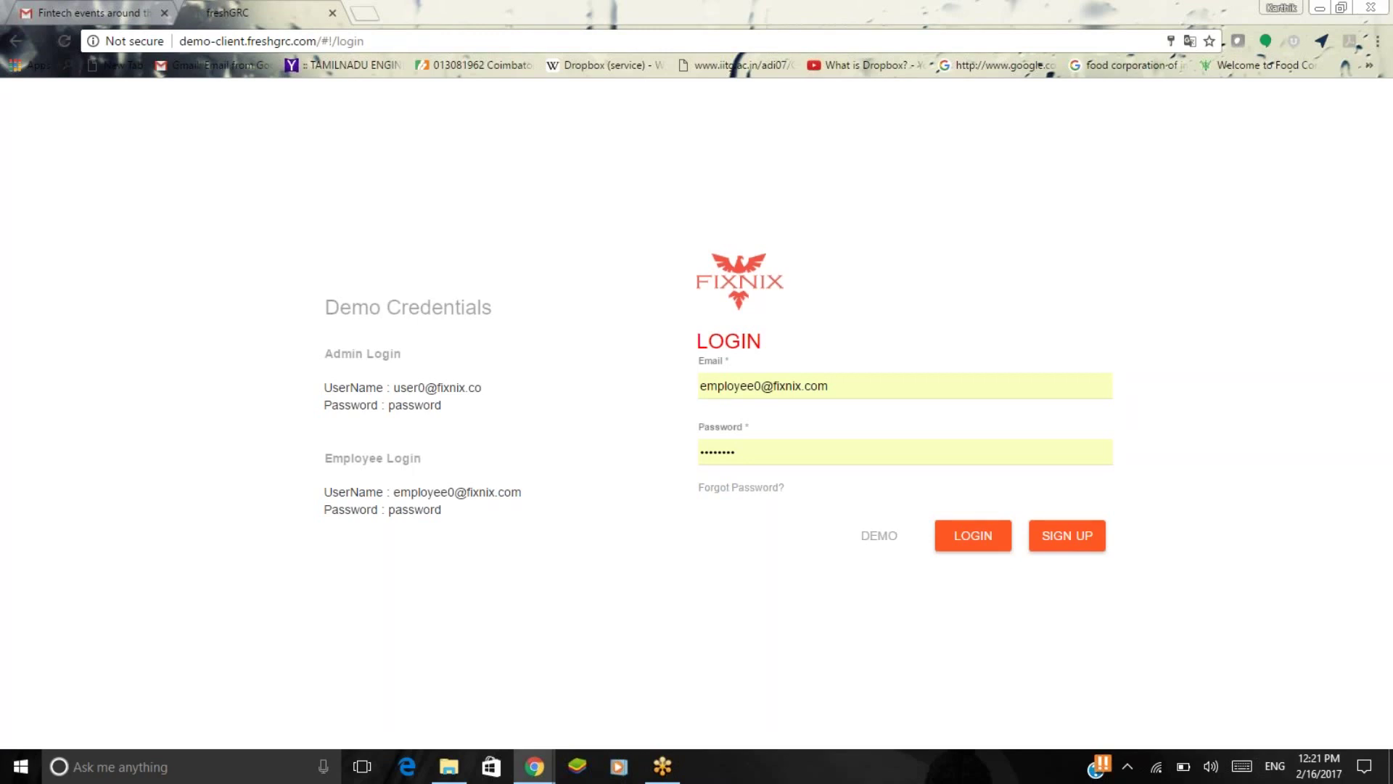
# Log in to the Fixnix demo site using the employee demo account credentials.
pyautogui.click(974, 539)
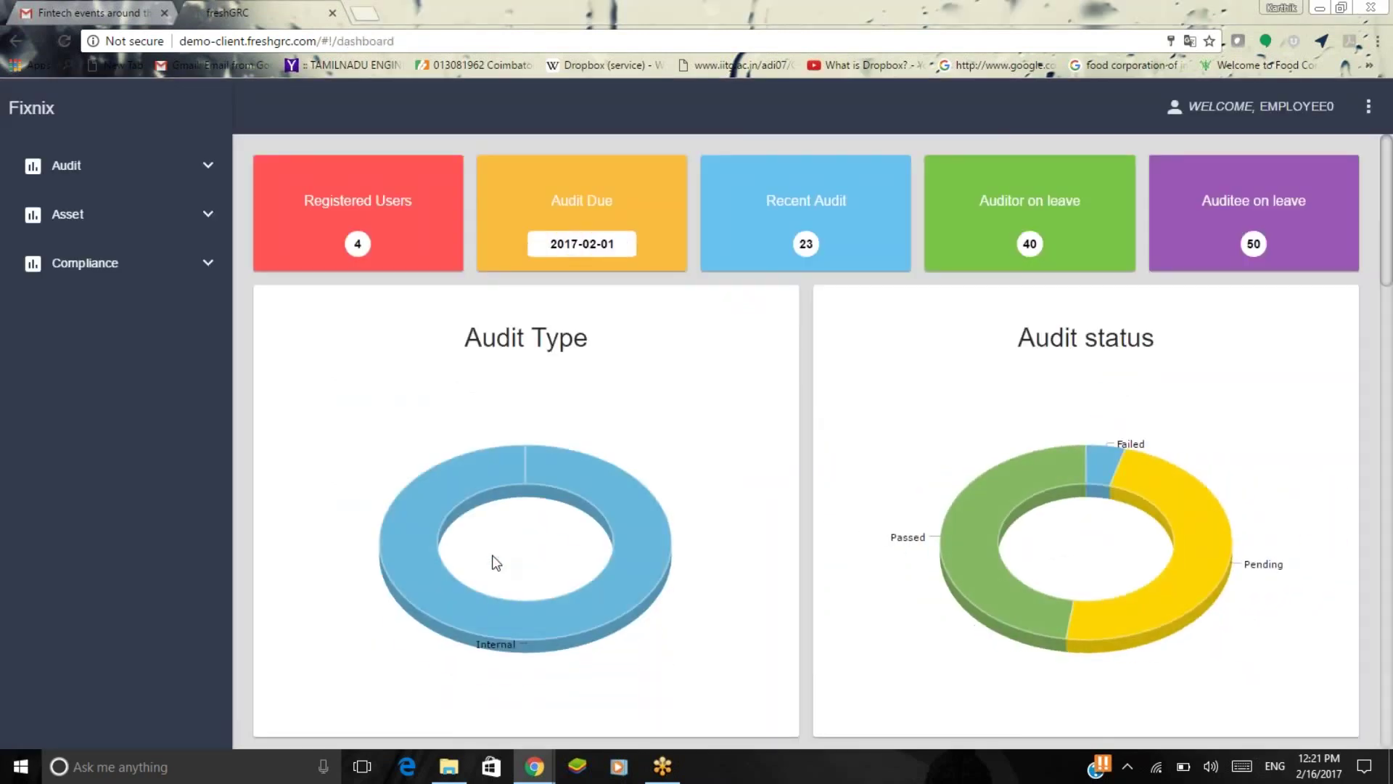
# Scroll the dashboard's audit charts down to Applicable/Non Applicable, checking slice values along the way.
pyautogui.scroll(-1, 491, 565)
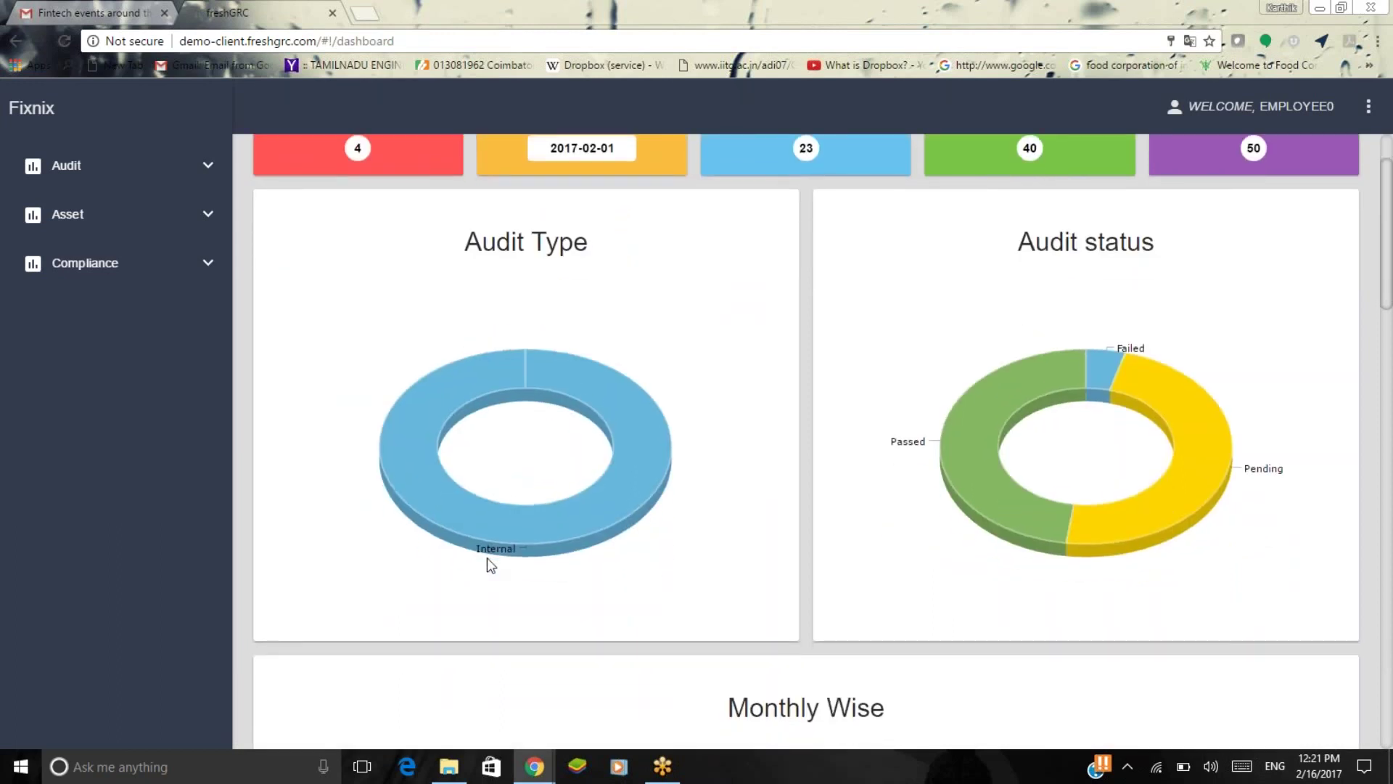
pyautogui.moveTo(521, 528)
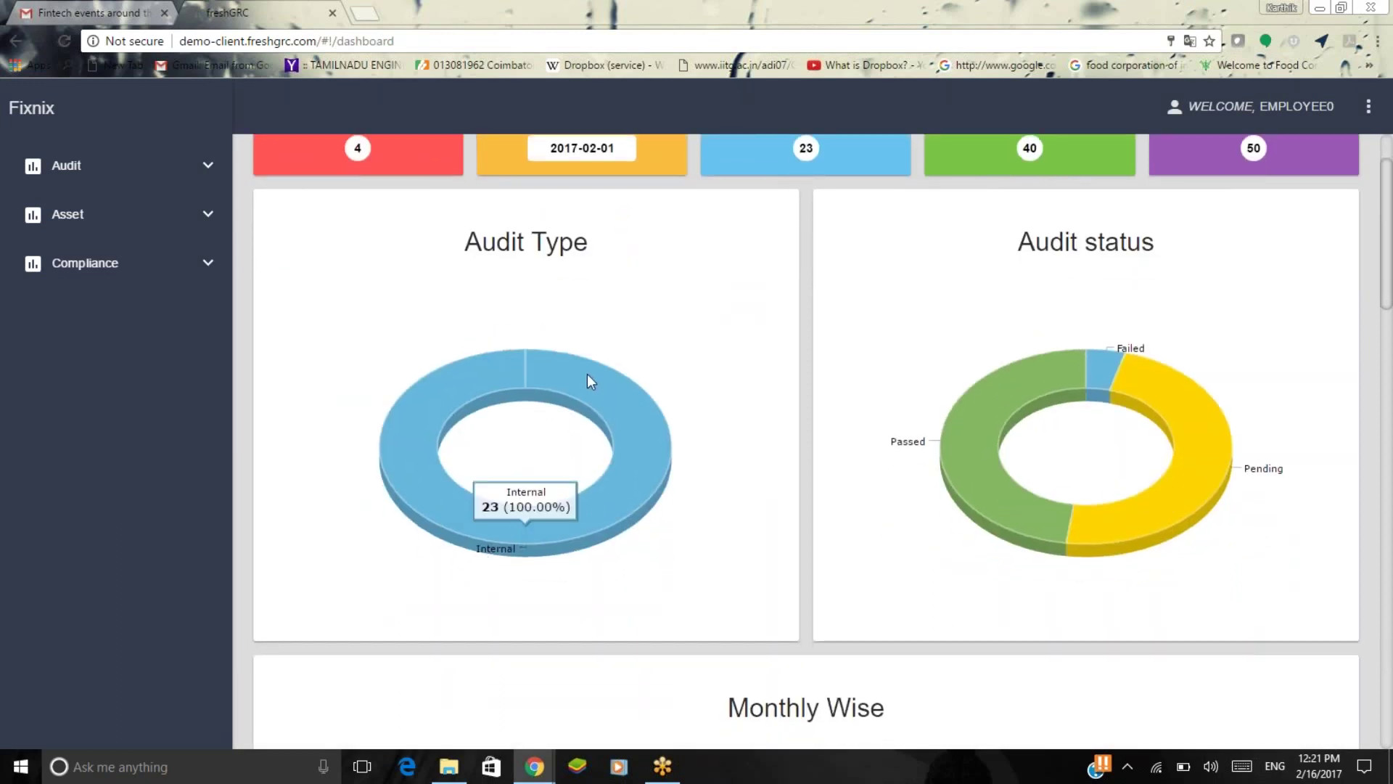
pyautogui.moveTo(1148, 404)
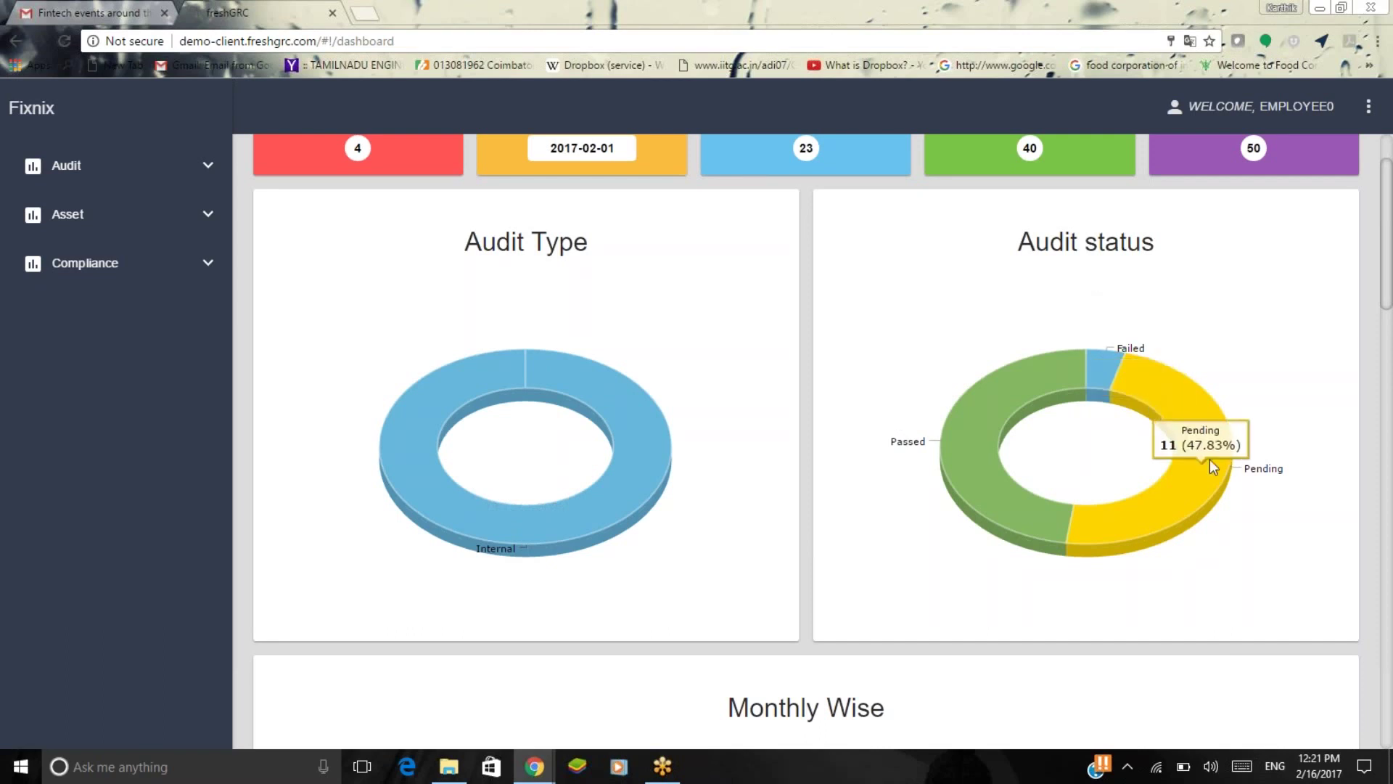
pyautogui.moveTo(1101, 355)
pyautogui.scroll(-6, 925, 456)
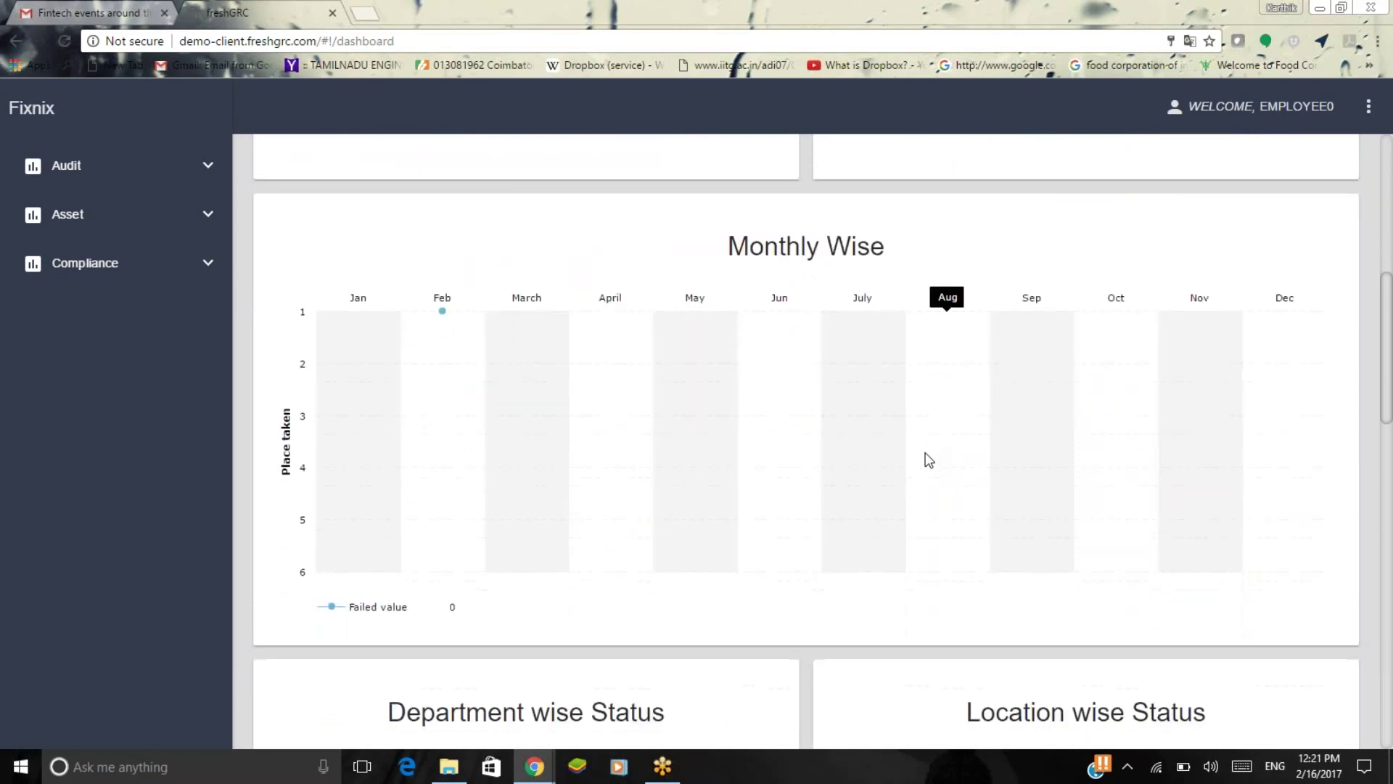
pyautogui.scroll(-5, 928, 459)
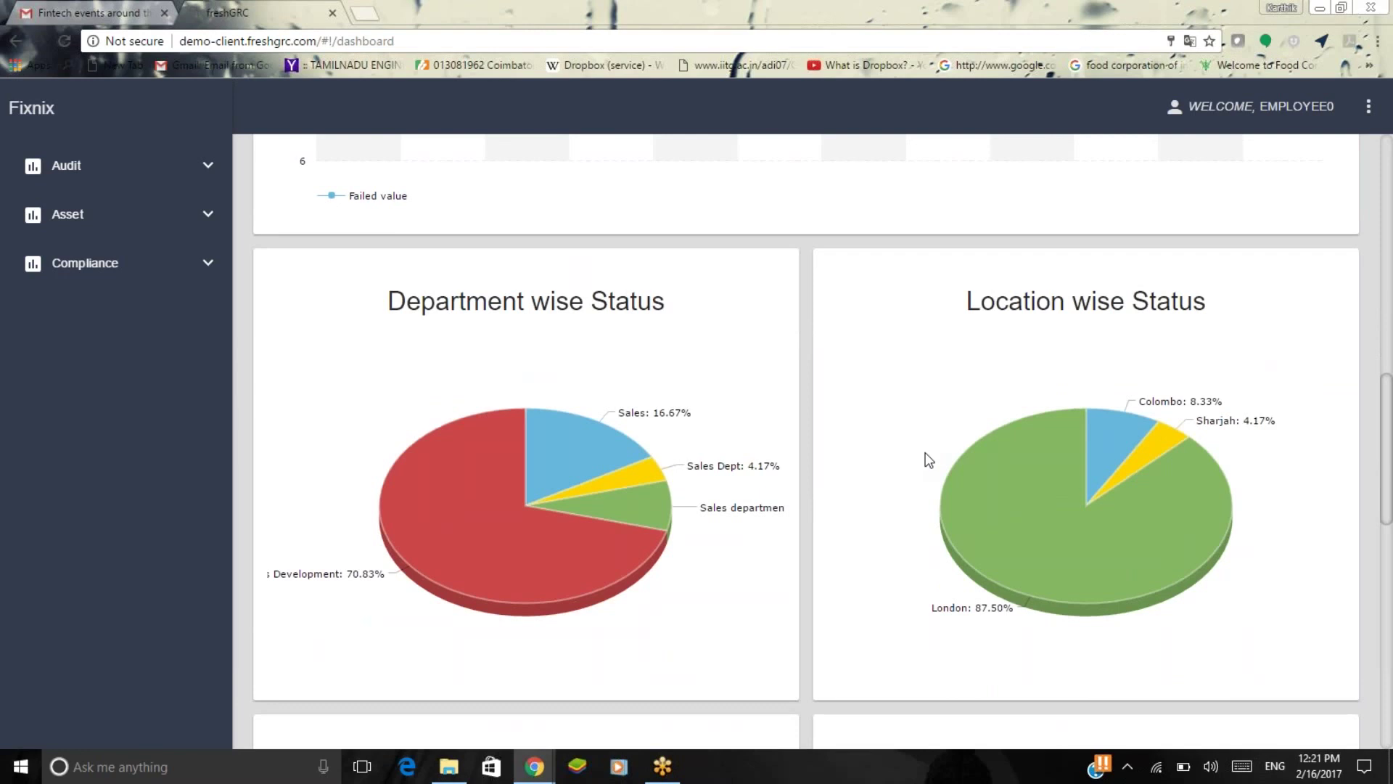
pyautogui.moveTo(465, 545)
pyautogui.scroll(-2, 825, 557)
pyautogui.moveTo(1056, 386)
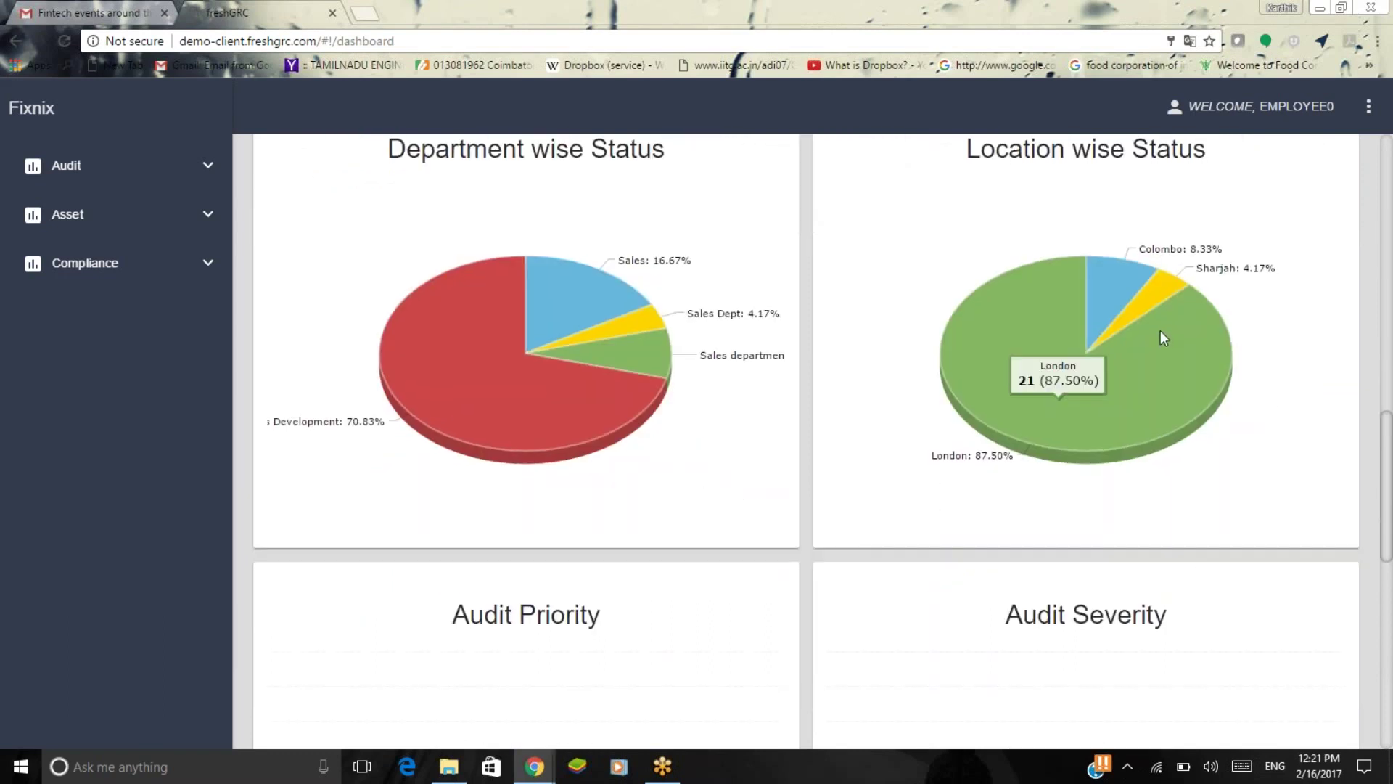
pyautogui.scroll(-4, 935, 555)
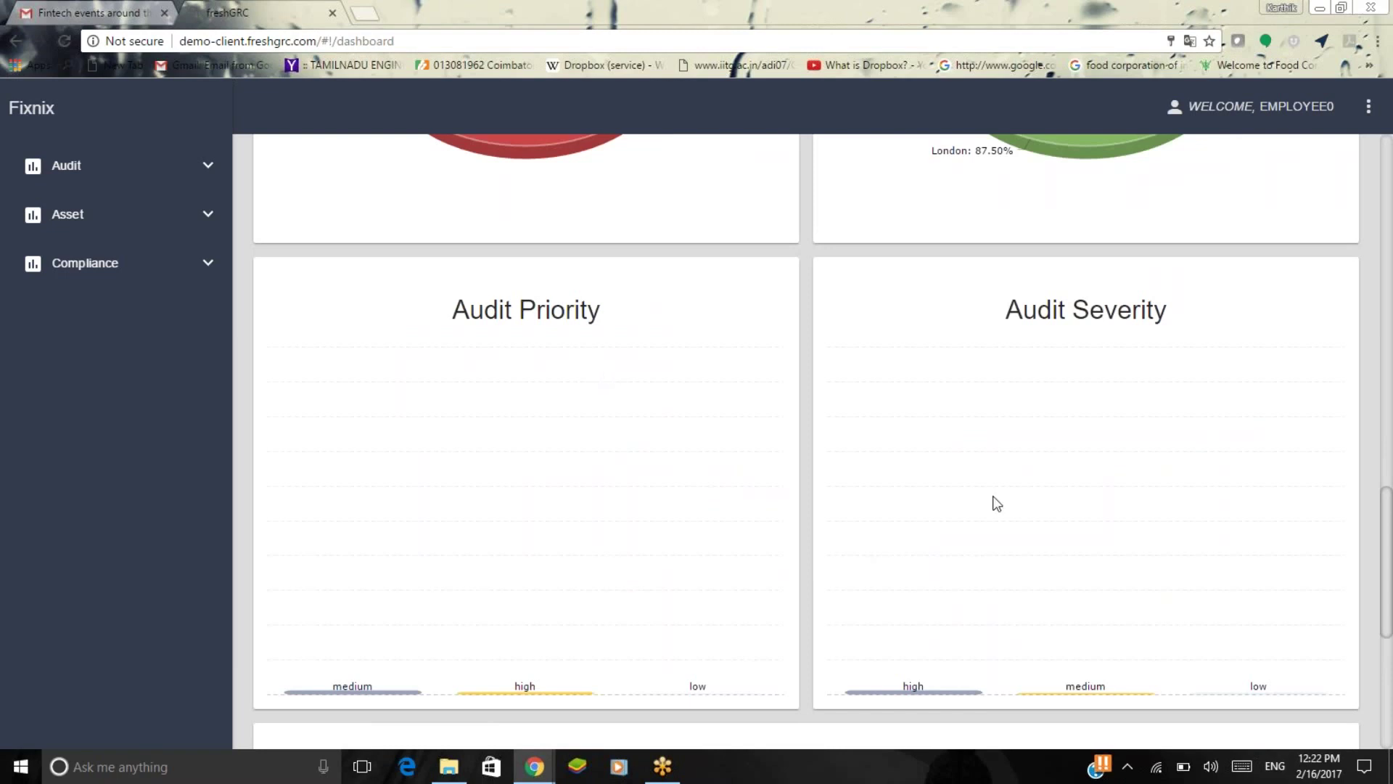
pyautogui.scroll(-2, 994, 500)
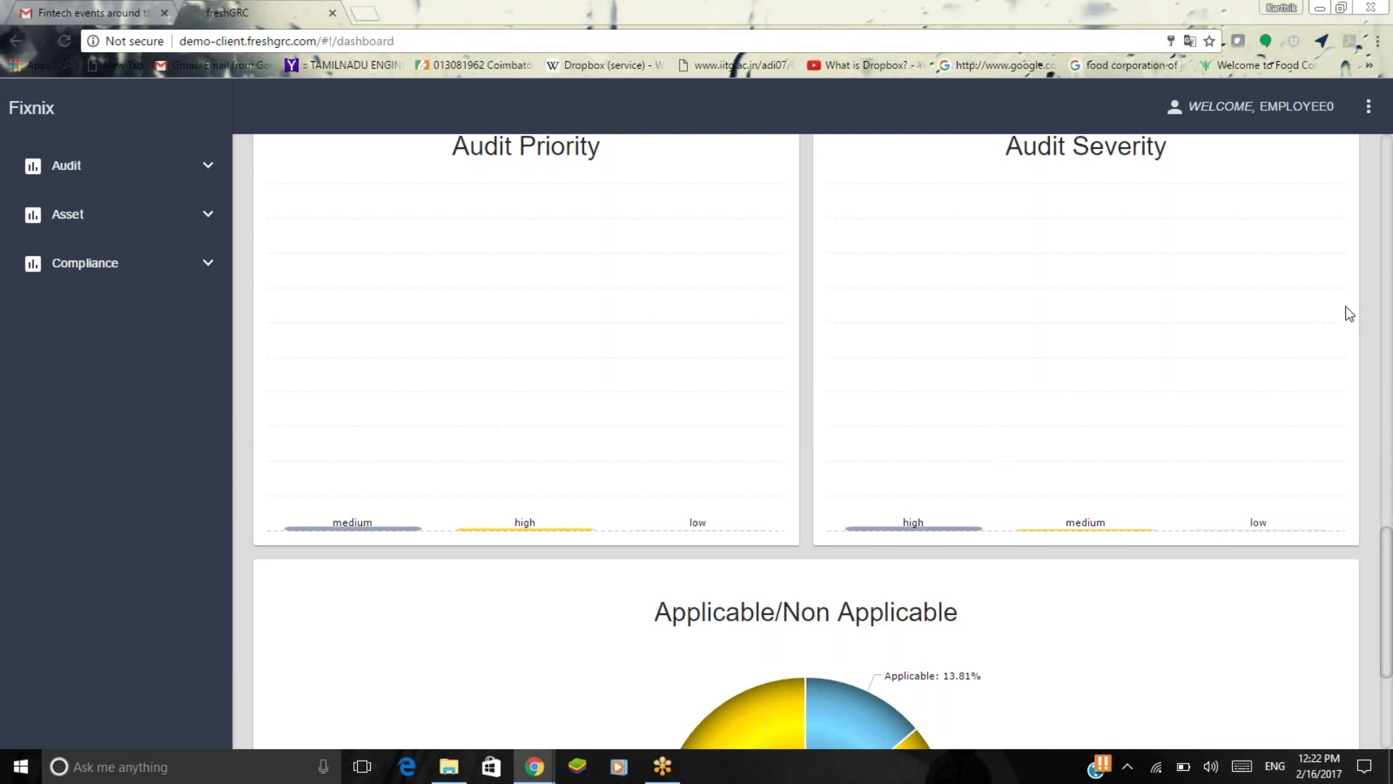
pyautogui.scroll(2, 1028, 415)
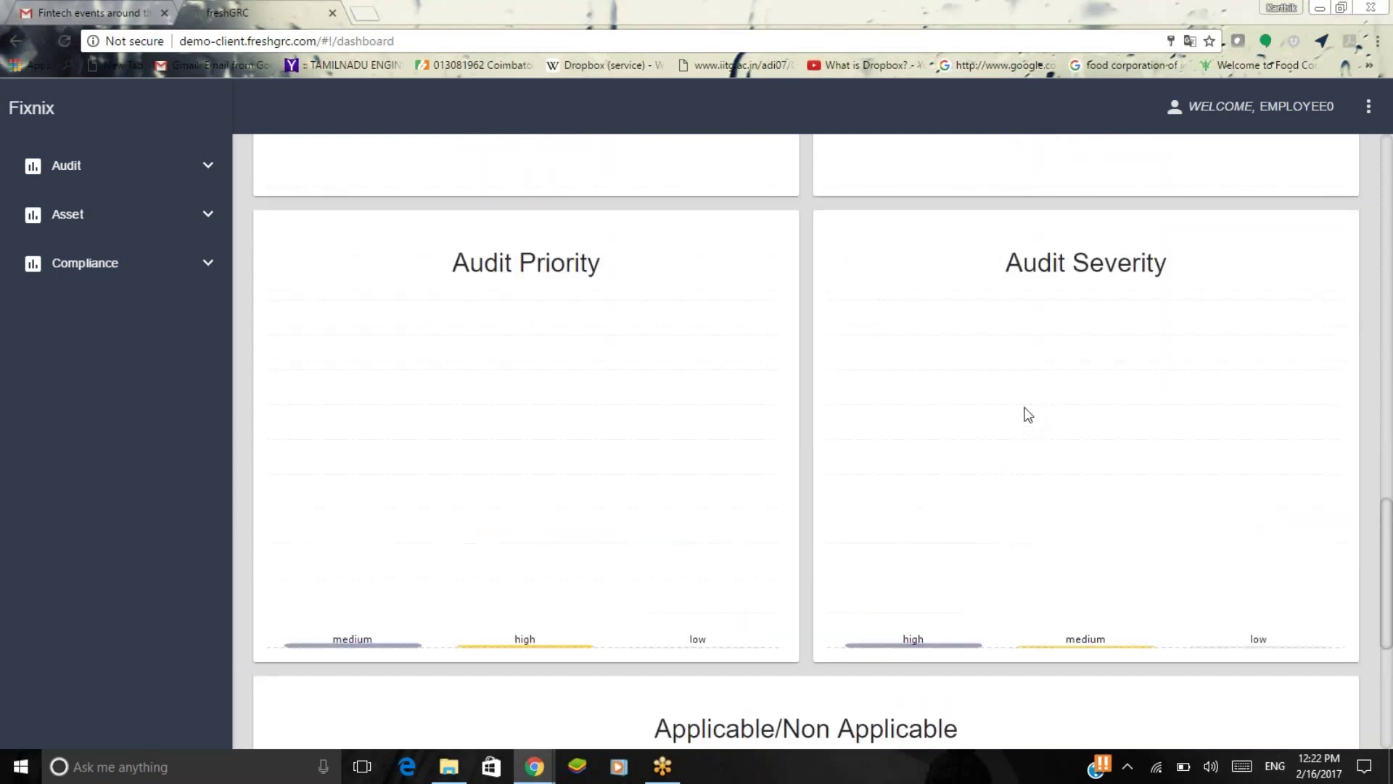
pyautogui.scroll(-1, 1260, 629)
pyautogui.scroll(-4, 926, 614)
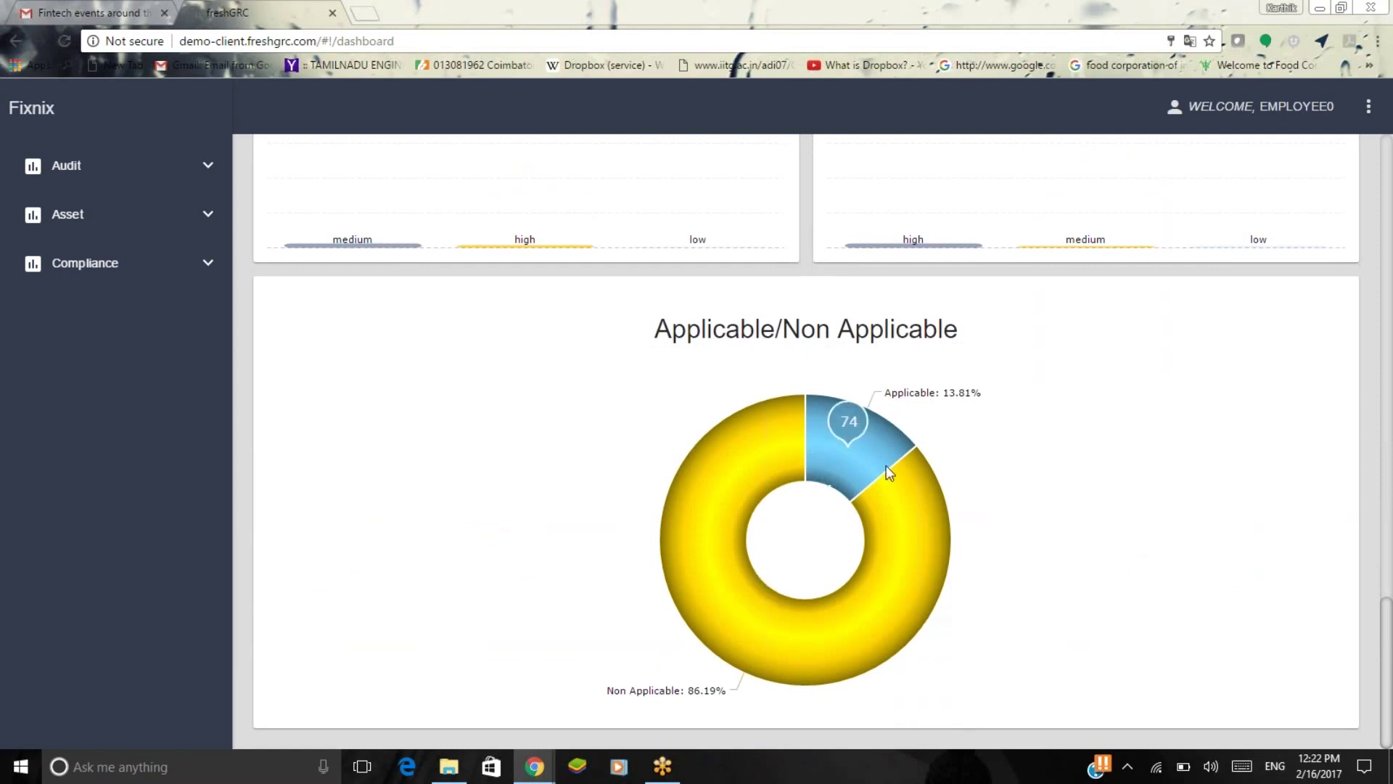
pyautogui.moveTo(692, 576)
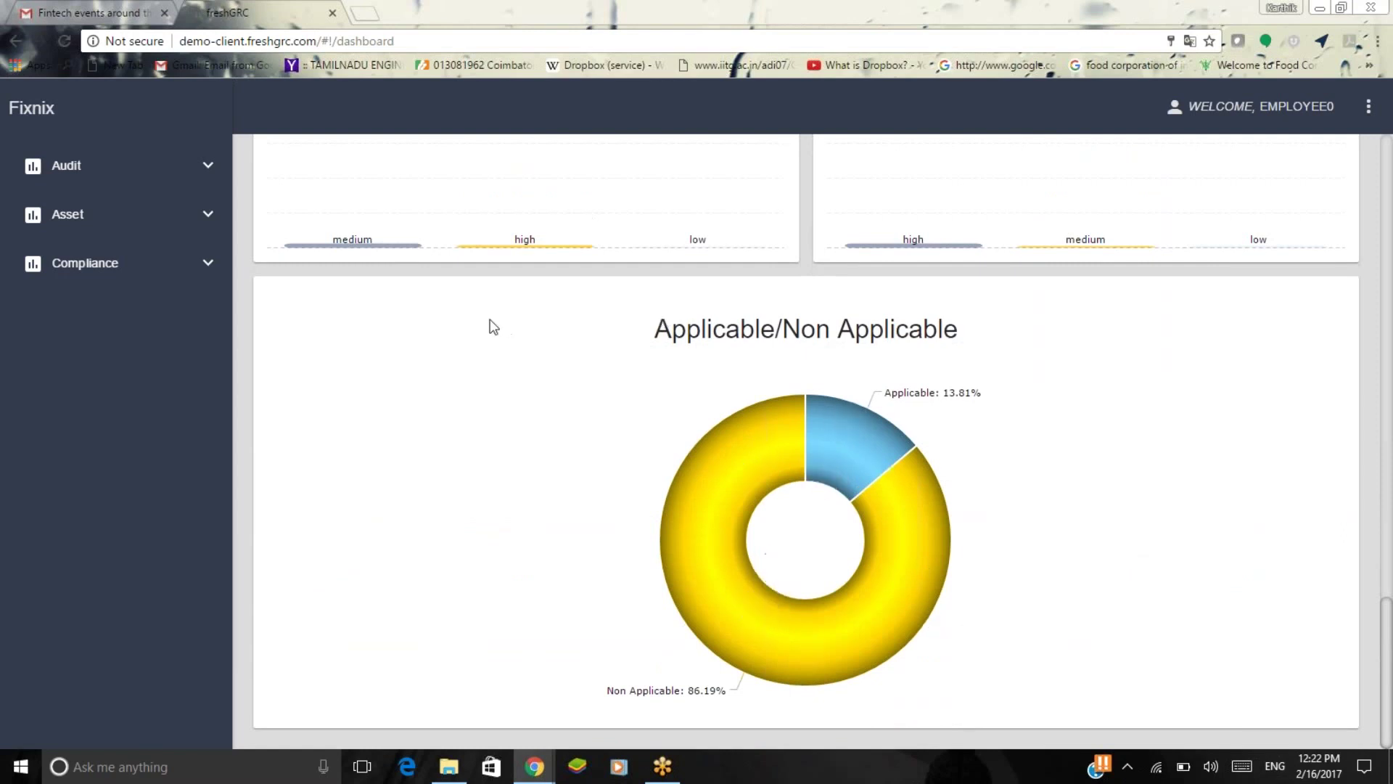
# Start a new audit from the Audit list with entity Piramal Finance and title ISODemo123.
pyautogui.click(206, 167)
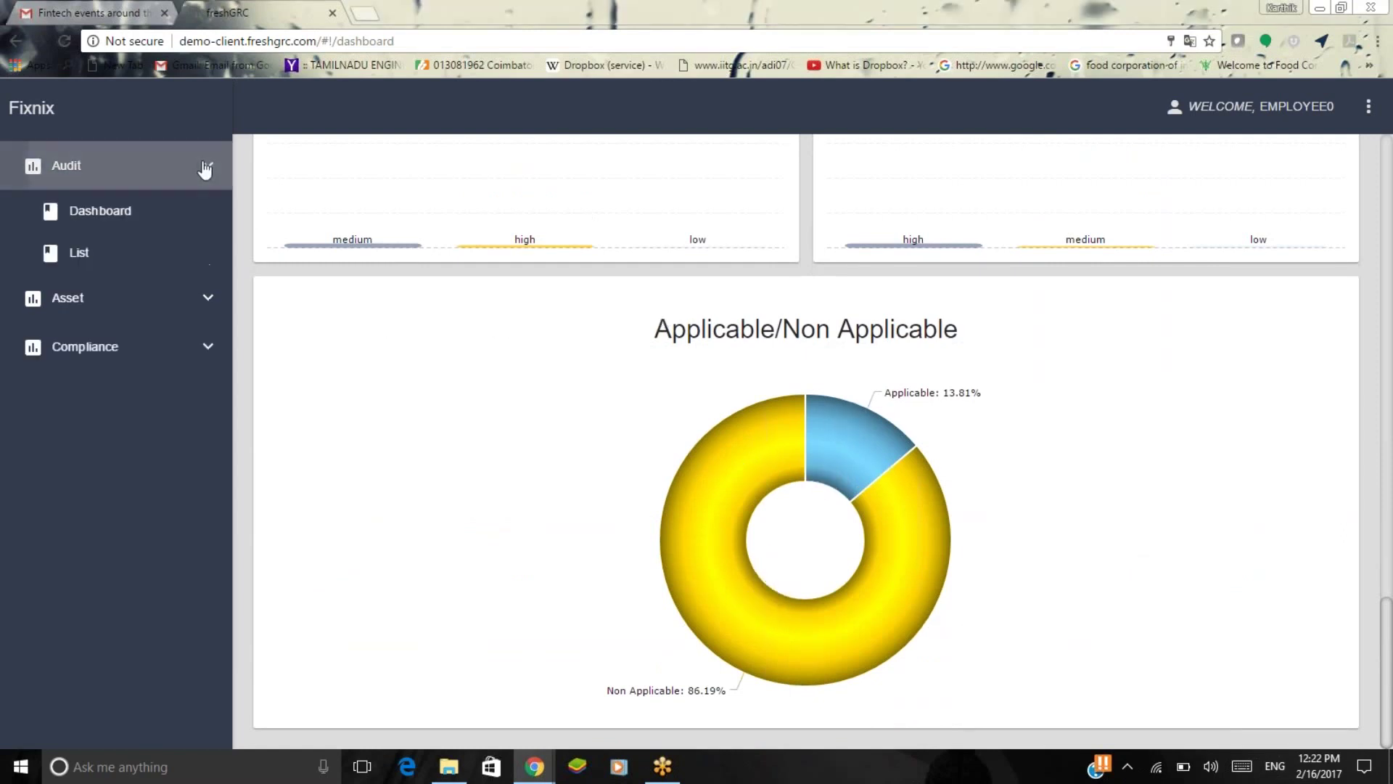
pyautogui.click(174, 263)
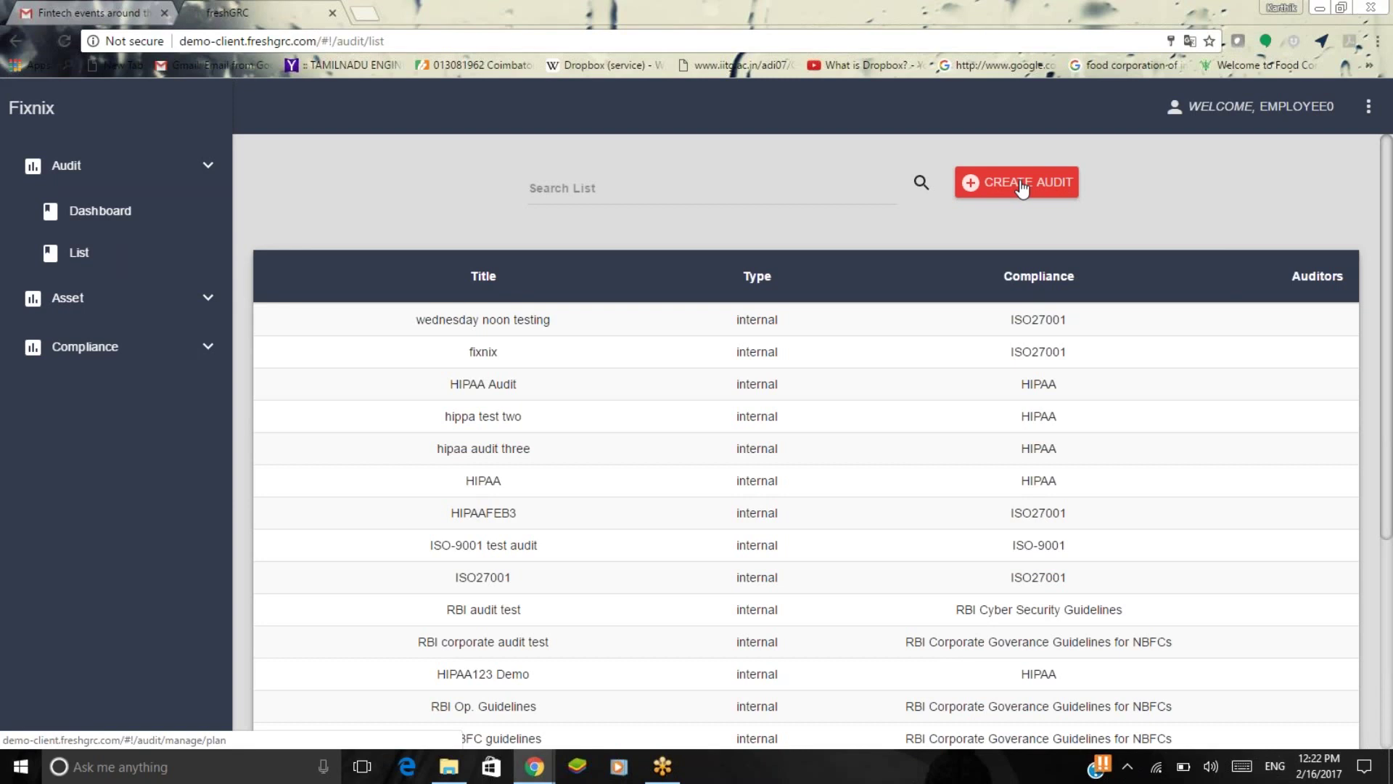
pyautogui.click(1023, 187)
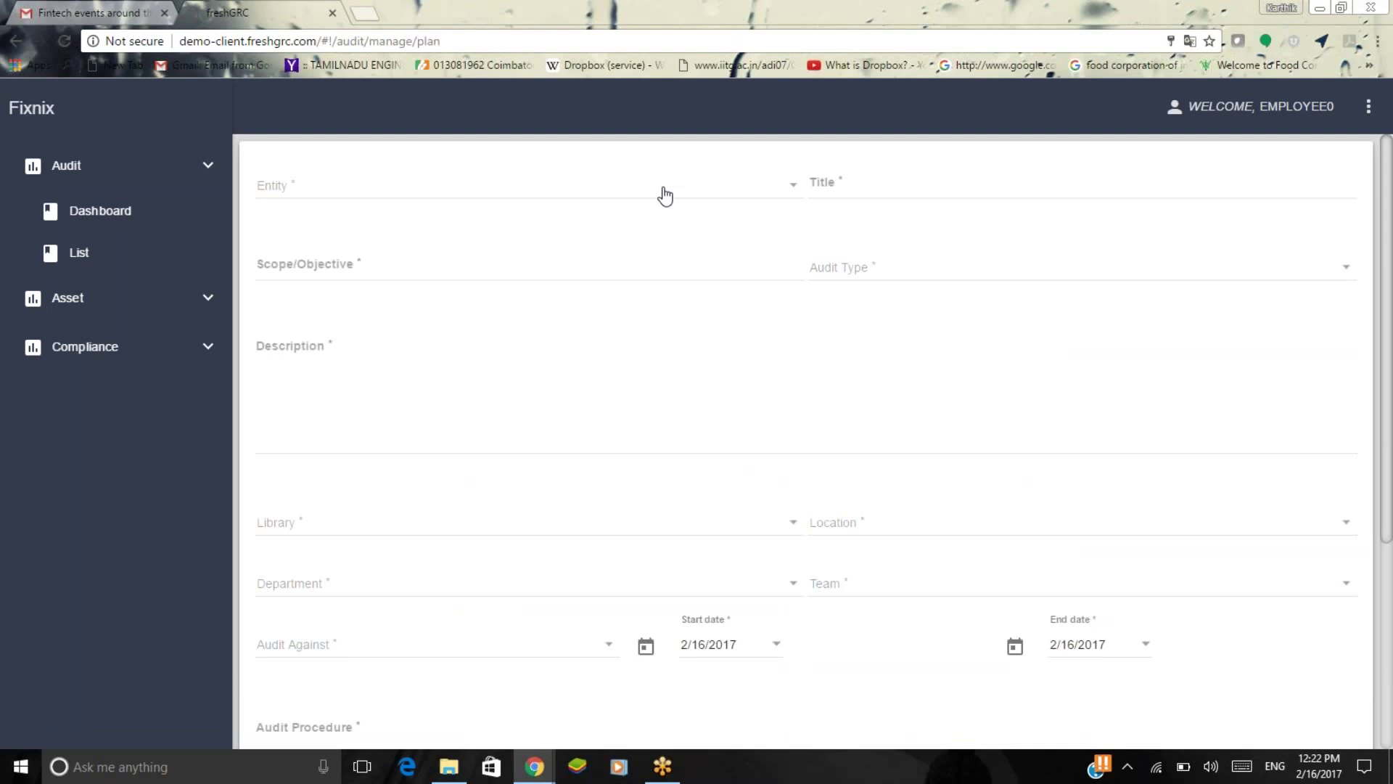
pyautogui.click(665, 196)
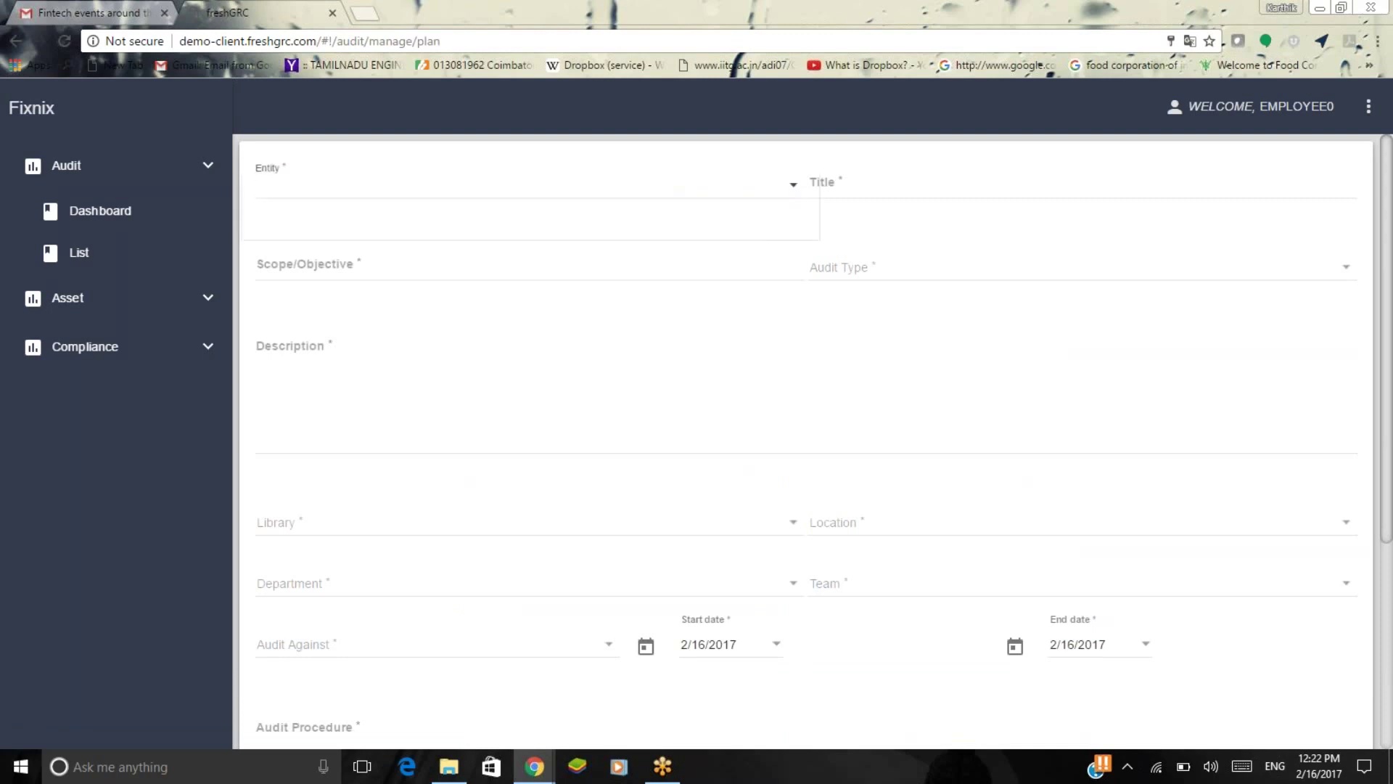
pyautogui.click(645, 230)
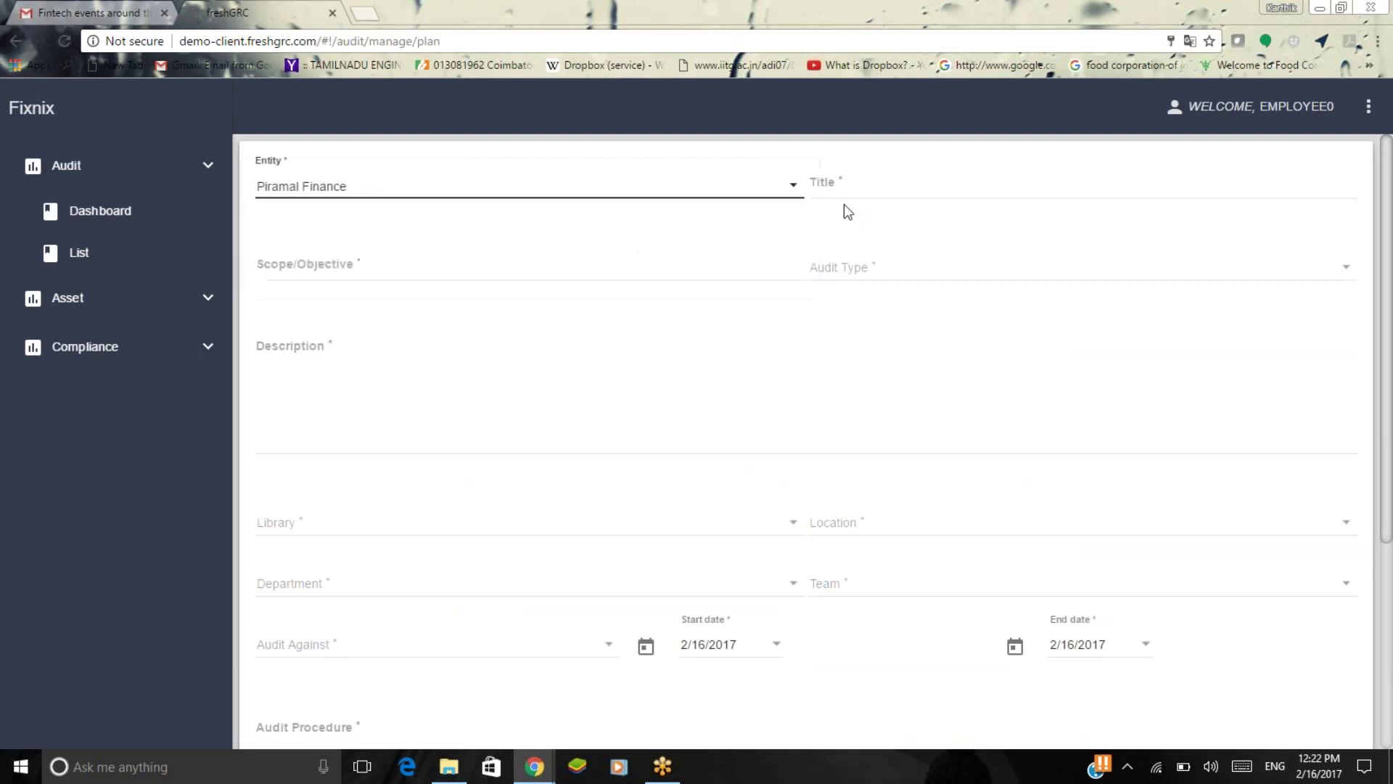
pyautogui.click(912, 184)
pyautogui.write('ISODE')
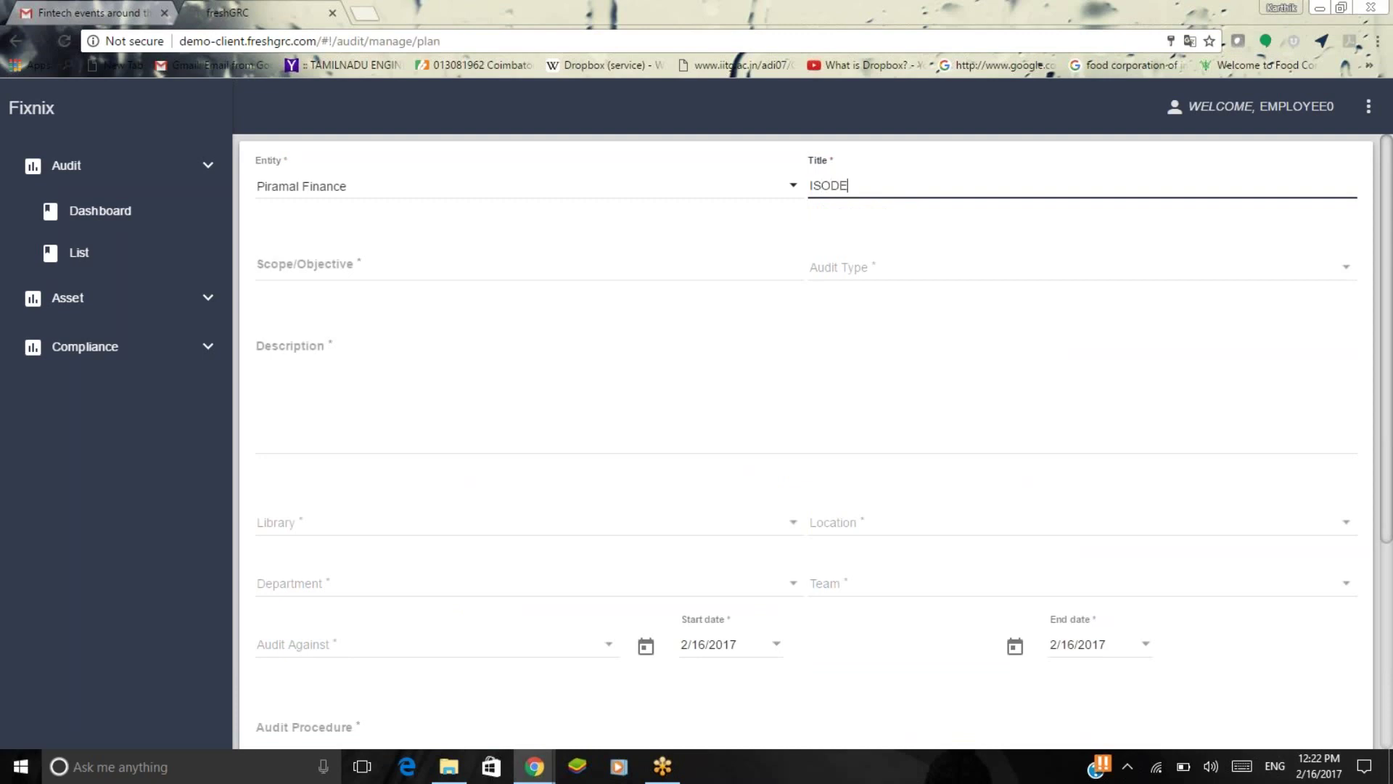
pyautogui.press('BackSpace')
pyautogui.write('emo123')
# Enter scope 'To get certification', type Internal, and description 'To get the audit process streamlined and certified'.
pyautogui.click(654, 269)
pyautogui.write('To get certific')
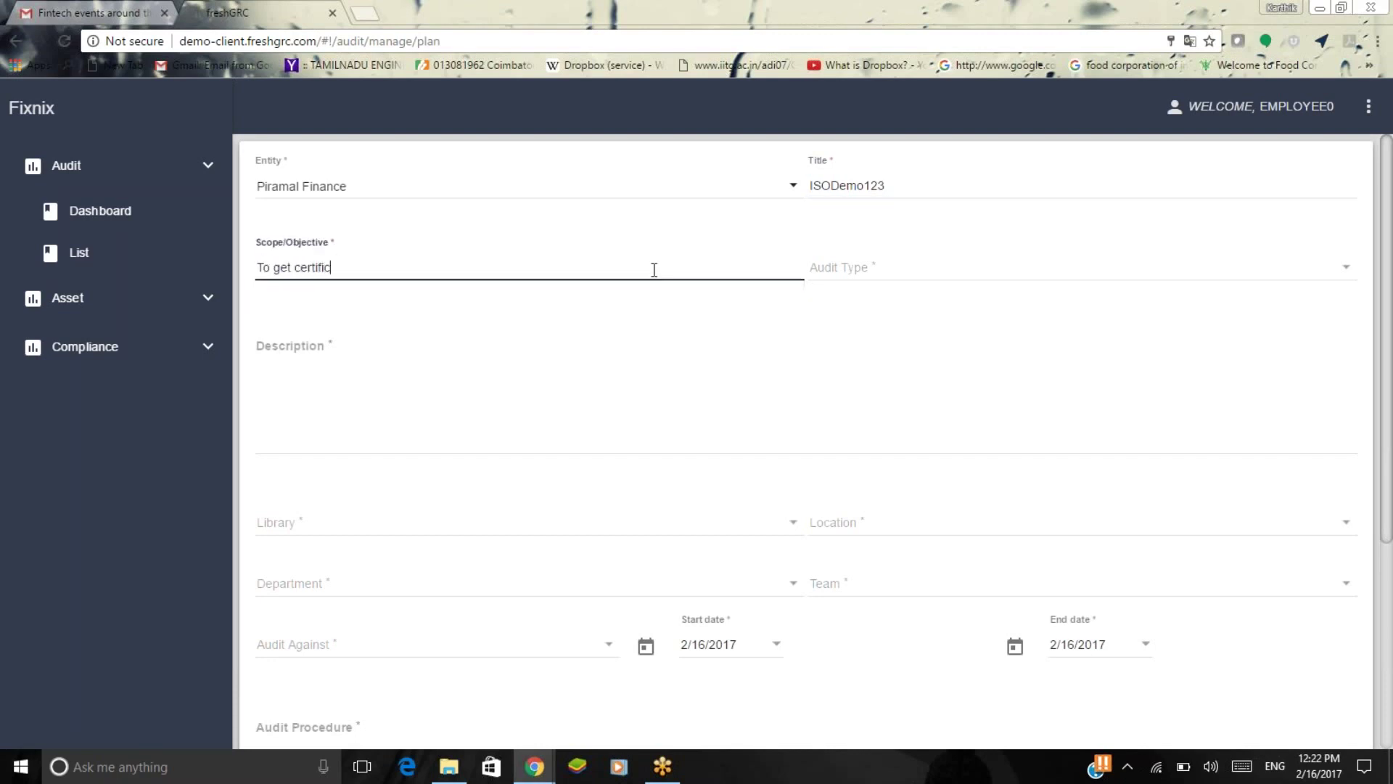
pyautogui.write('ation')
pyautogui.click(1025, 277)
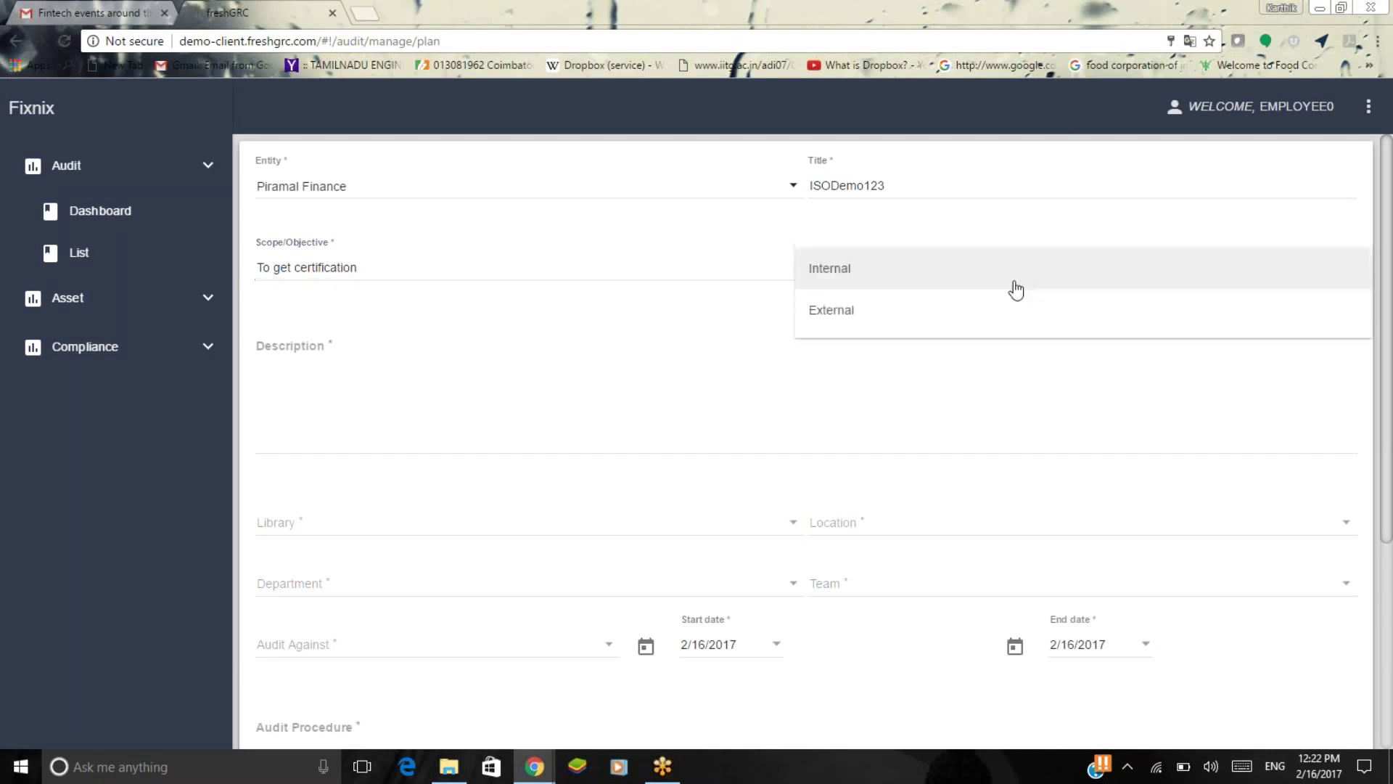
pyautogui.click(1016, 290)
pyautogui.click(626, 411)
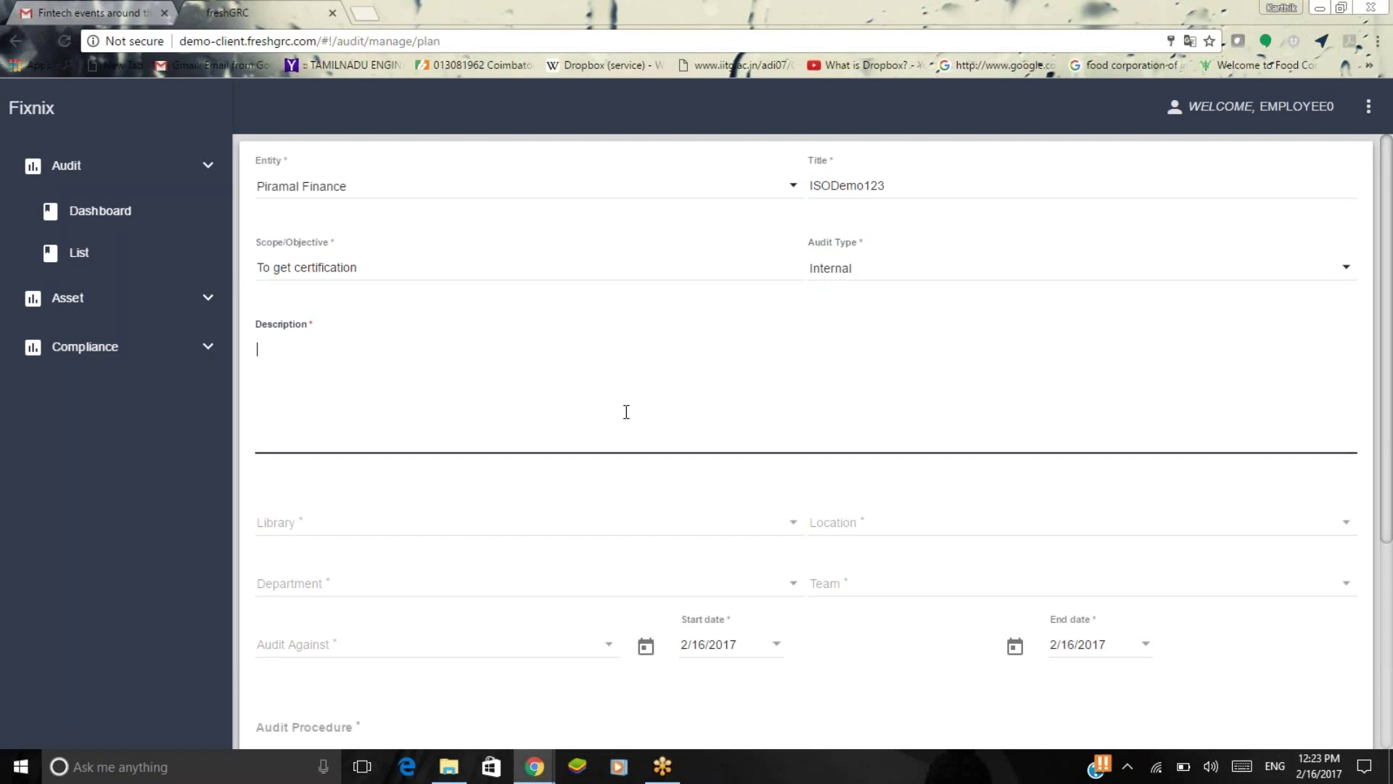
pyautogui.write('To get the audit process st')
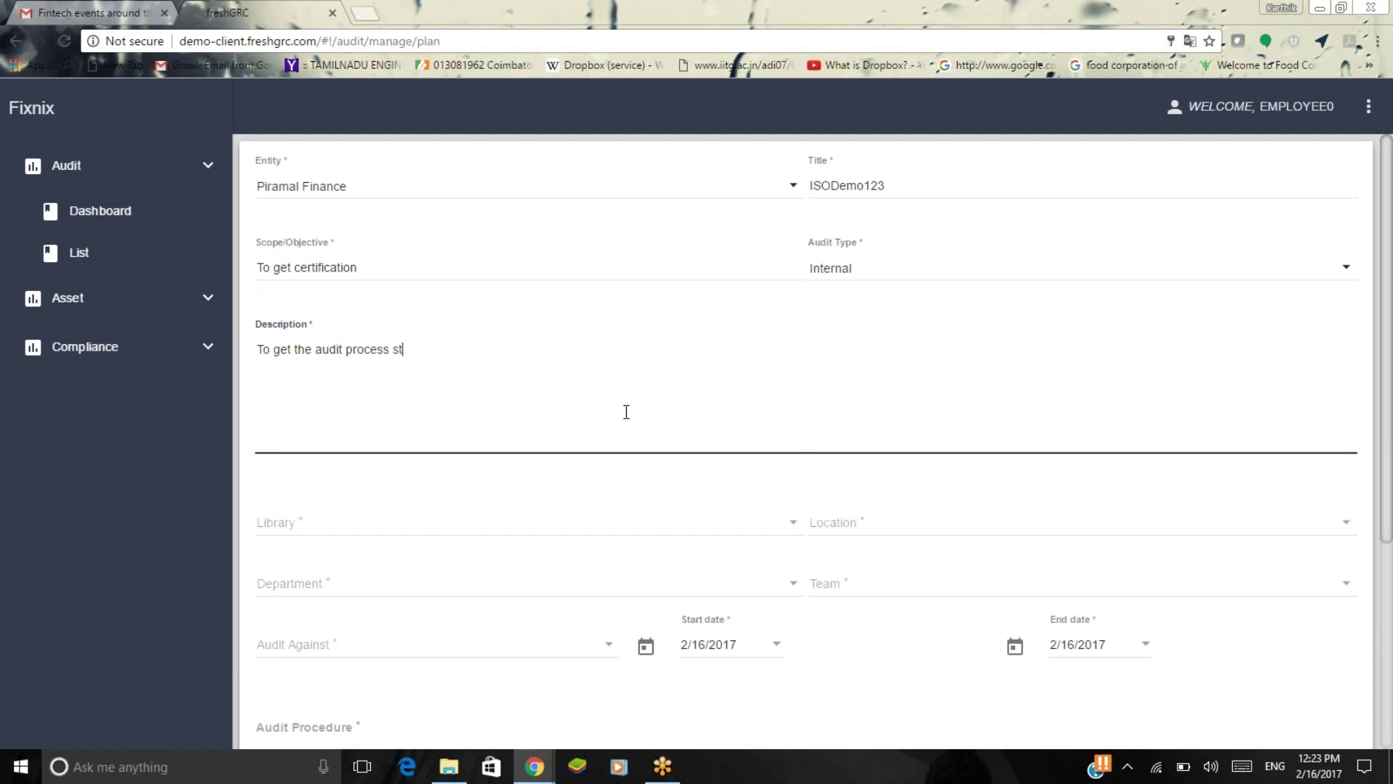
pyautogui.write('reamlined and certified')
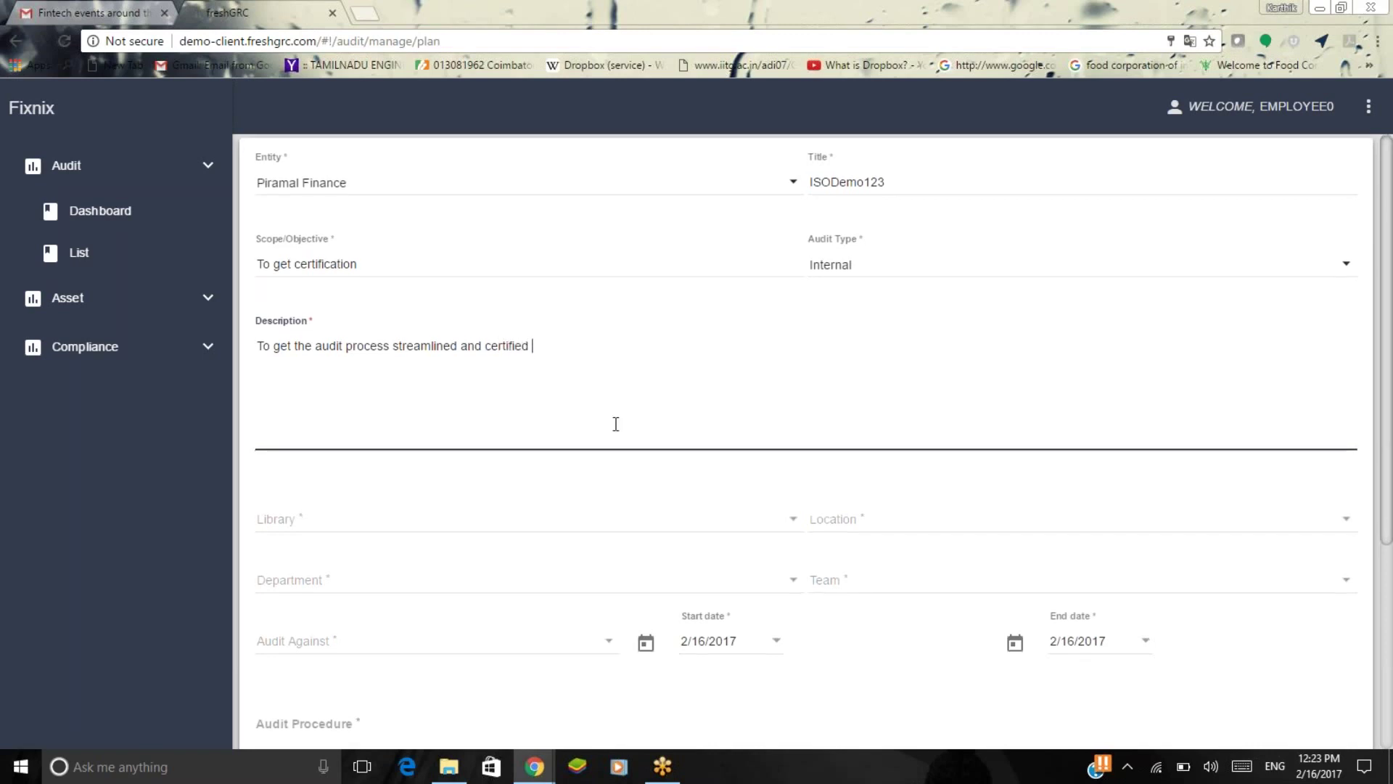
# Choose library ISO27001, location Colombo, department Sales and team Pre Sales.
pyautogui.click(583, 520)
pyautogui.click(582, 520)
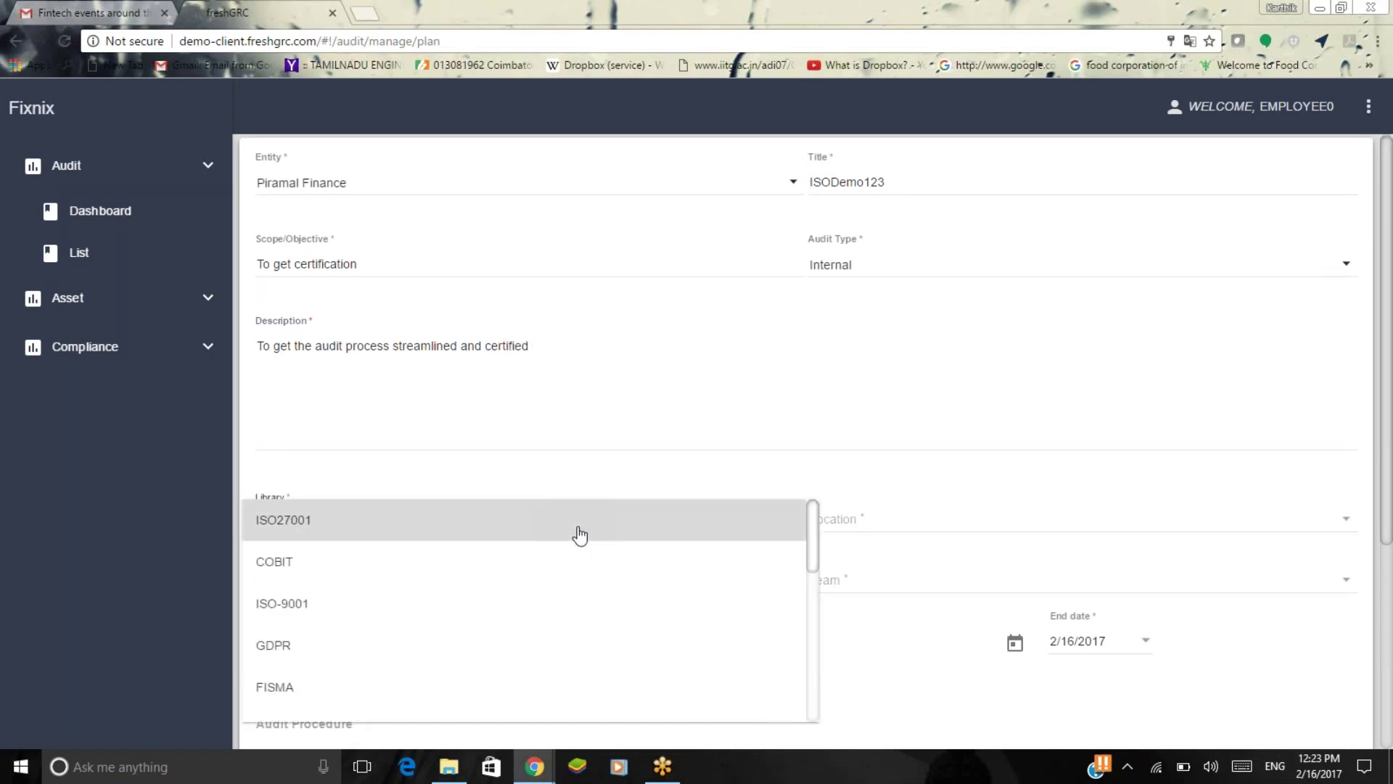
pyautogui.click(900, 520)
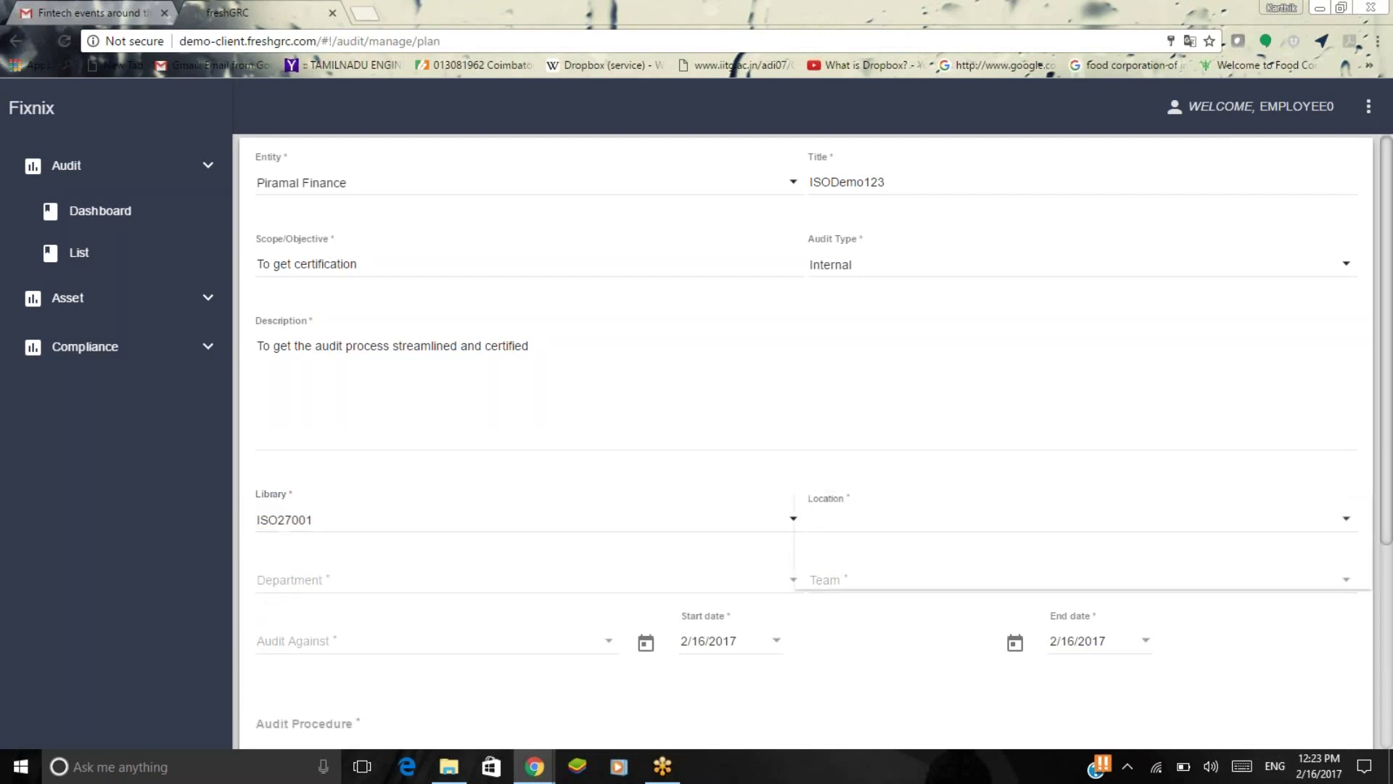
pyautogui.click(900, 520)
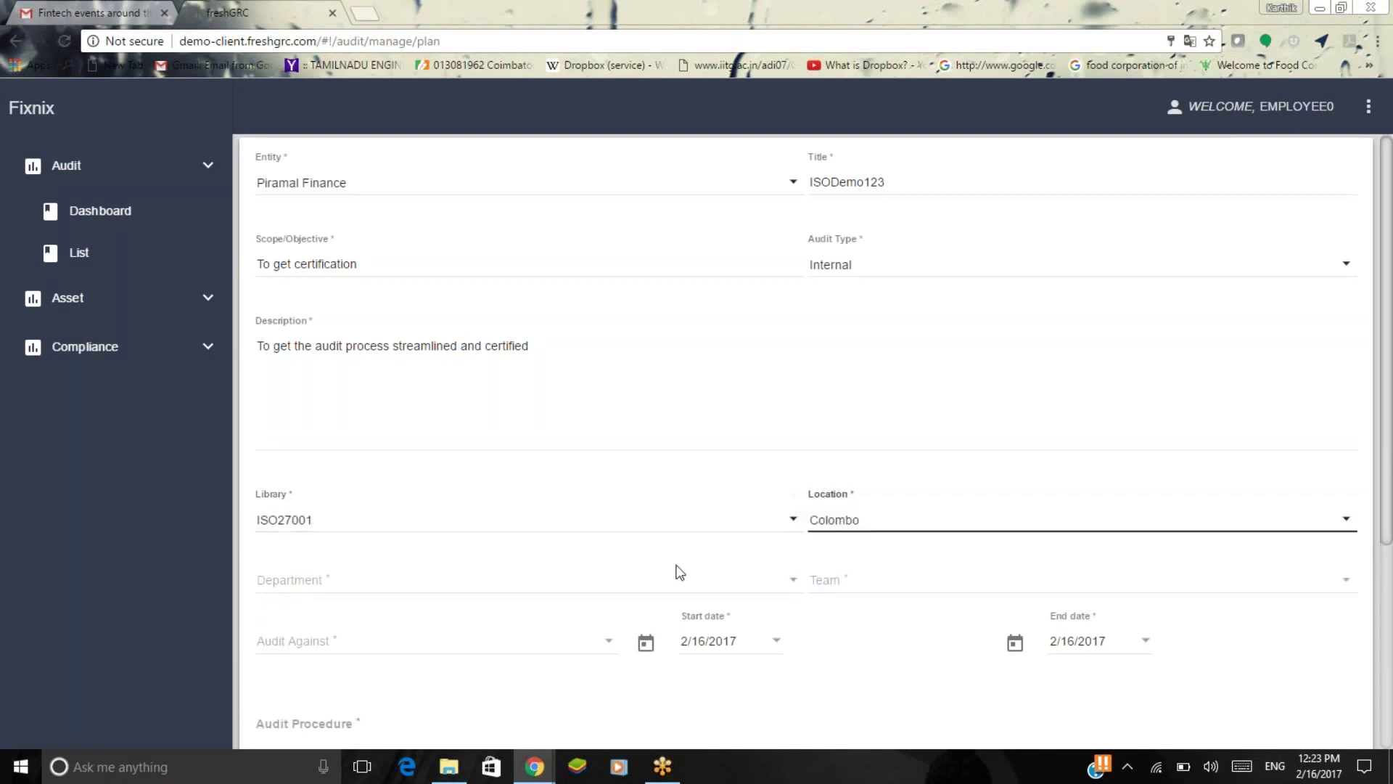
pyautogui.scroll(-3, 678, 569)
pyautogui.click(616, 403)
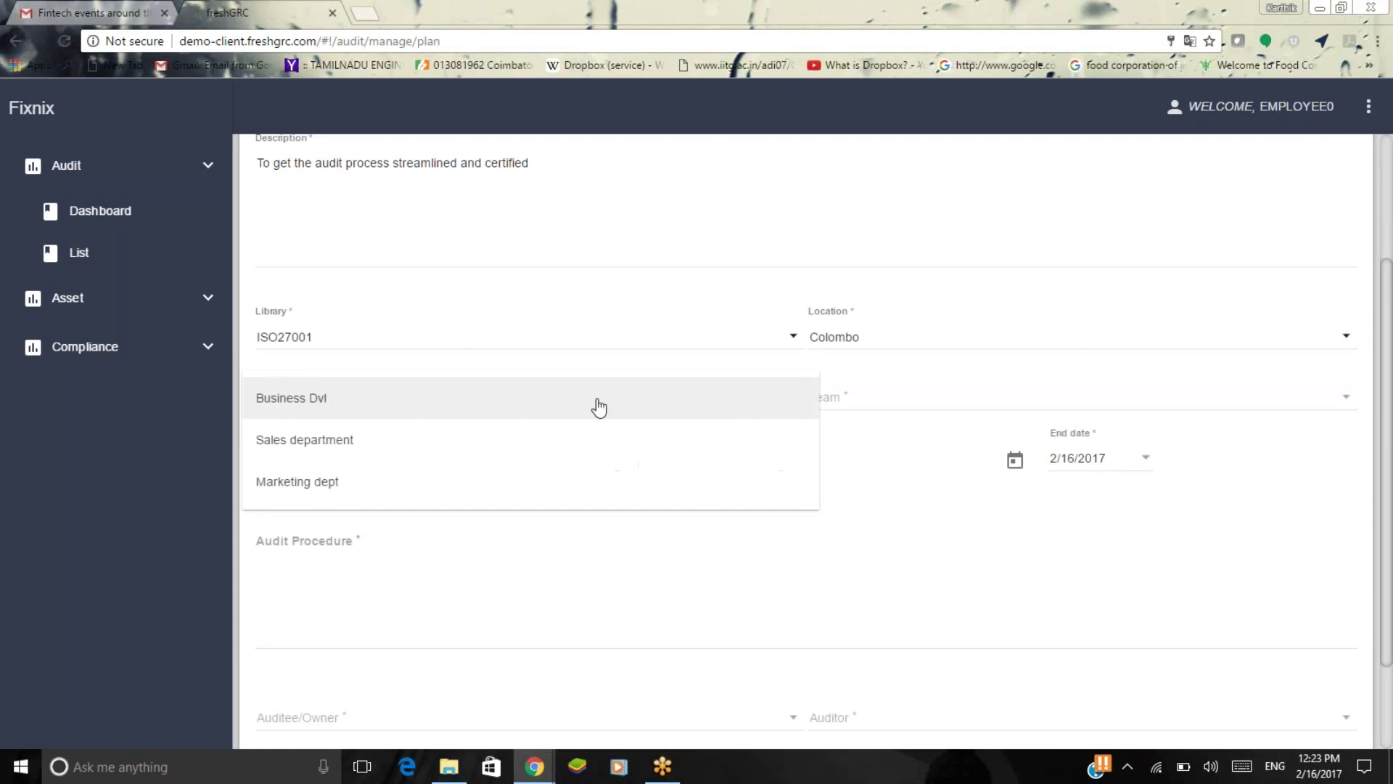
pyautogui.click(594, 442)
pyautogui.click(902, 404)
pyautogui.click(913, 483)
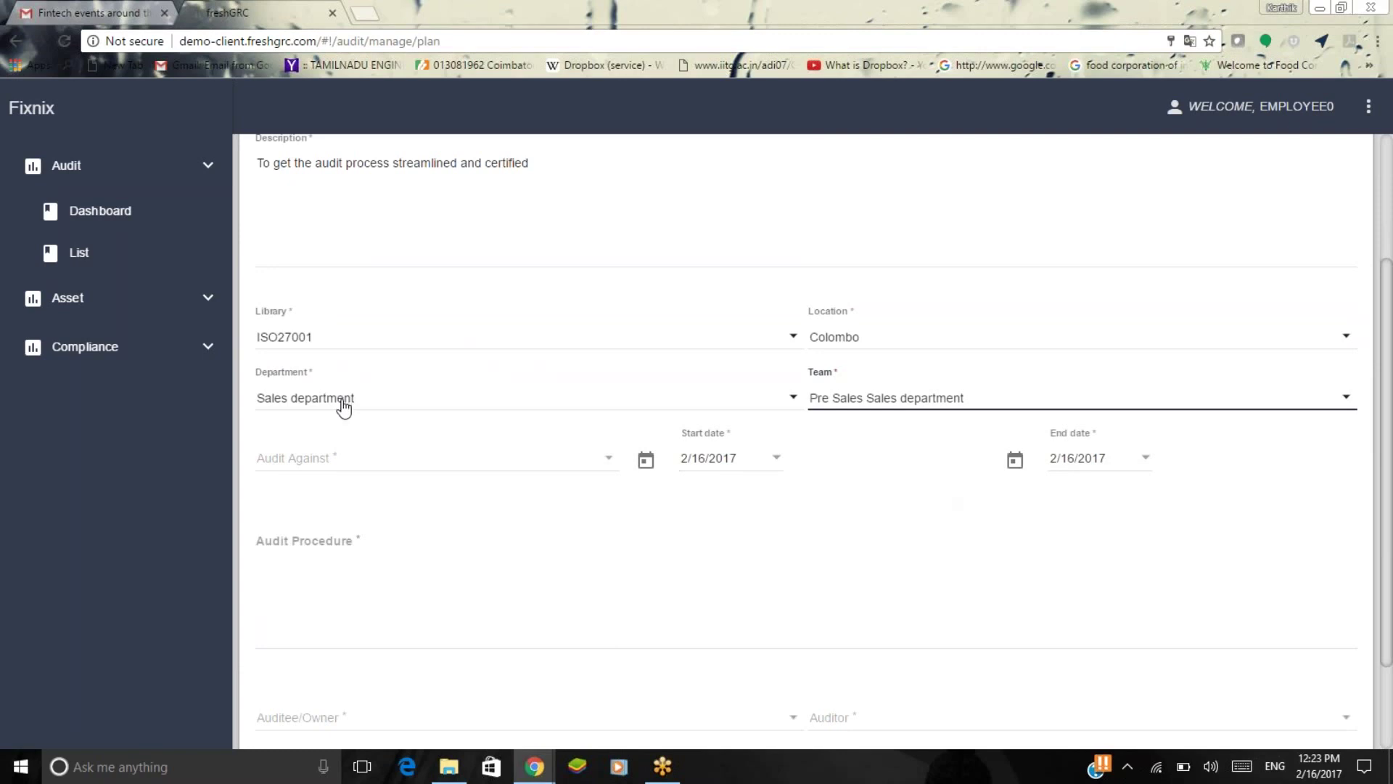
# Audit against Process and set the end date to 3/31/2017.
pyautogui.click(348, 457)
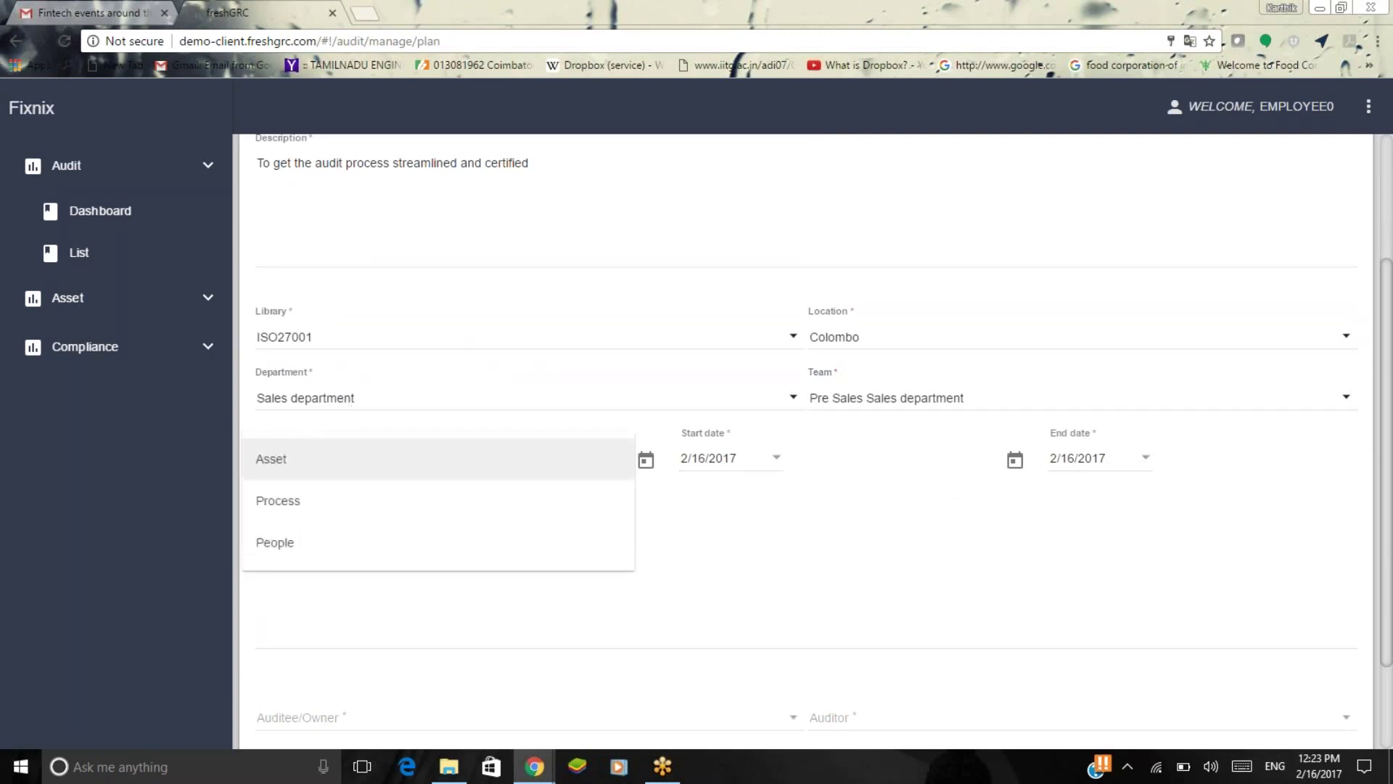
pyautogui.click(359, 501)
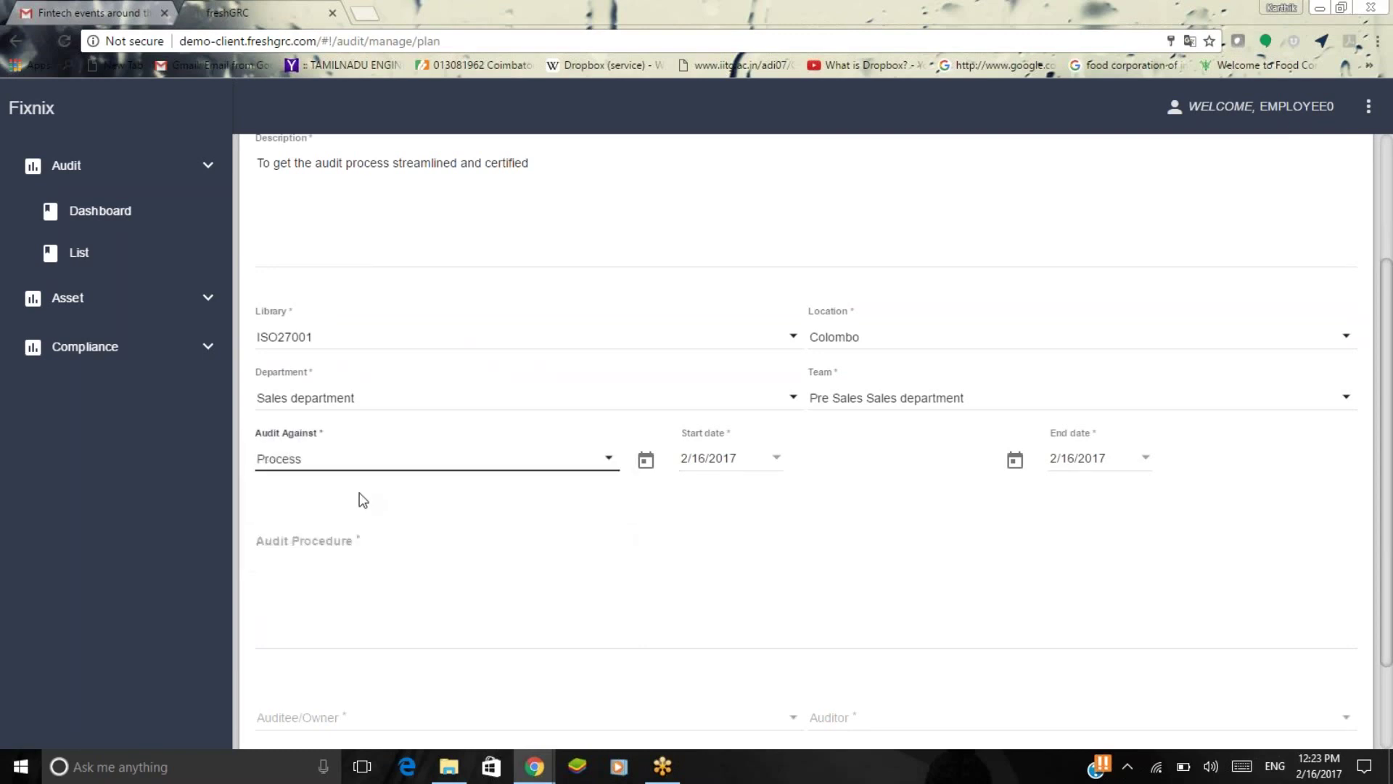
pyautogui.click(909, 533)
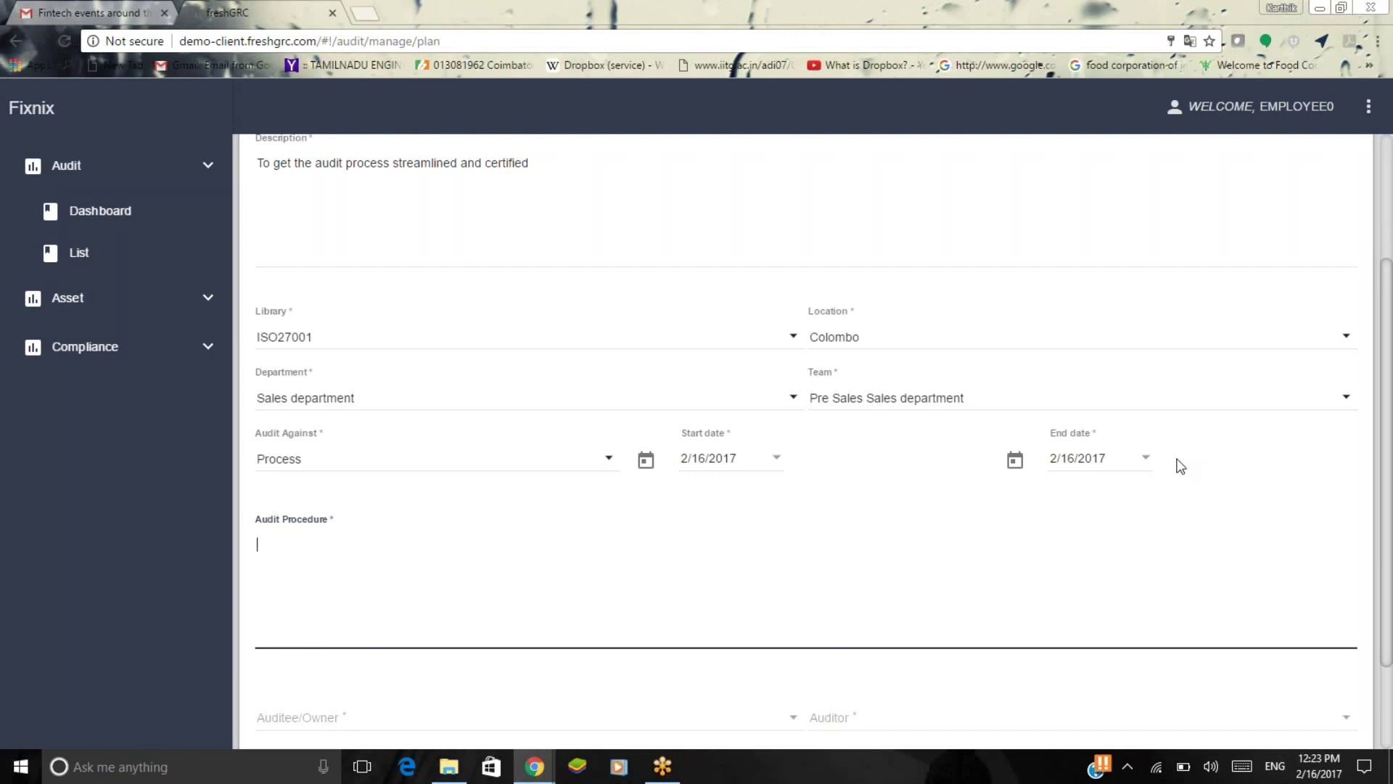
pyautogui.click(1146, 458)
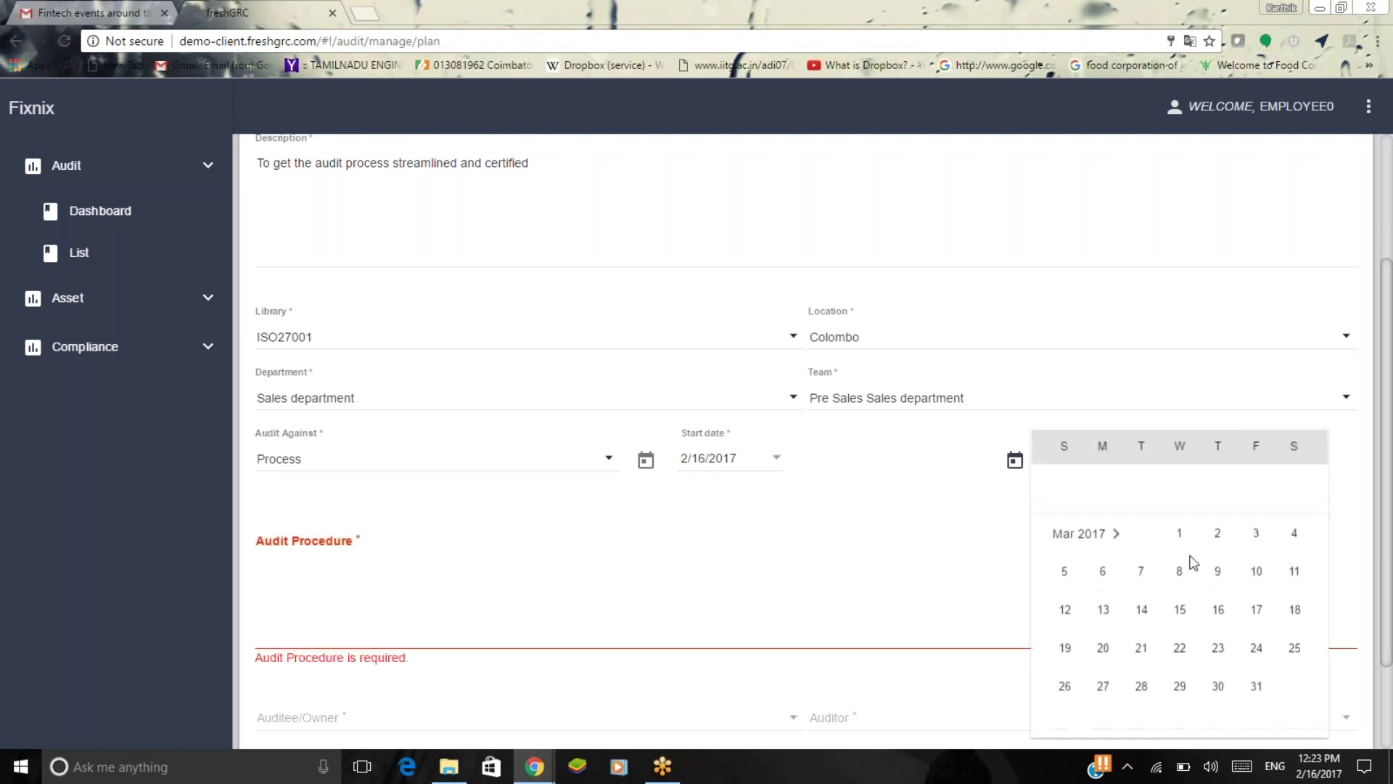
pyautogui.scroll(-1, 1207, 605)
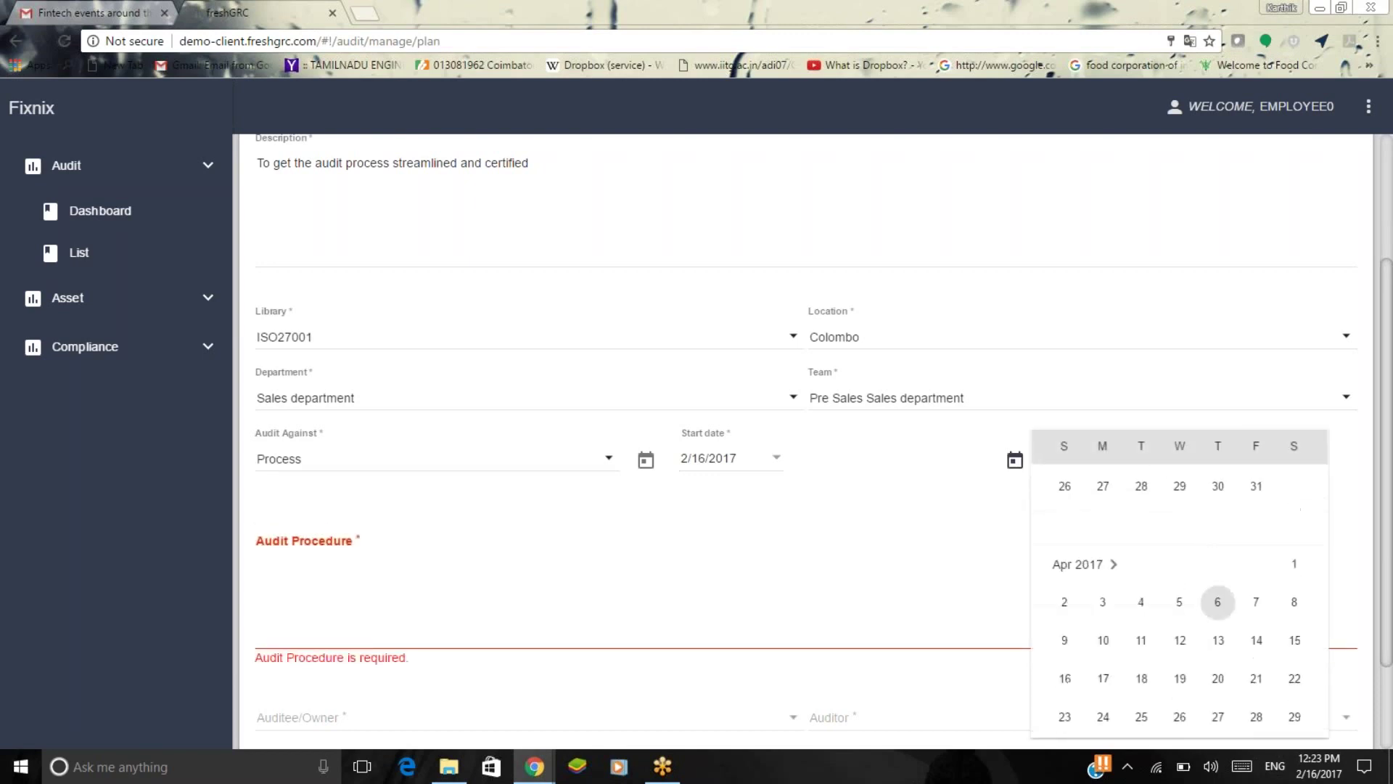
pyautogui.click(1256, 486)
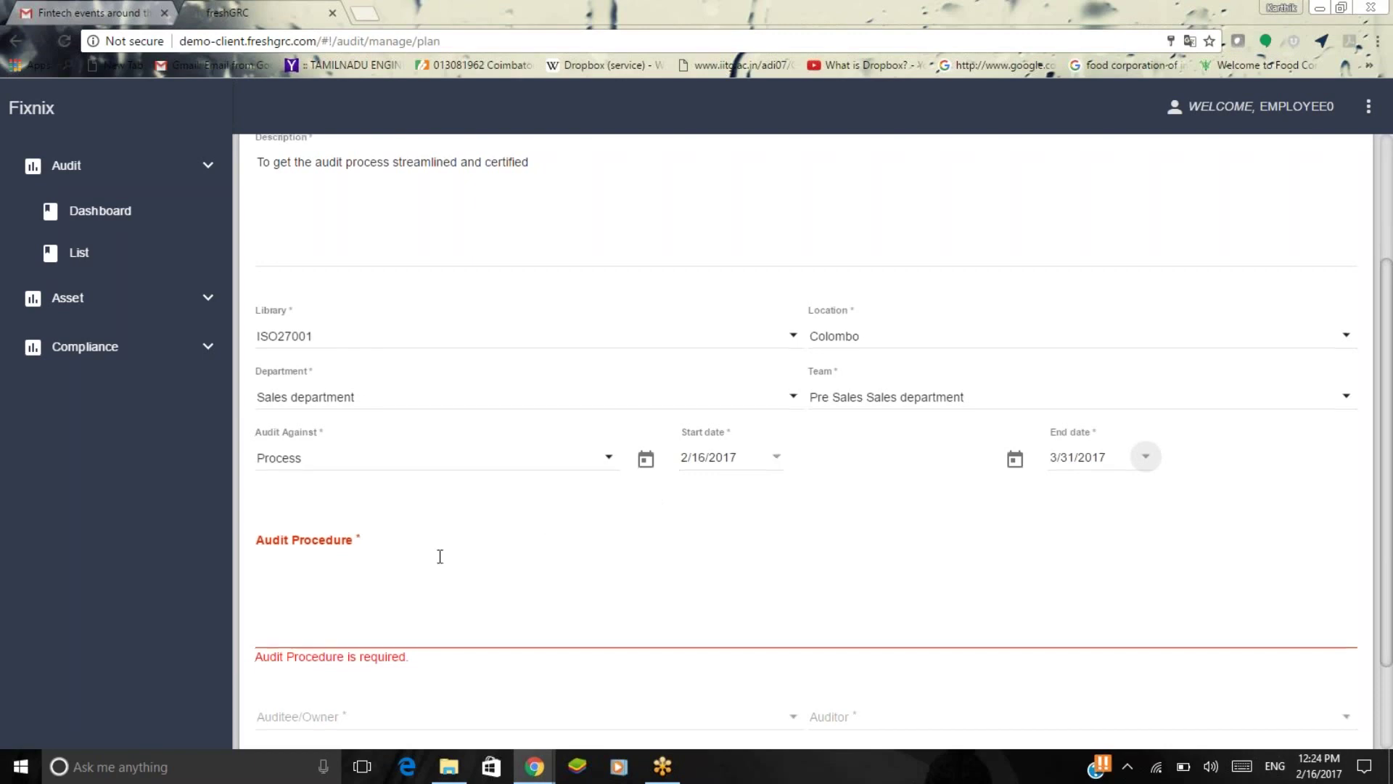
pyautogui.scroll(-2, 434, 547)
# Write procedure '1. All the data to be collected', '2. Clear unused data', '3. Get the approval'.
pyautogui.click(405, 484)
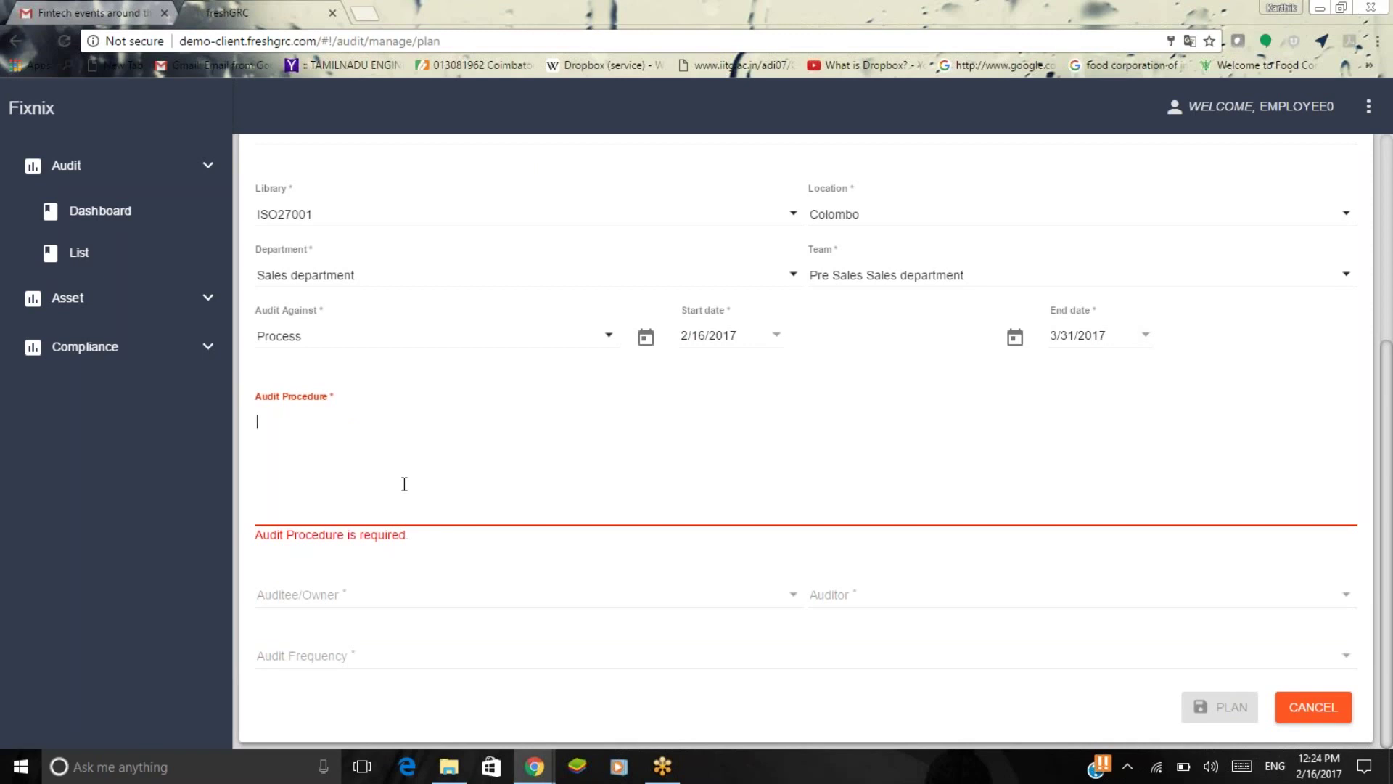
pyautogui.write('1. ')
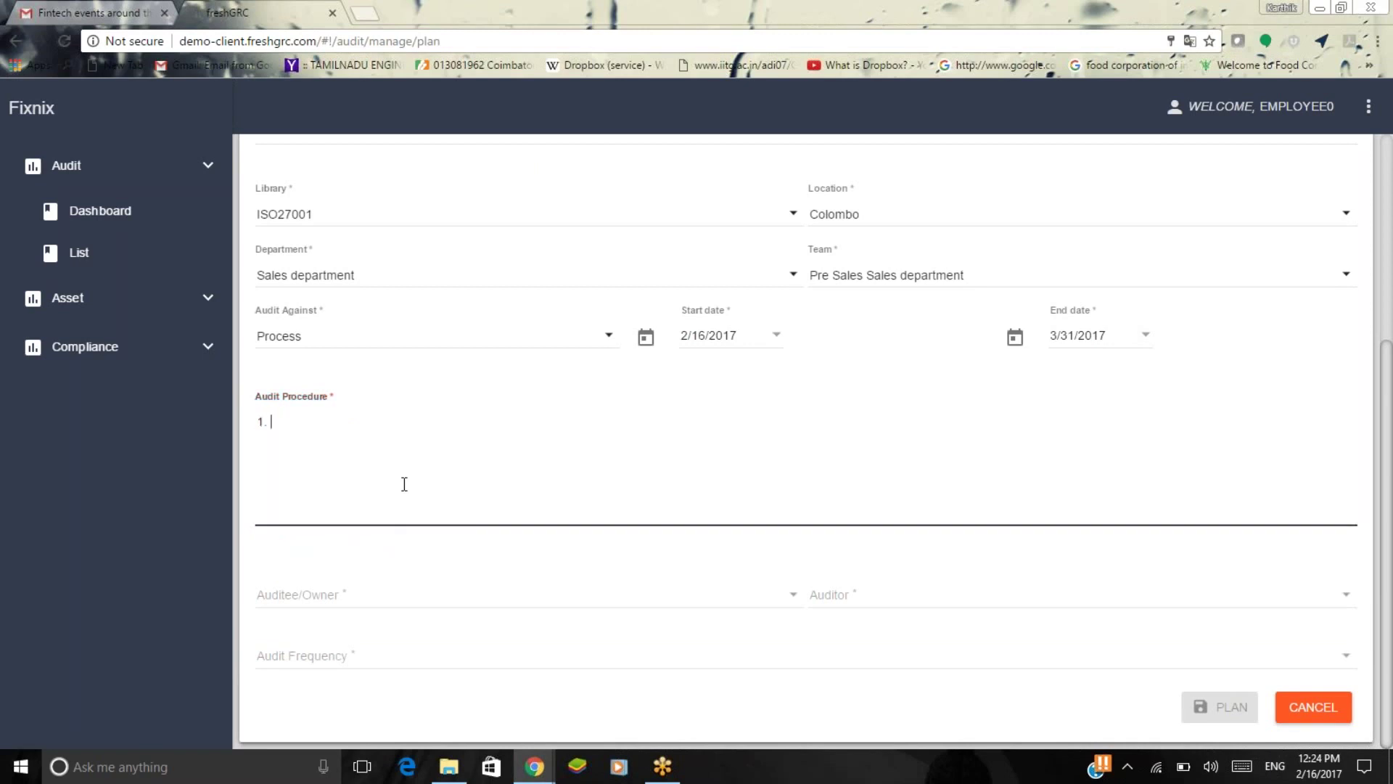
pyautogui.write('All the data')
pyautogui.write('s to')
pyautogui.press('BackSpace')
pyautogui.press('BackSpace')
pyautogui.press('BackSpace')
pyautogui.press('BackSpace')
pyautogui.write('to b')
pyautogui.write('ollected ')
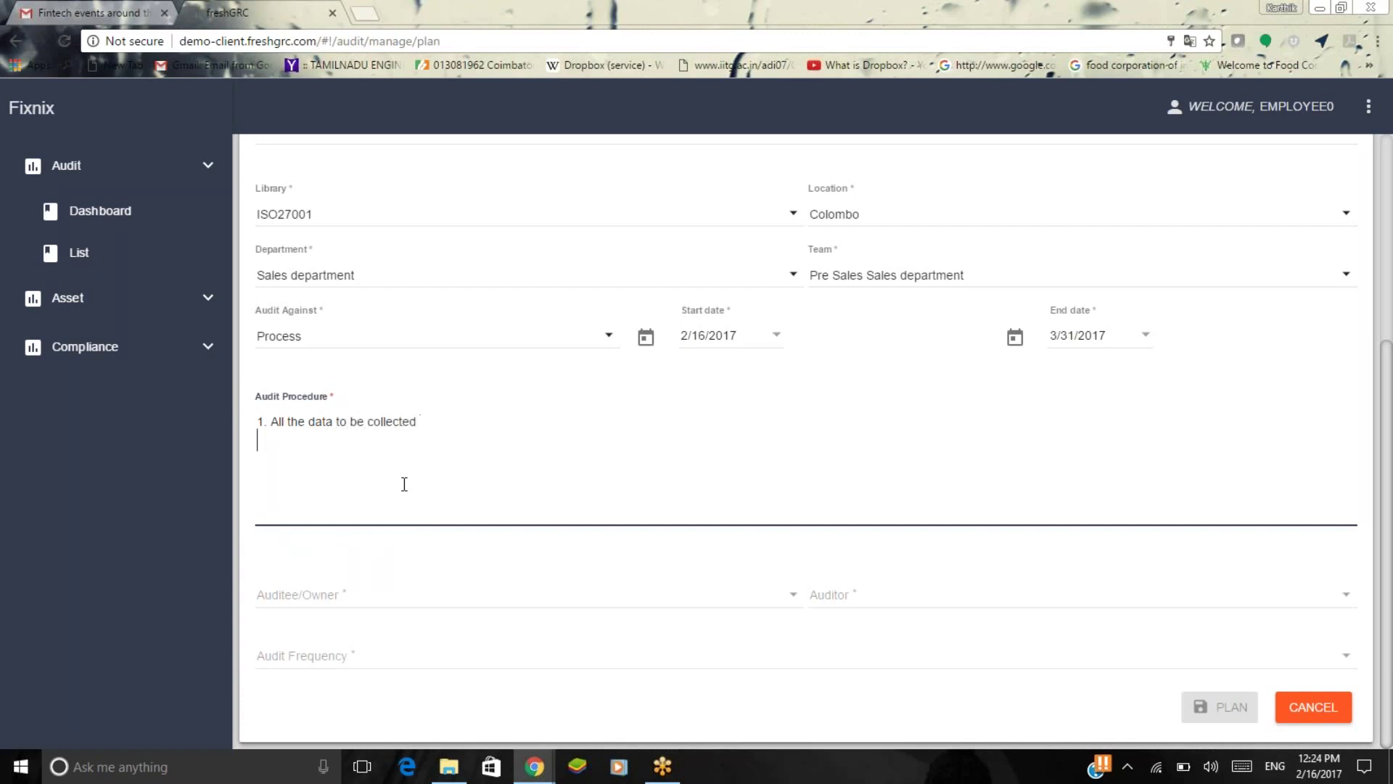
pyautogui.write('2. ')
pyautogui.write('Clea')
pyautogui.write('r un')
pyautogui.write('s')
pyautogui.write('ed days')
pyautogui.press('BackSpace')
pyautogui.press('BackSpace')
pyautogui.write('ta')
pyautogui.press('Return')
pyautogui.write('3. G')
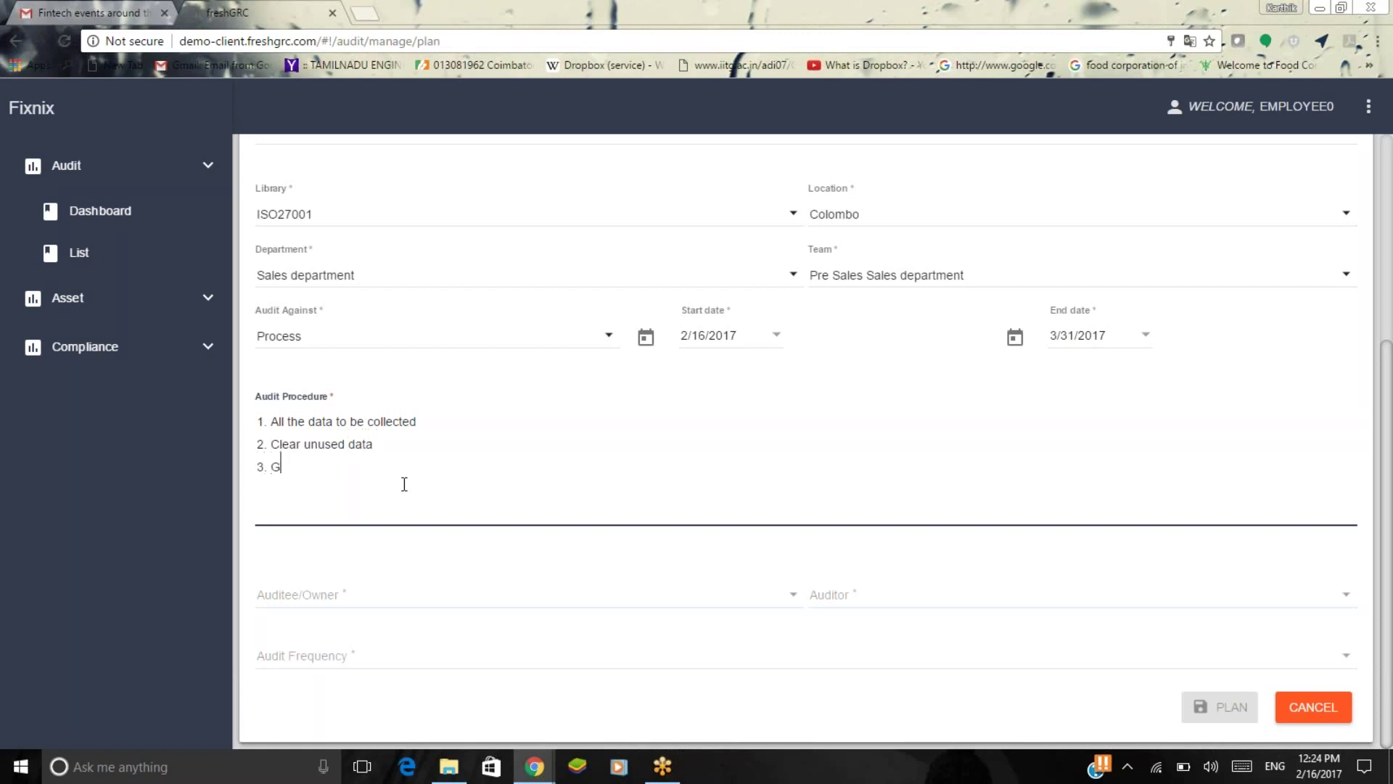
pyautogui.write('et the approval')
# Assign Employee1 as auditee/owner and Employee0 as auditor.
pyautogui.click(416, 593)
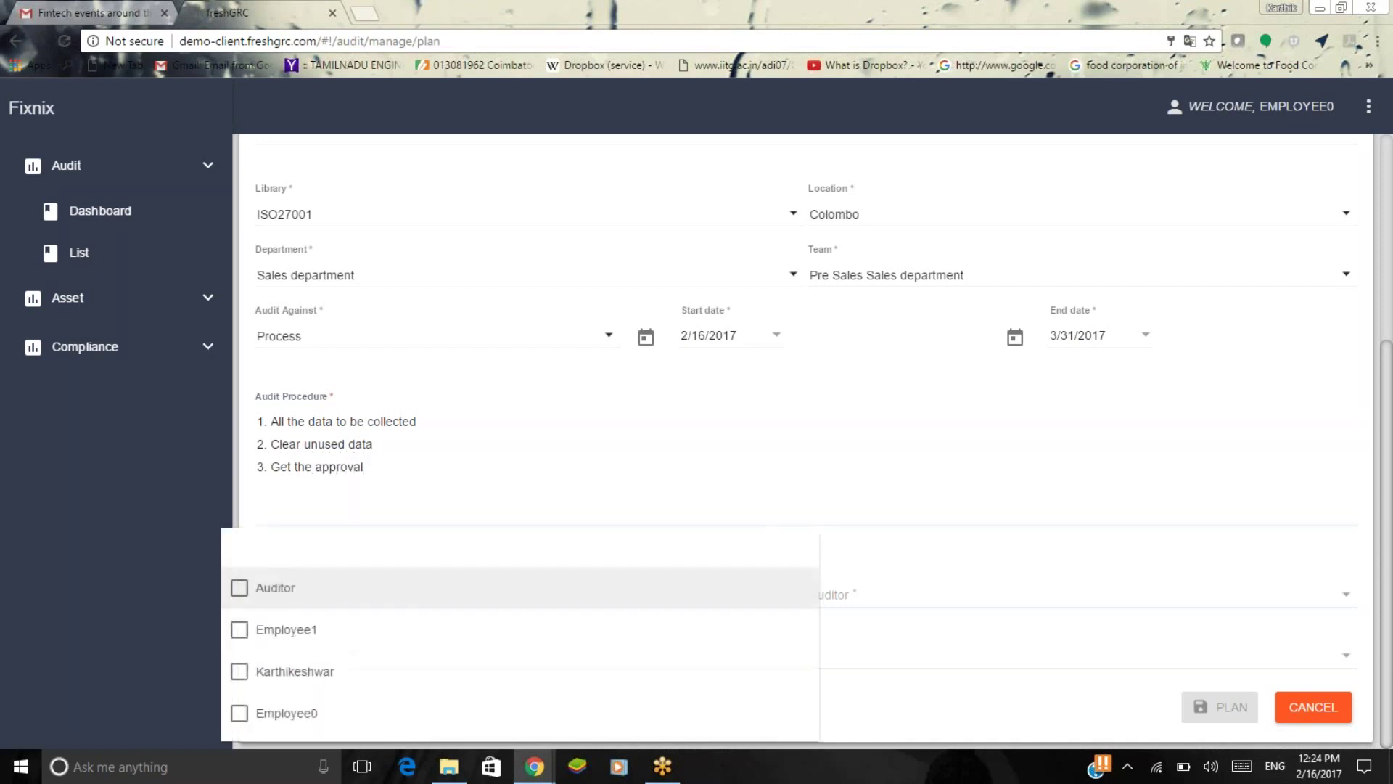
pyautogui.click(436, 632)
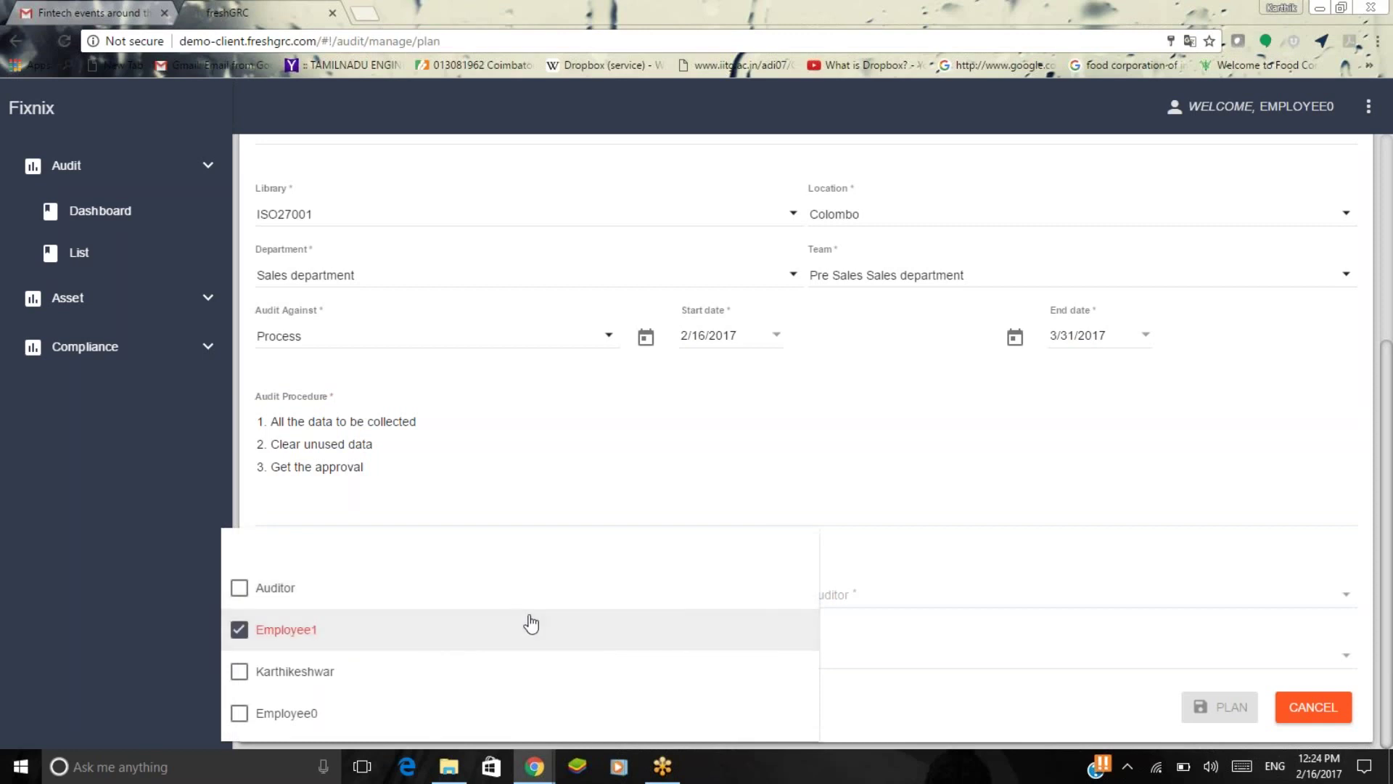
pyautogui.click(1000, 584)
pyautogui.click(1000, 588)
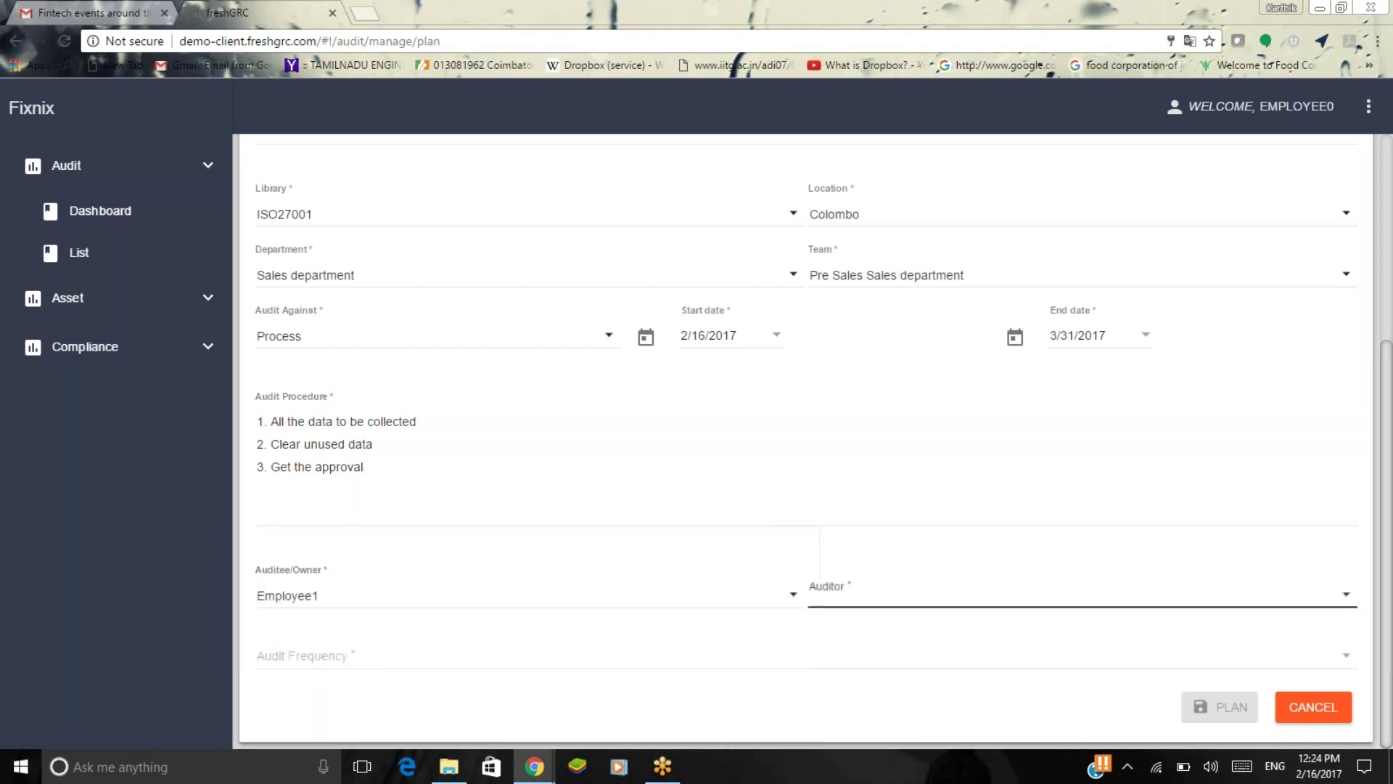
pyautogui.click(968, 712)
pyautogui.click(748, 561)
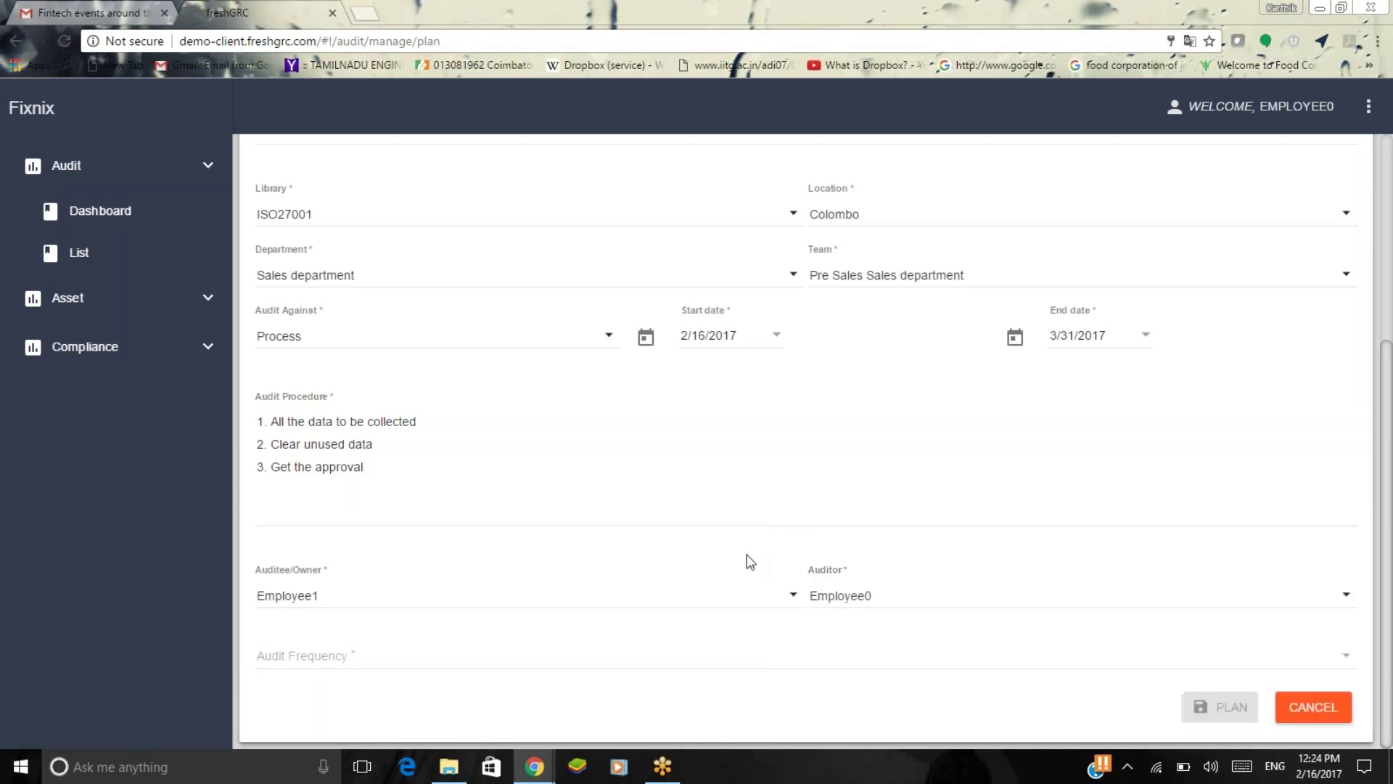
# Set the audit frequency to Quarterly, save the plan and dismiss the confirmation.
pyautogui.click(630, 655)
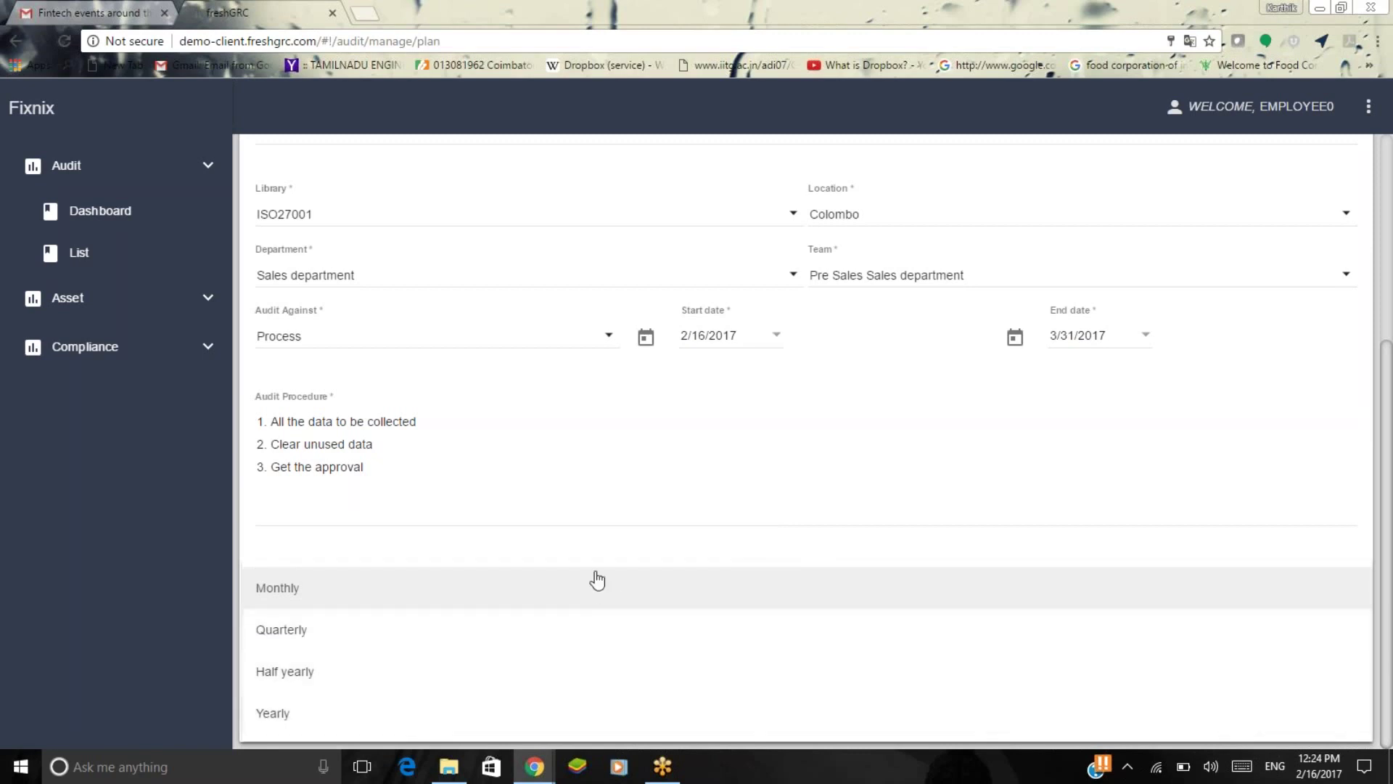
pyautogui.click(585, 634)
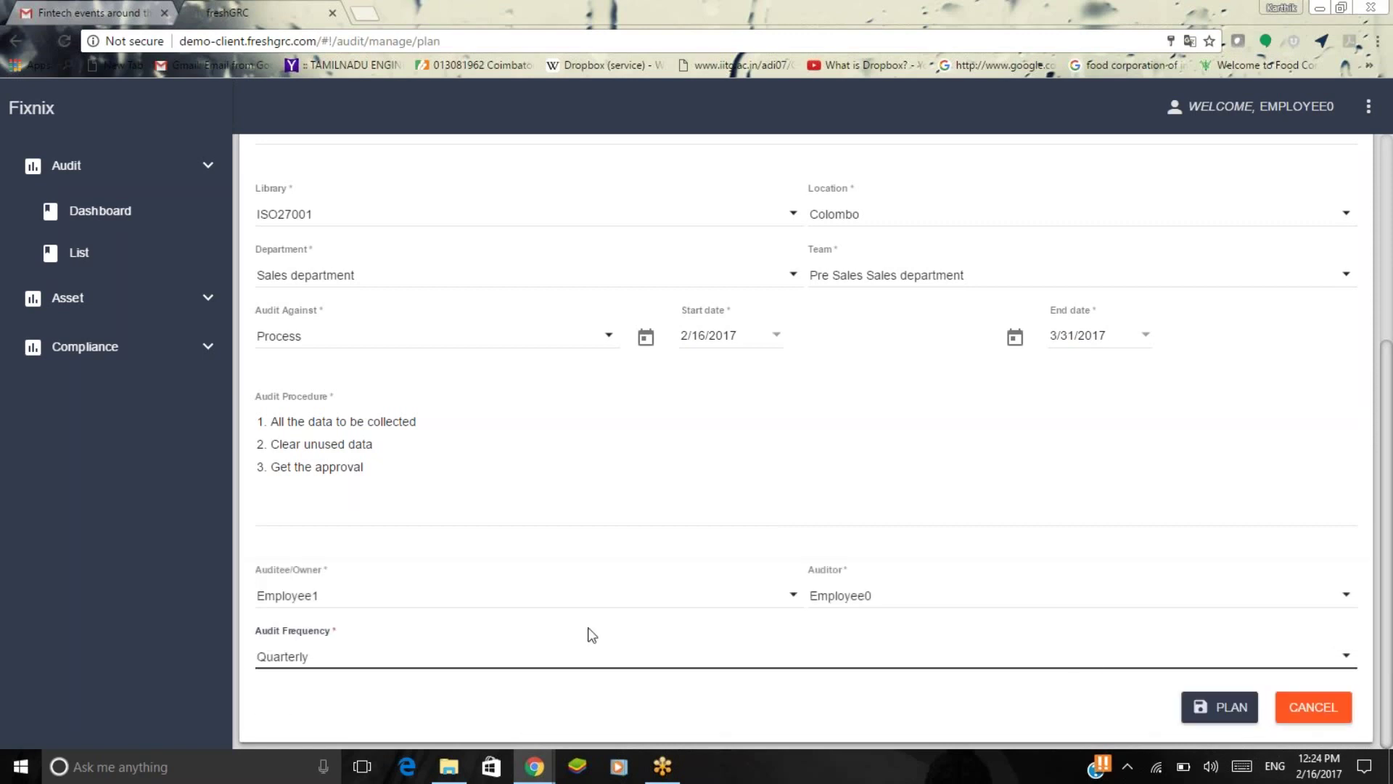
pyautogui.click(1214, 714)
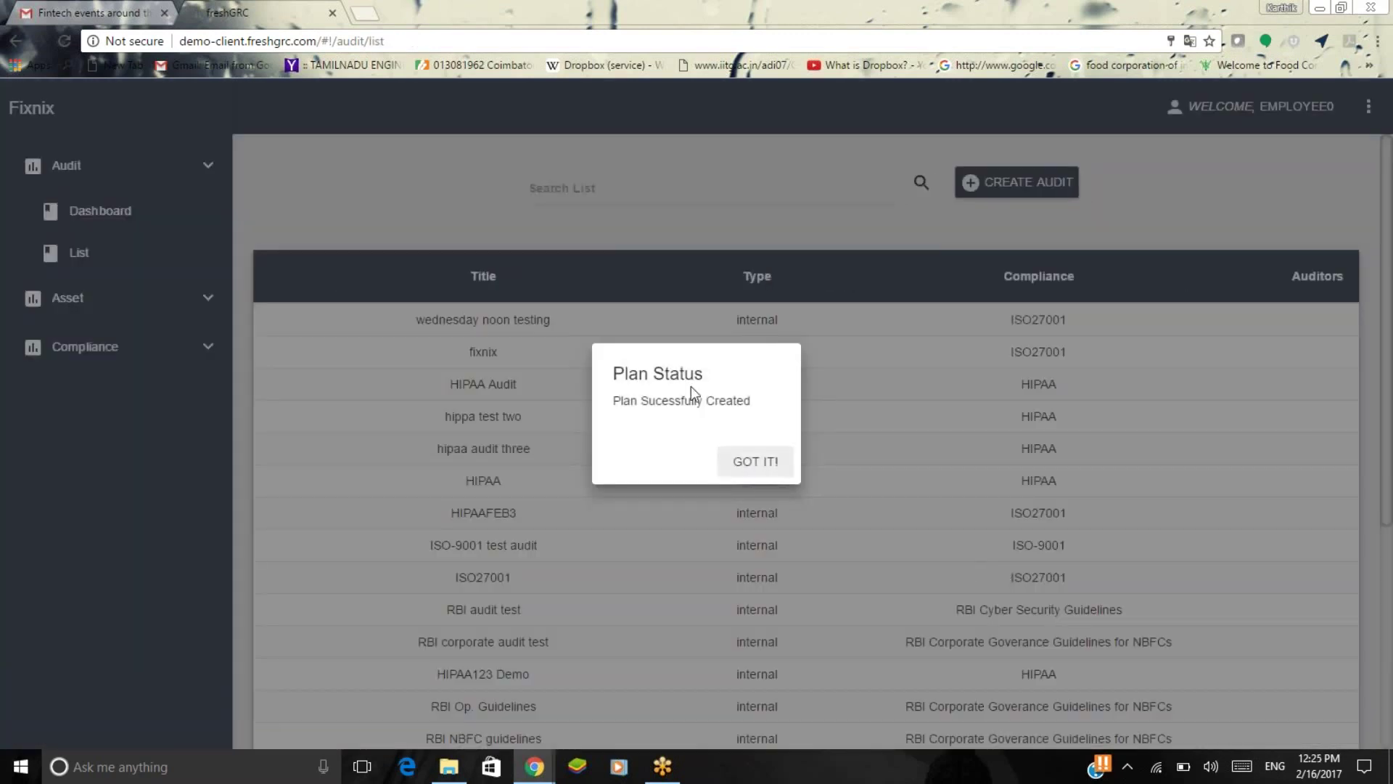
pyautogui.click(769, 466)
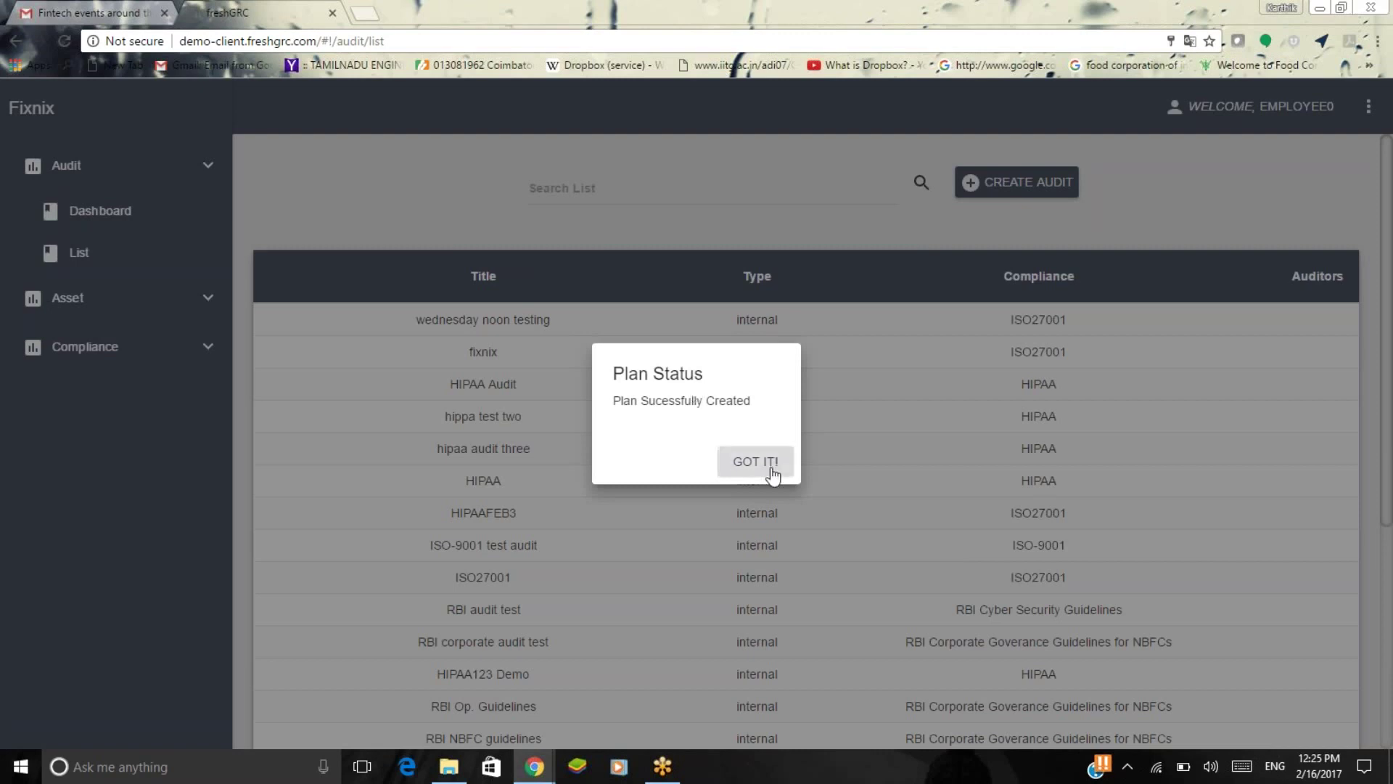
pyautogui.scroll(-5, 773, 475)
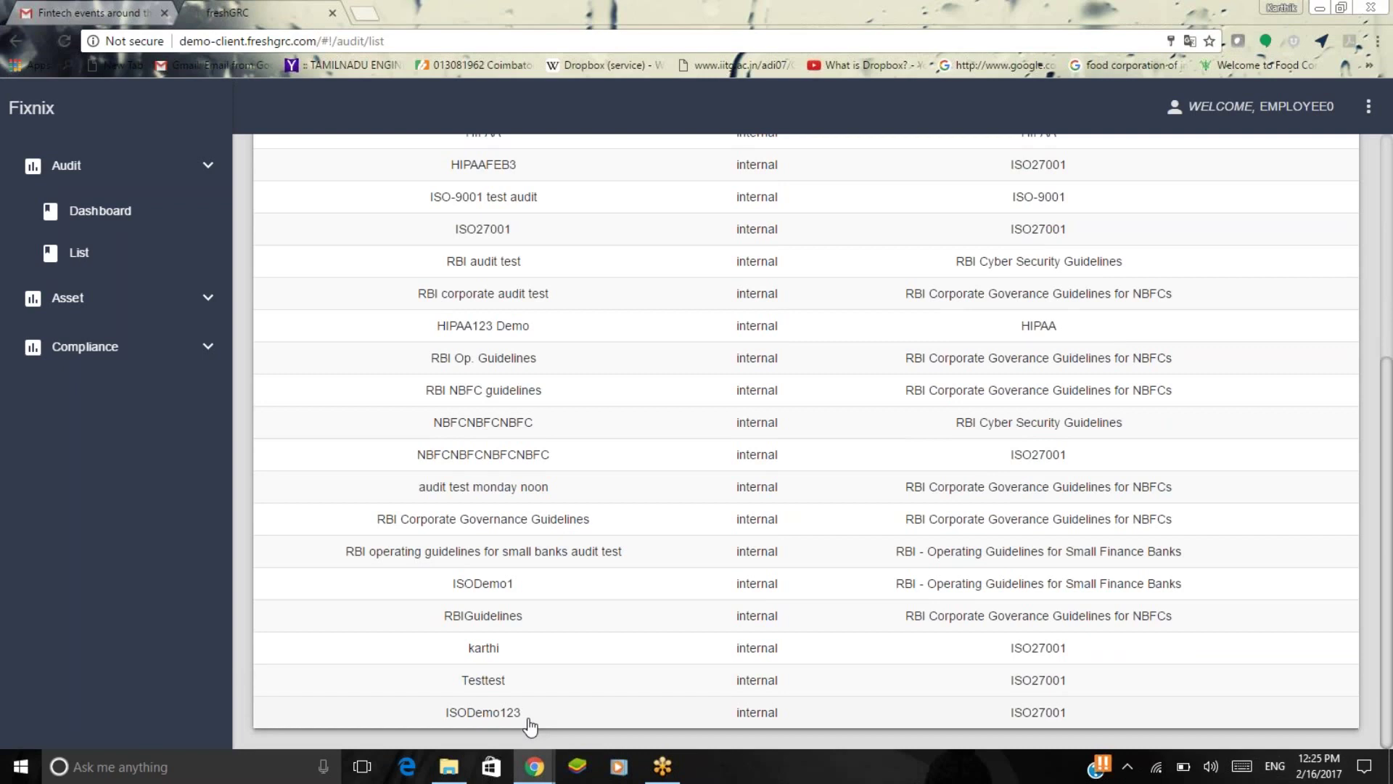
# Open ISODemo123 and expand sections 1 and 1.1 to the 1.1.1 Policies for Information Security form.
pyautogui.click(530, 719)
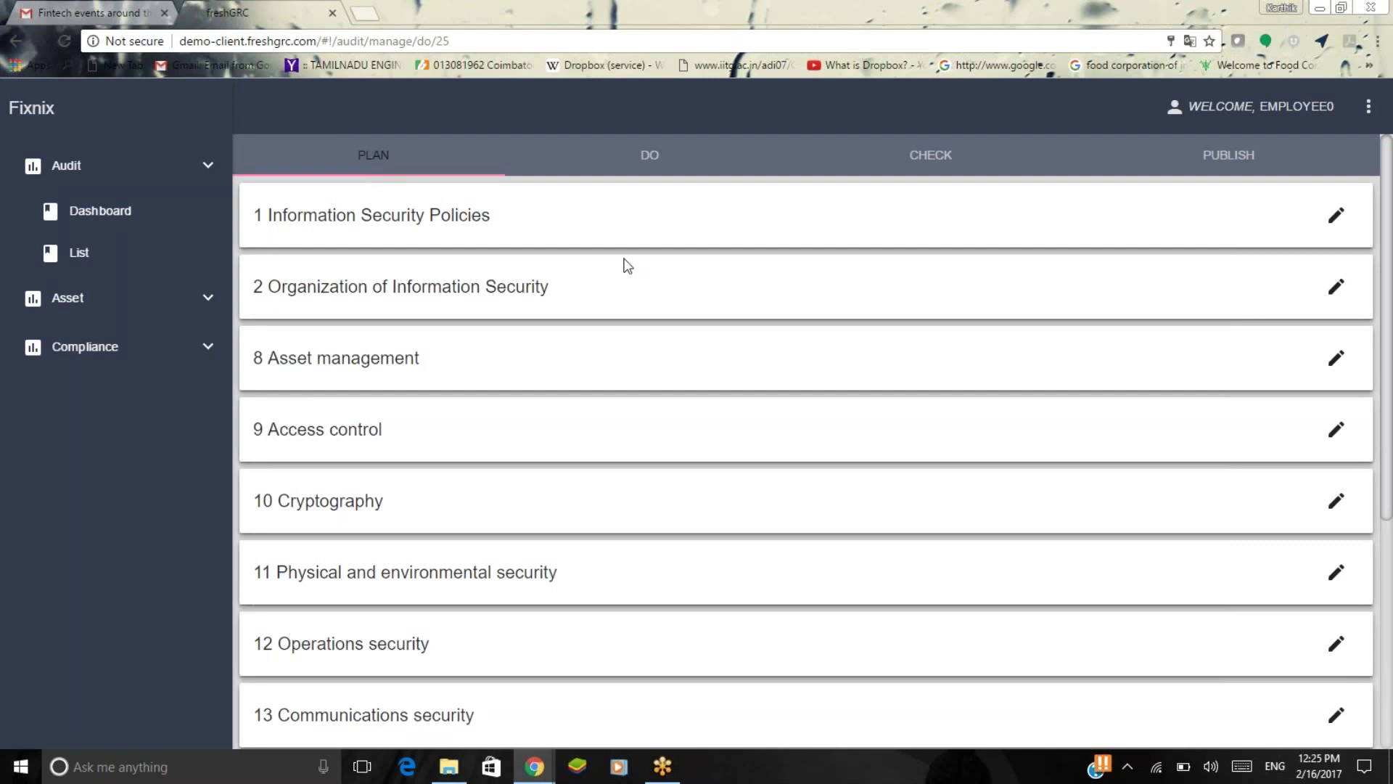
pyautogui.click(1296, 227)
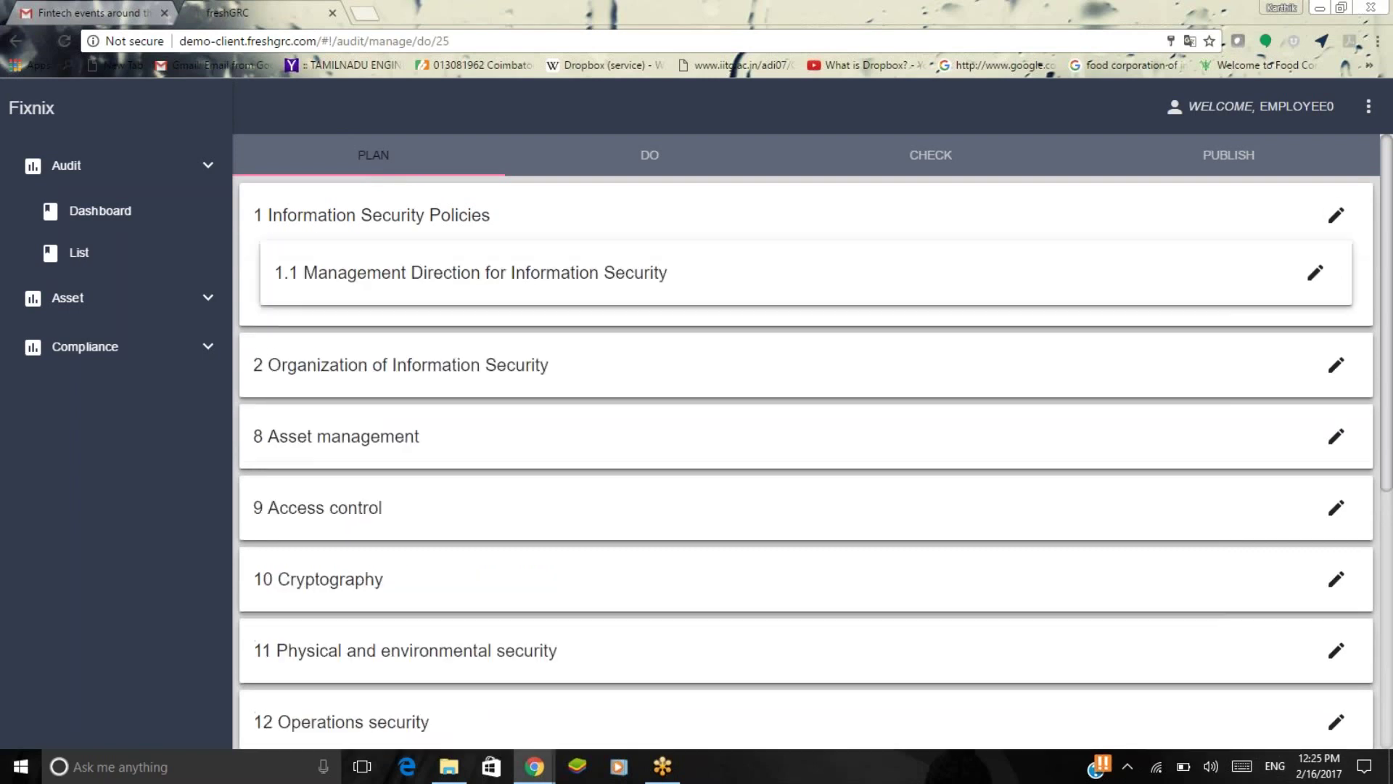
pyautogui.click(1314, 276)
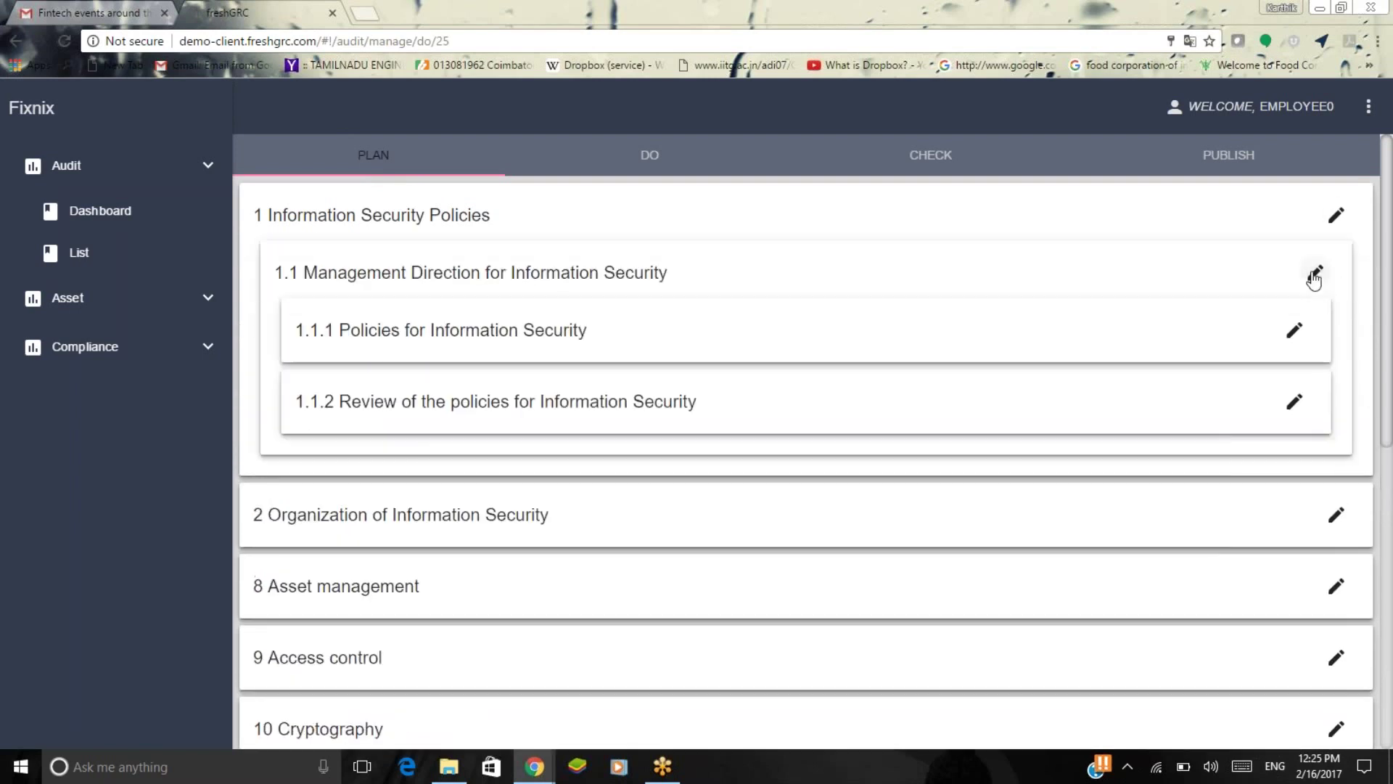
pyautogui.click(1294, 330)
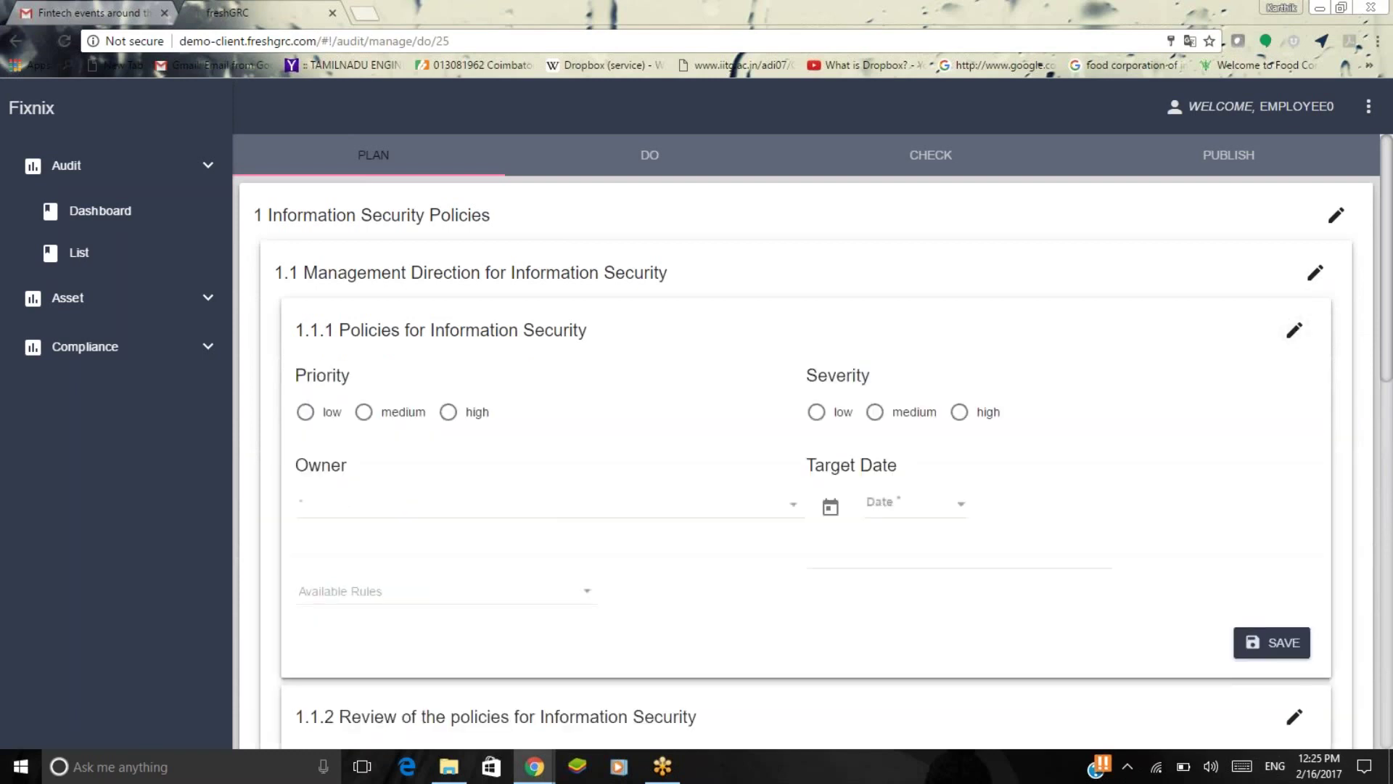
# Give control 1.1.1 medium priority, high severity, owner Employee1 and target date February 22.
pyautogui.scroll(-2, 475, 254)
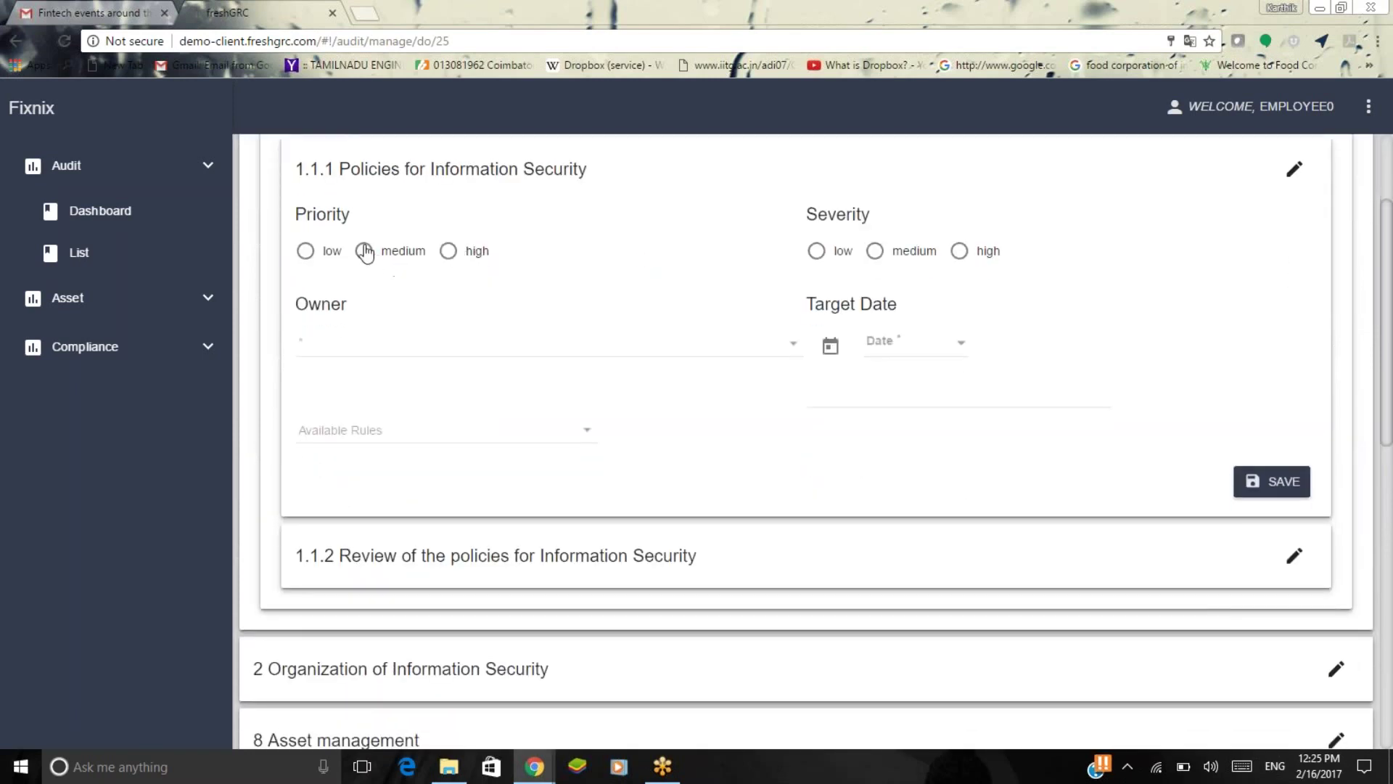
pyautogui.click(365, 251)
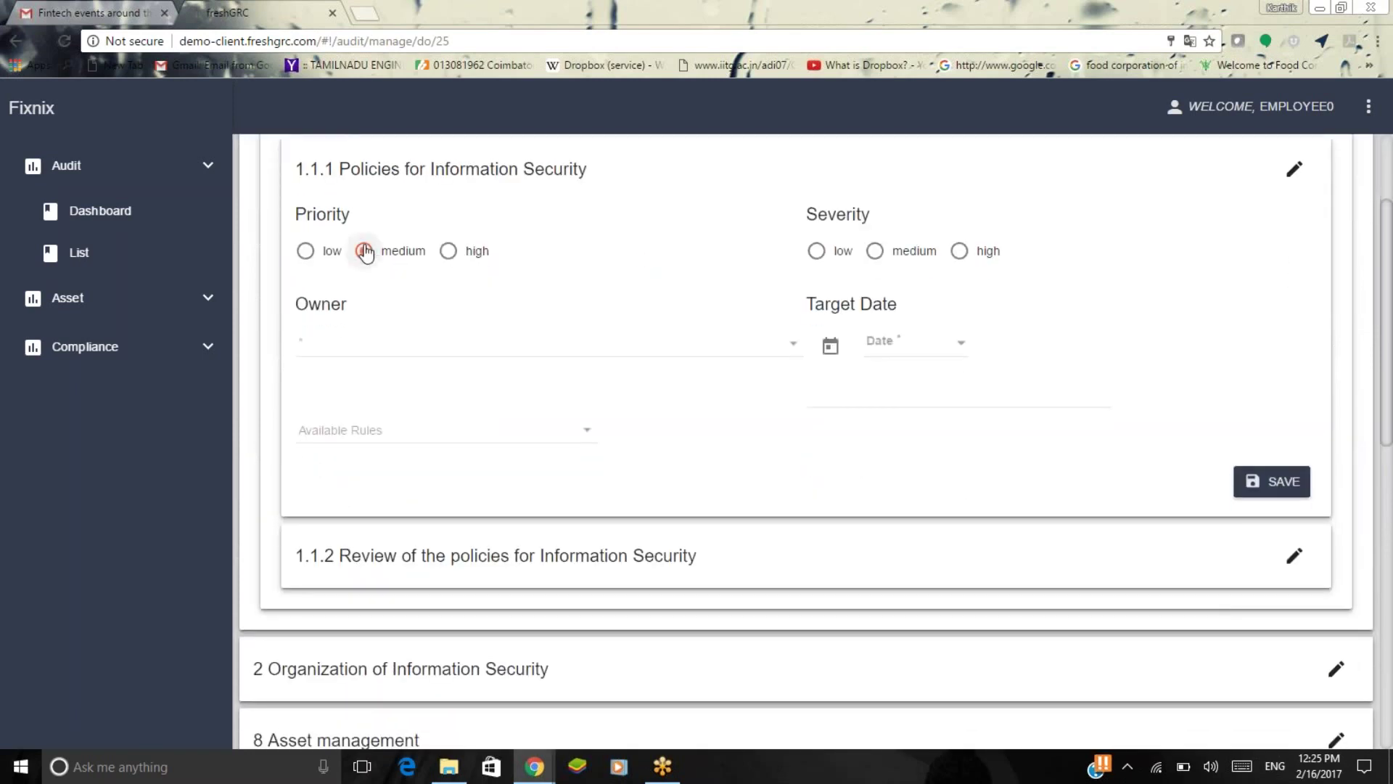
pyautogui.click(959, 251)
pyautogui.click(628, 341)
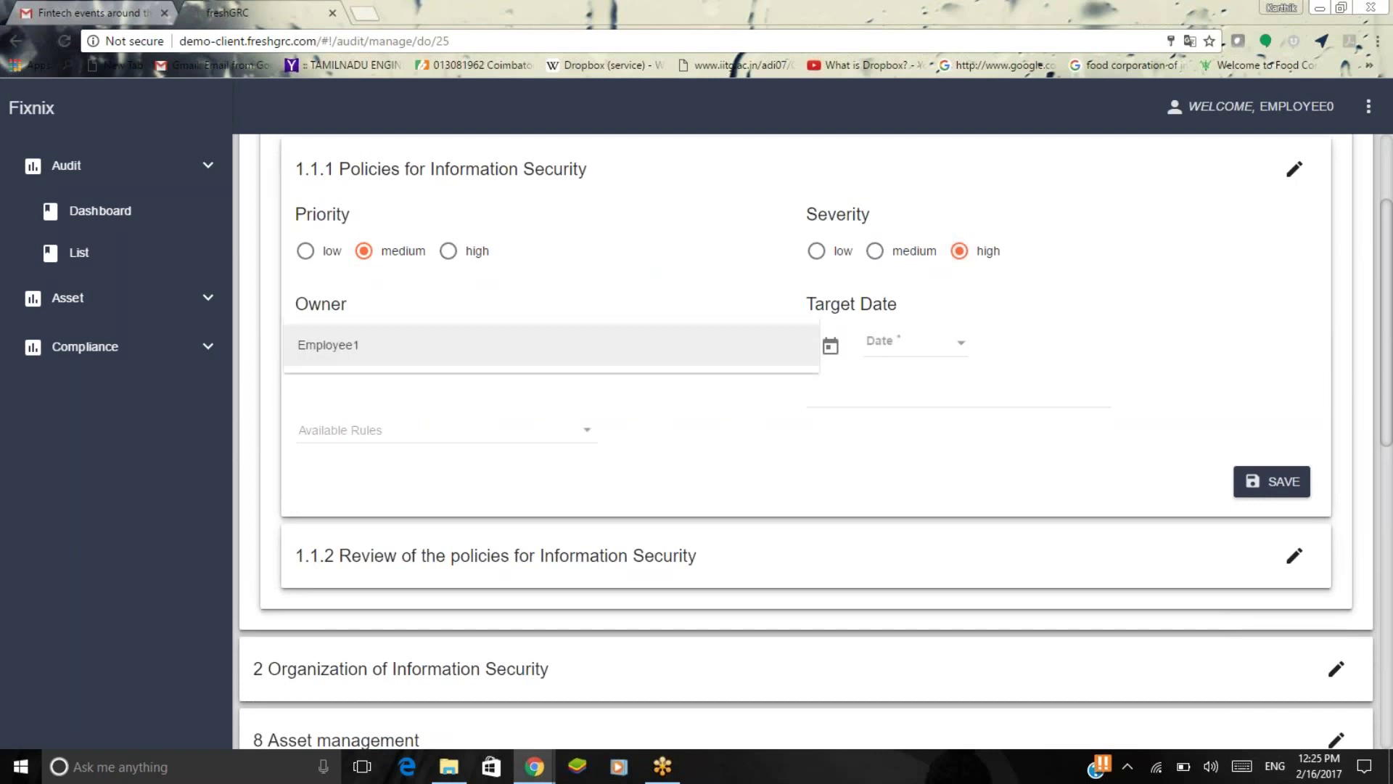
pyautogui.click(625, 354)
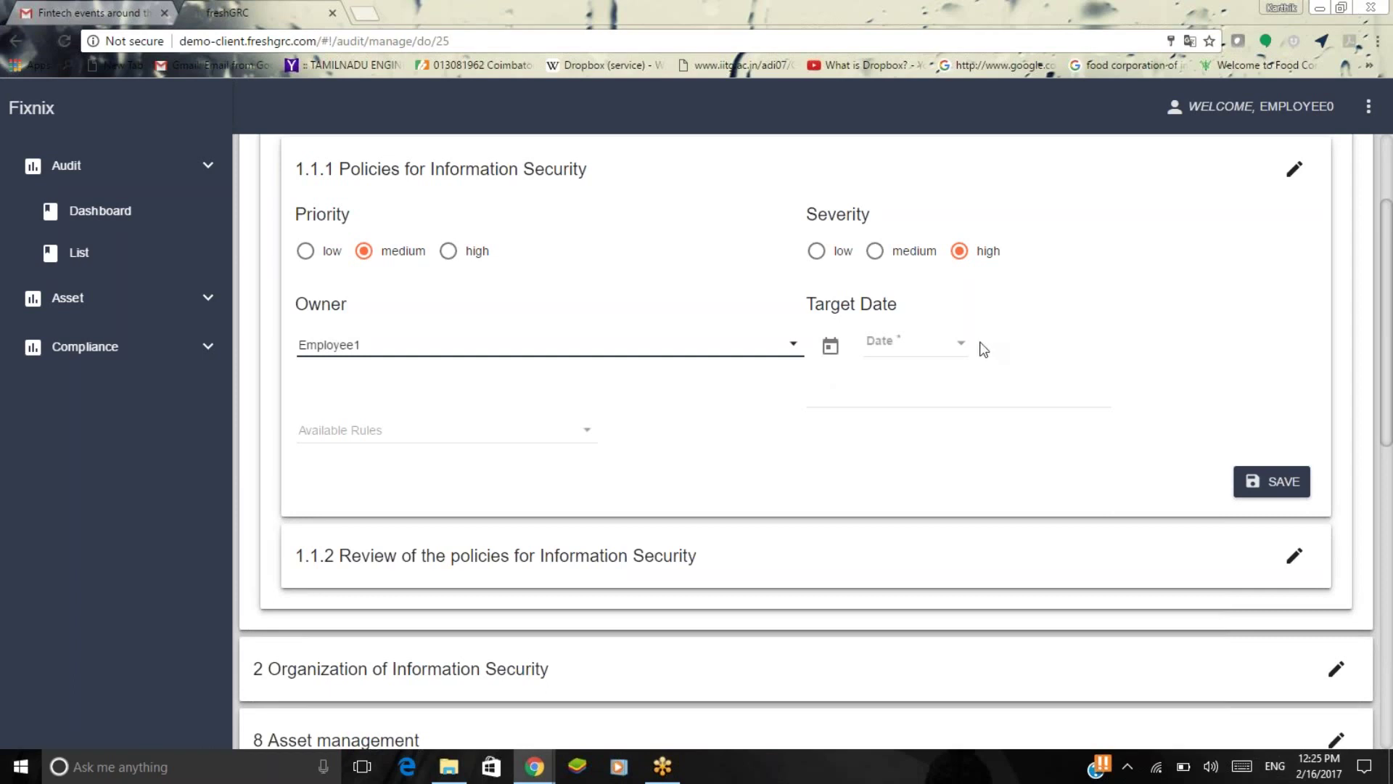
pyautogui.click(962, 344)
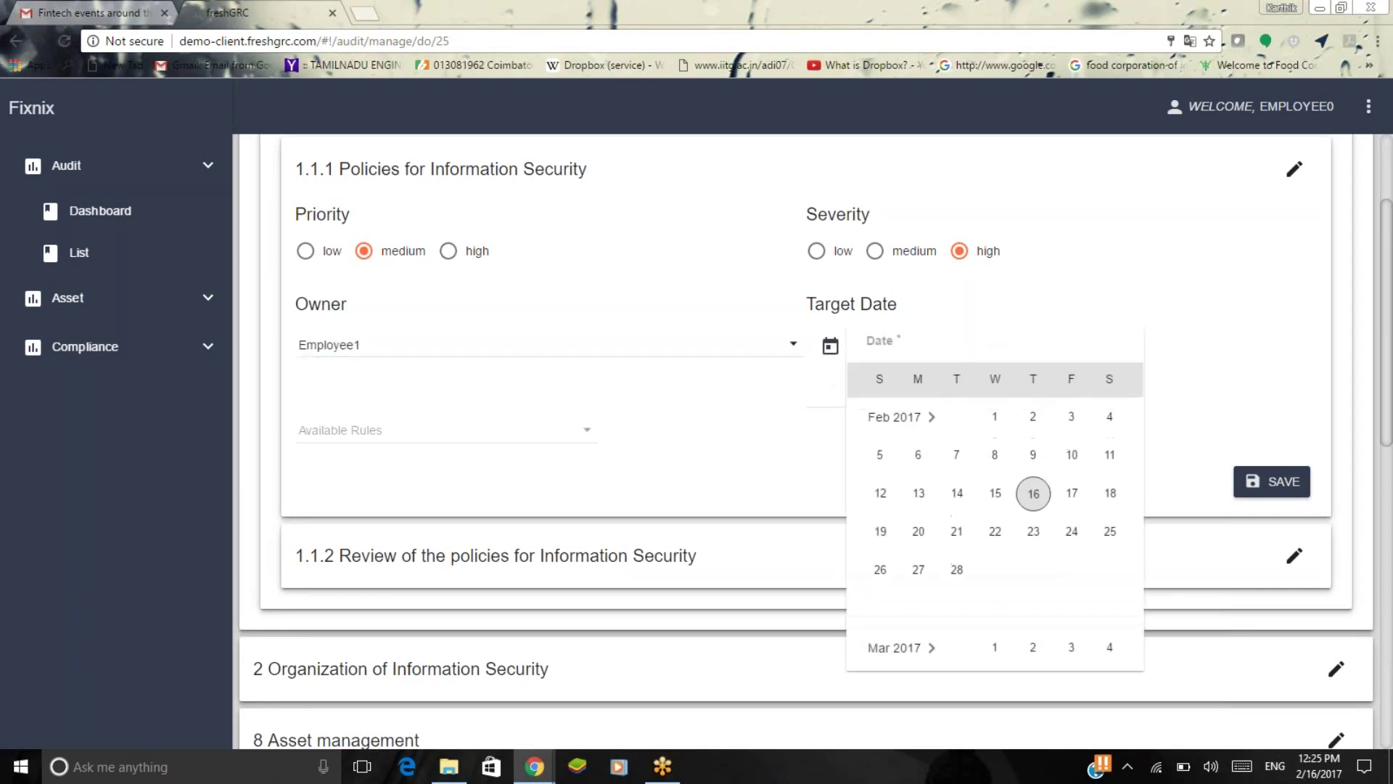
pyautogui.click(995, 531)
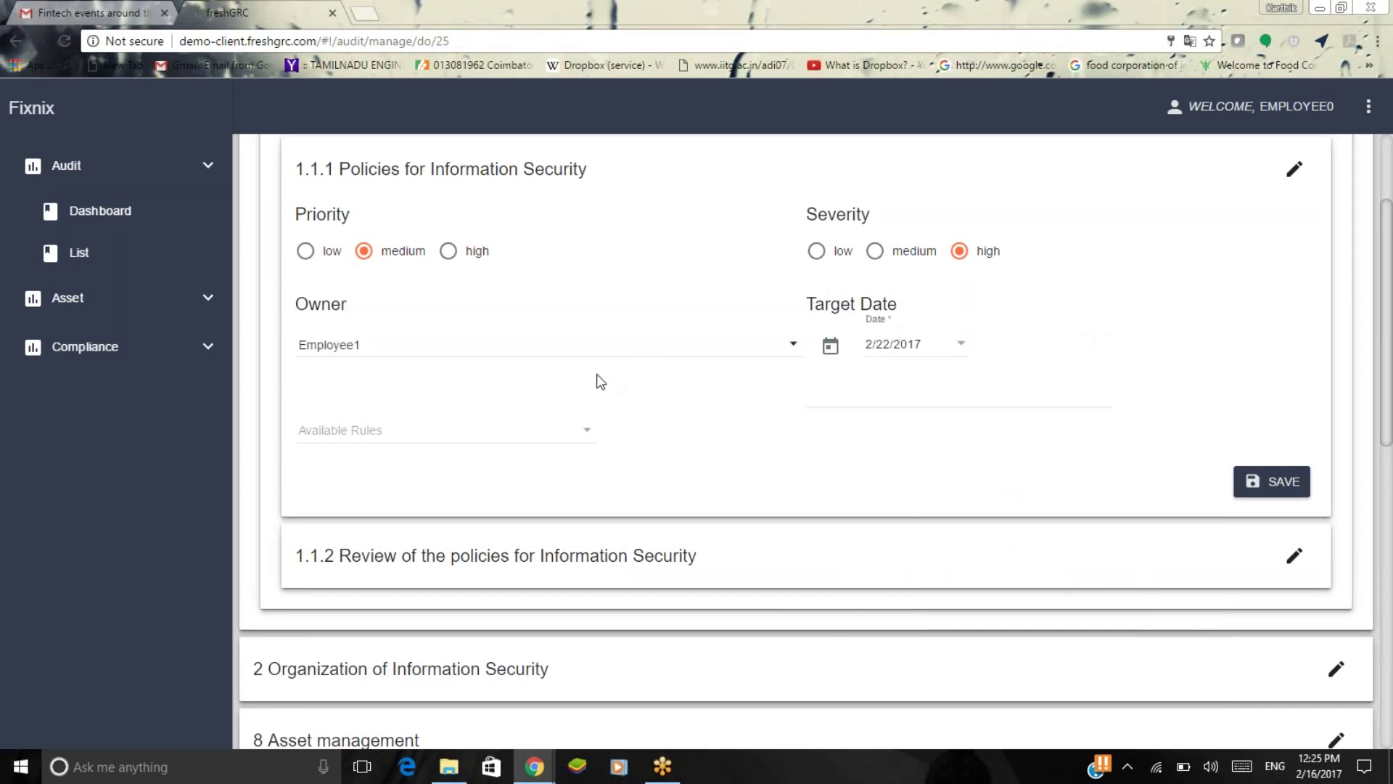
# Attach the policy-communication and management-approval rules to control 1.1.1 and save it.
pyautogui.click(555, 428)
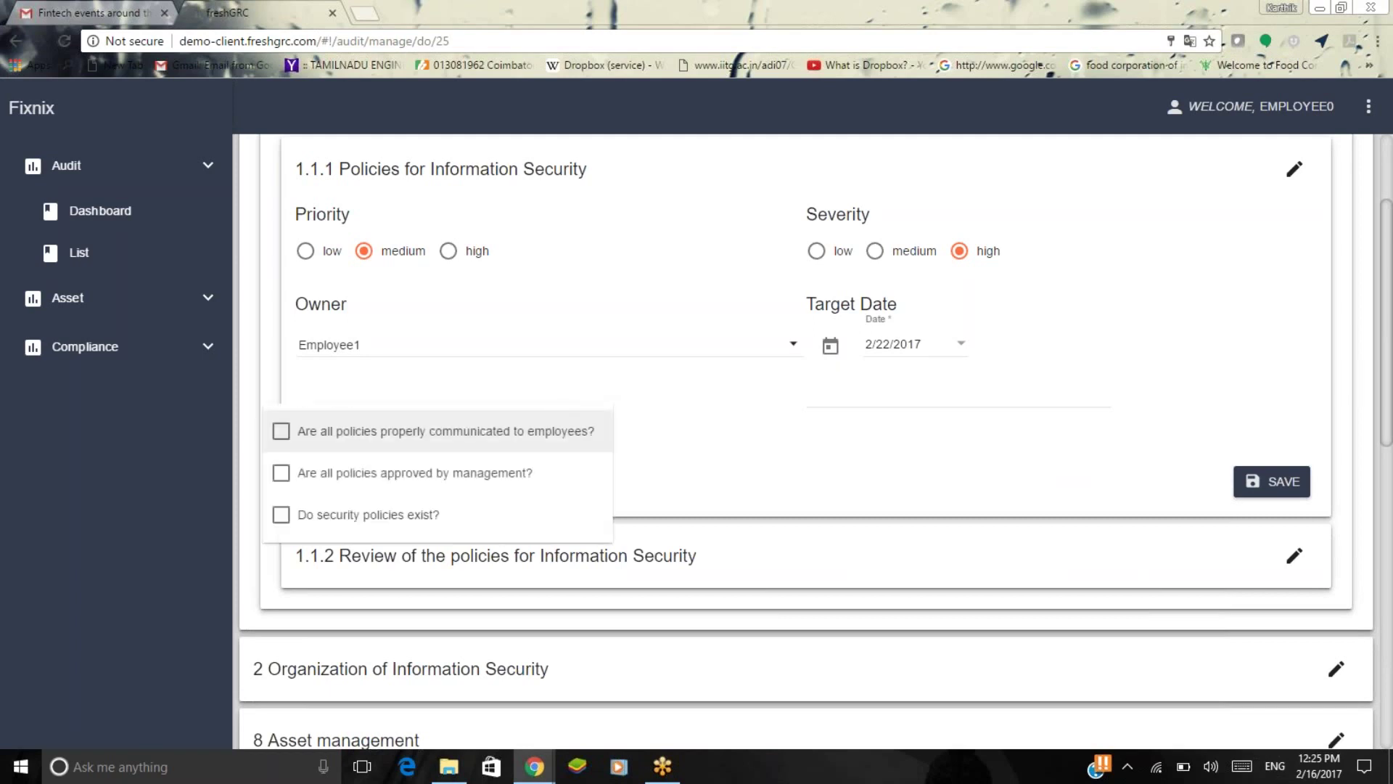
pyautogui.click(746, 380)
pyautogui.scroll(2, 746, 380)
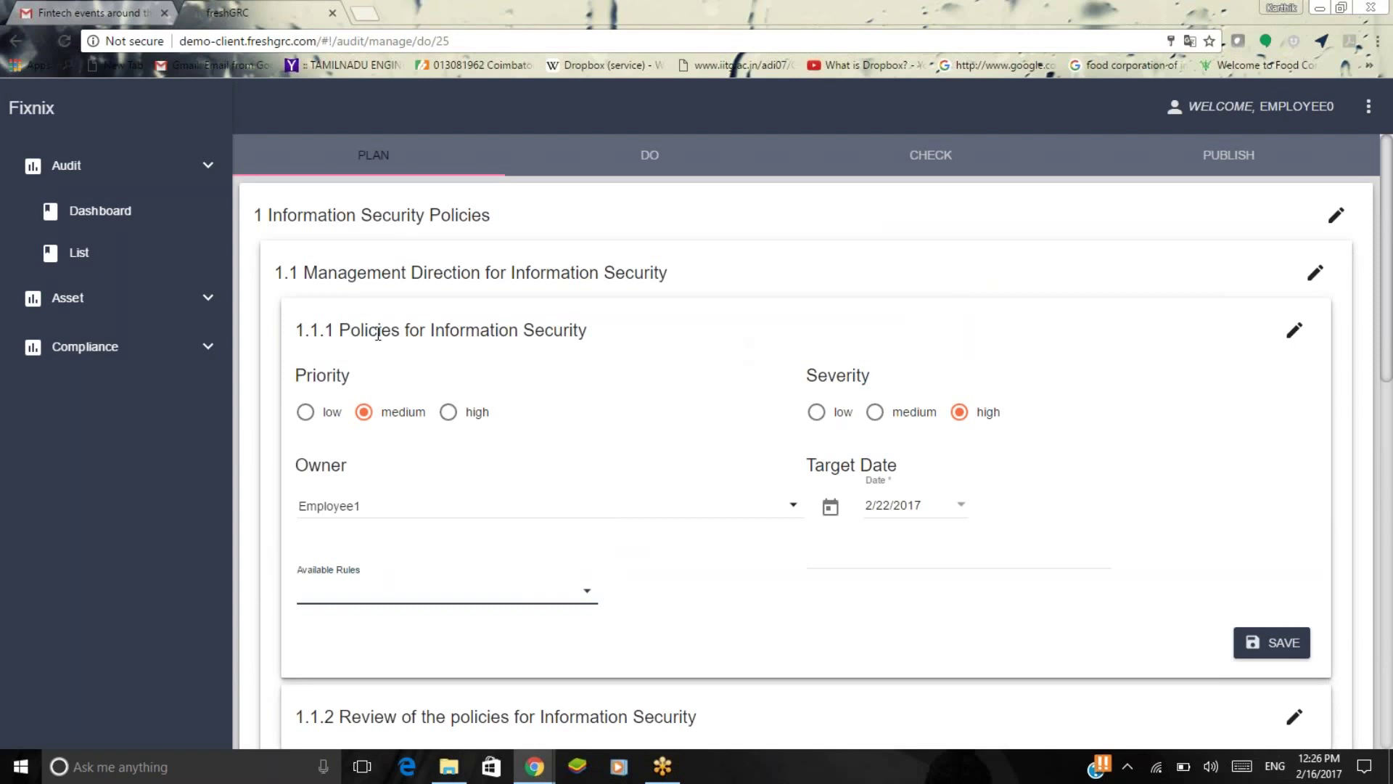
pyautogui.scroll(-3, 663, 492)
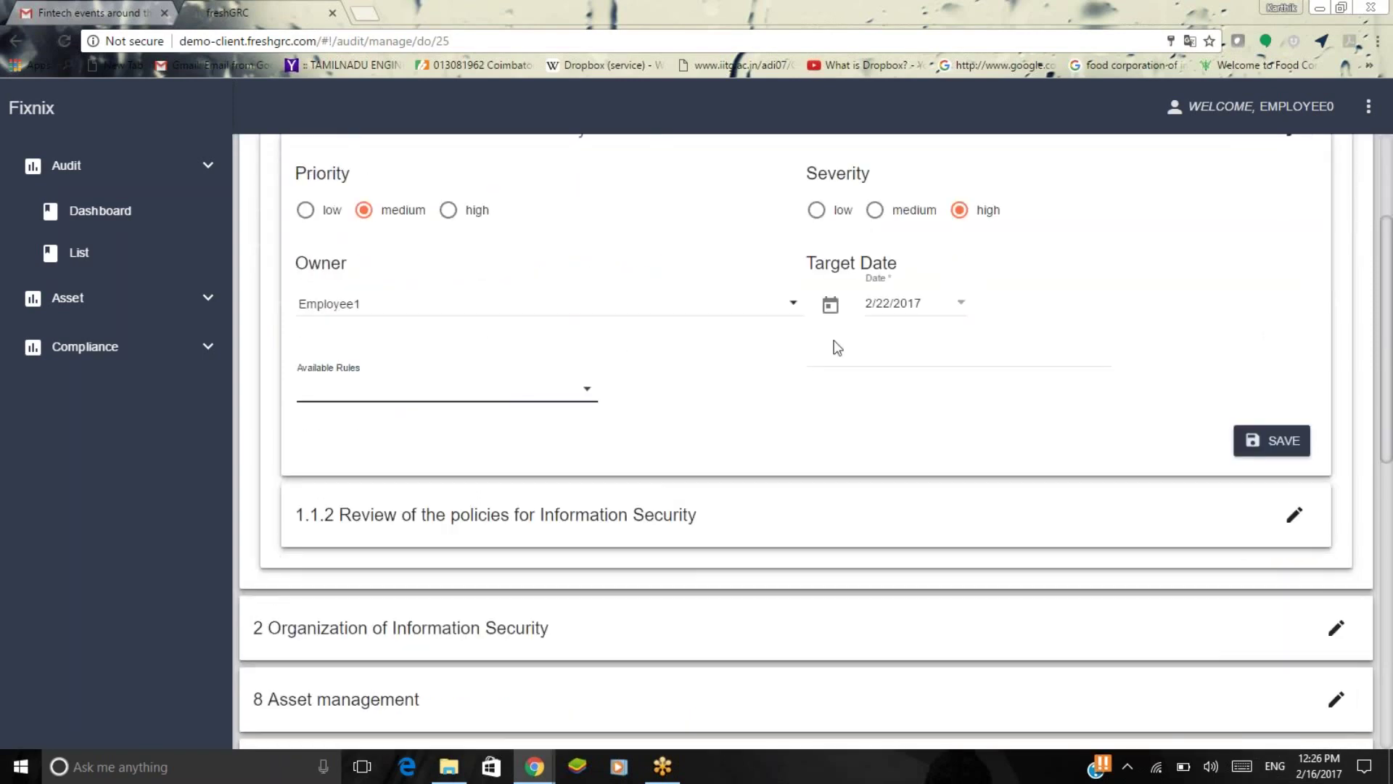
pyautogui.scroll(3, 833, 345)
pyautogui.click(453, 575)
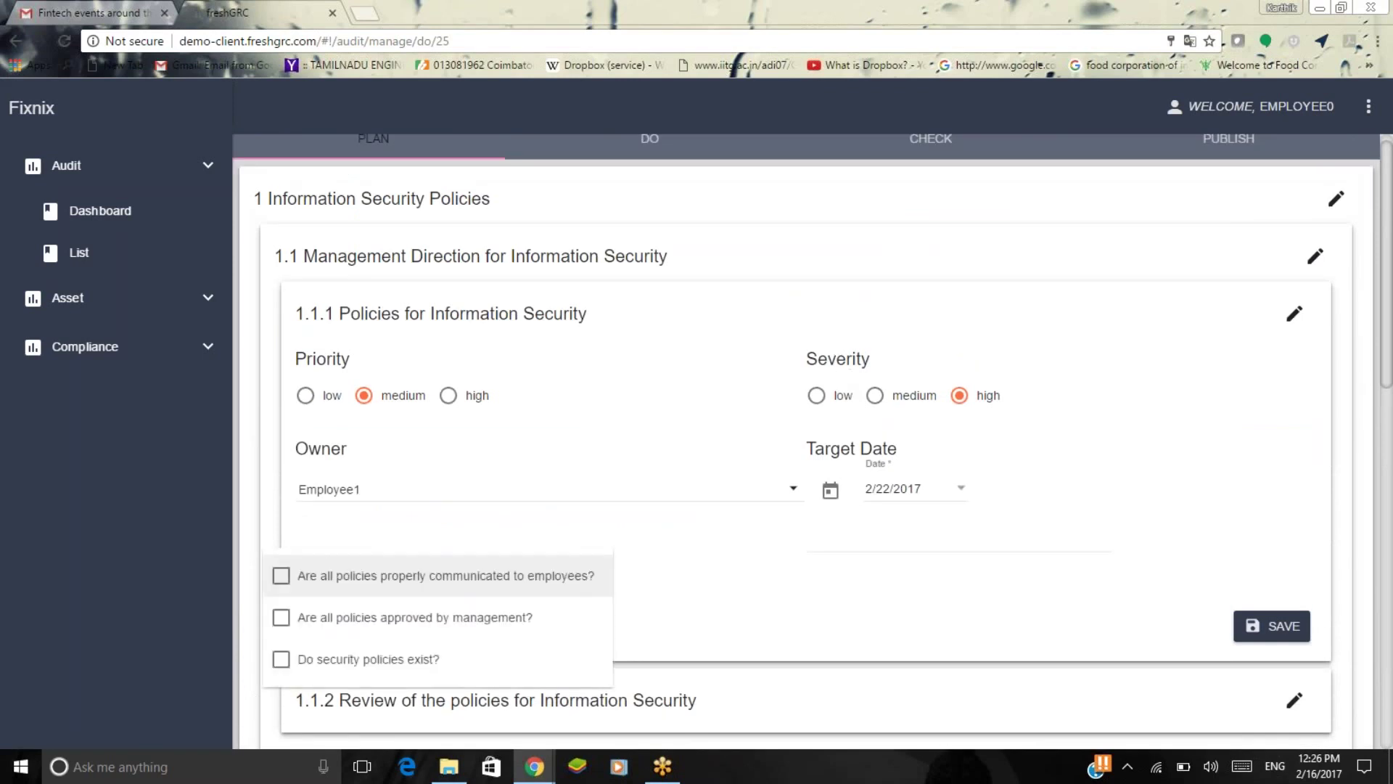
pyautogui.click(478, 590)
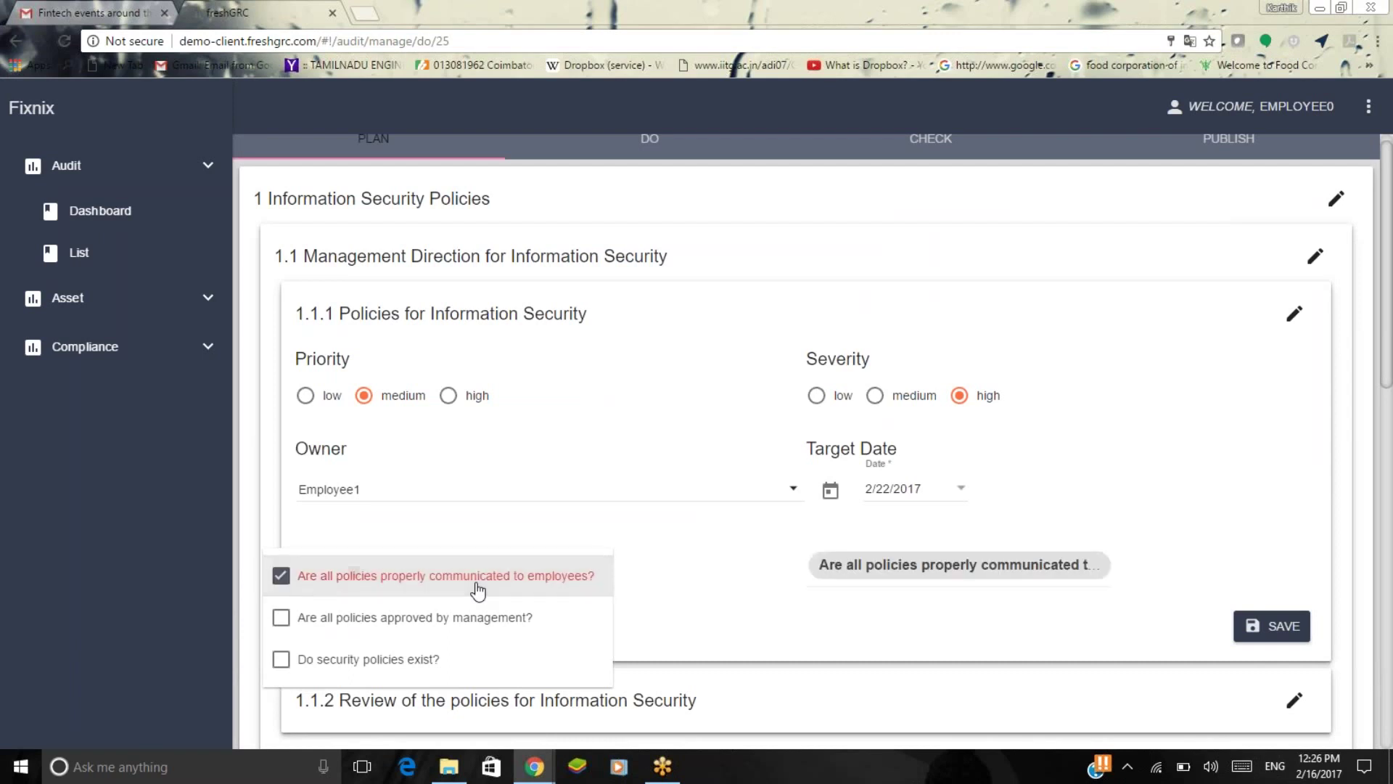
pyautogui.click(482, 633)
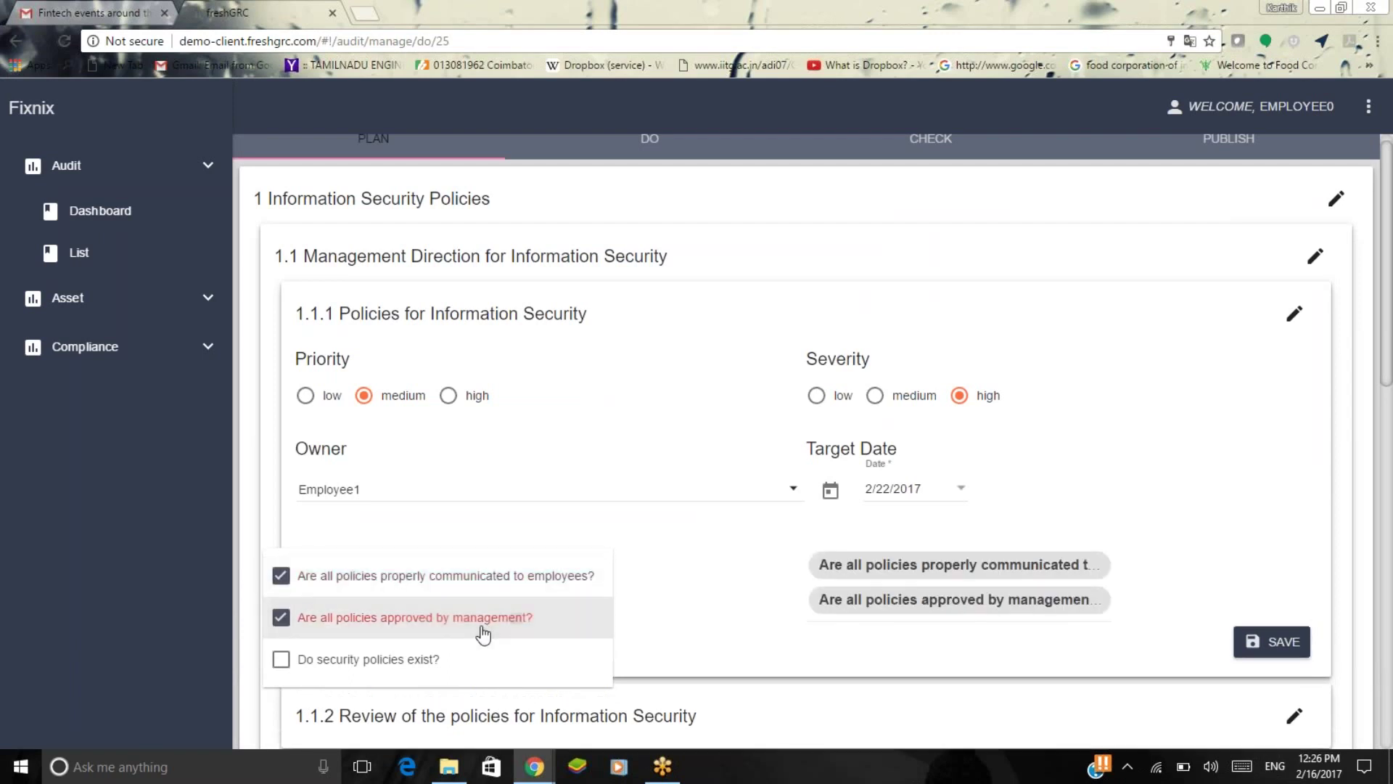
pyautogui.click(793, 627)
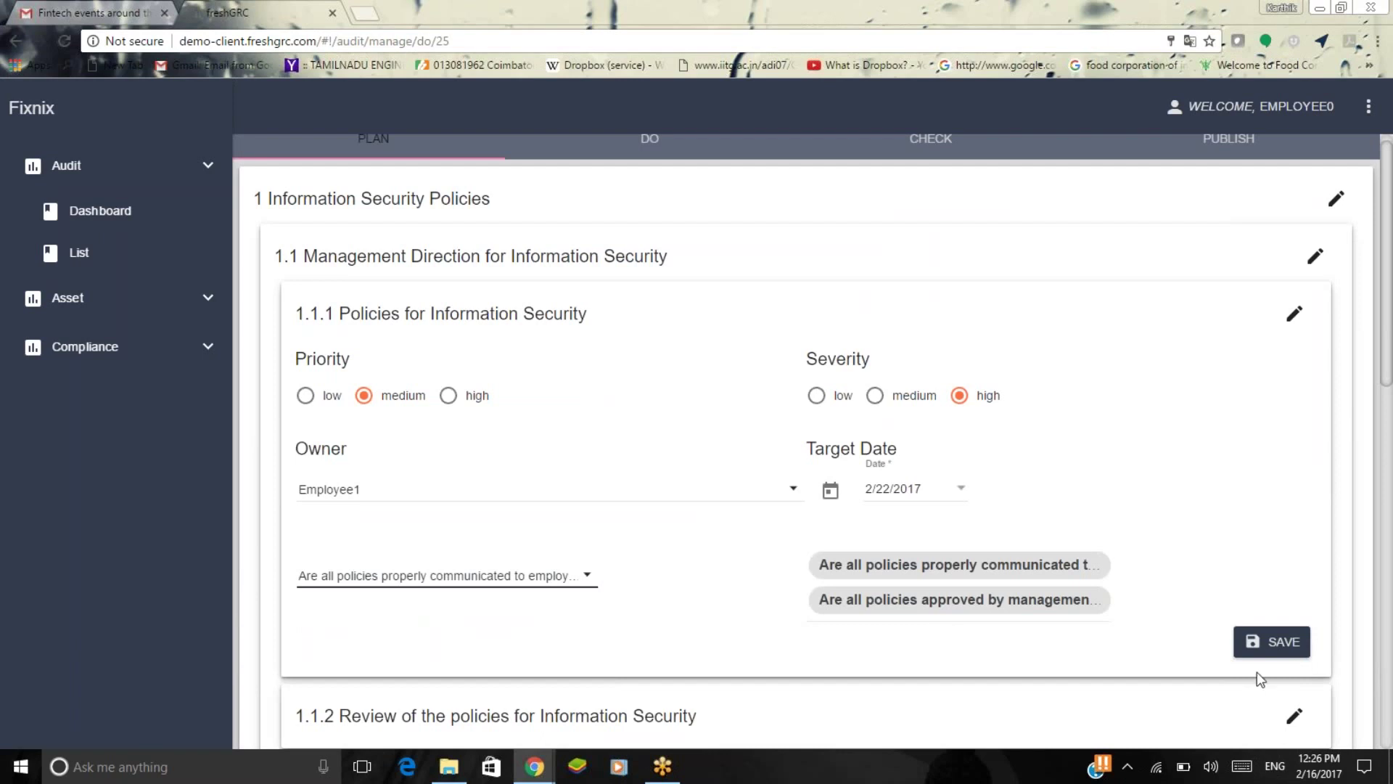
pyautogui.click(1274, 643)
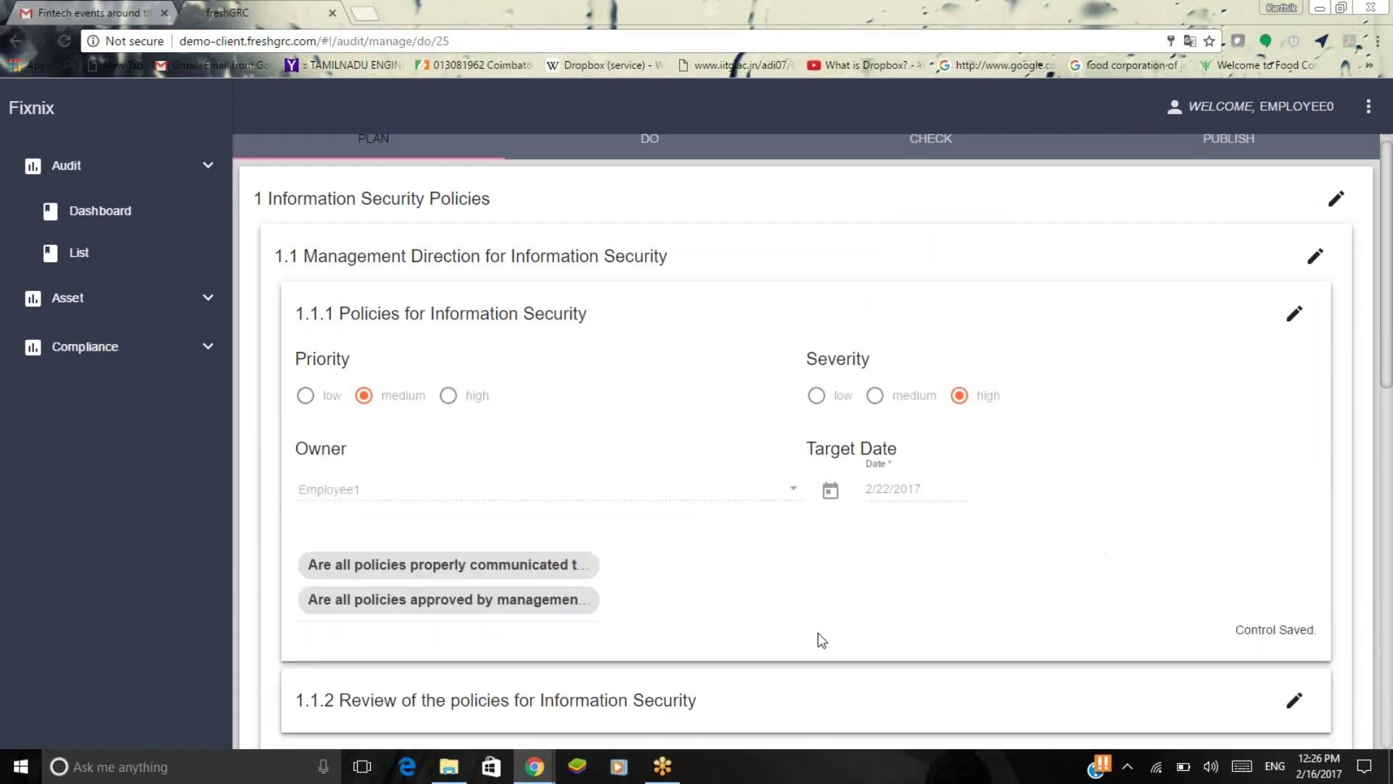
pyautogui.scroll(-3, 1245, 441)
pyautogui.scroll(-3, 1164, 604)
pyautogui.scroll(-3, 1165, 604)
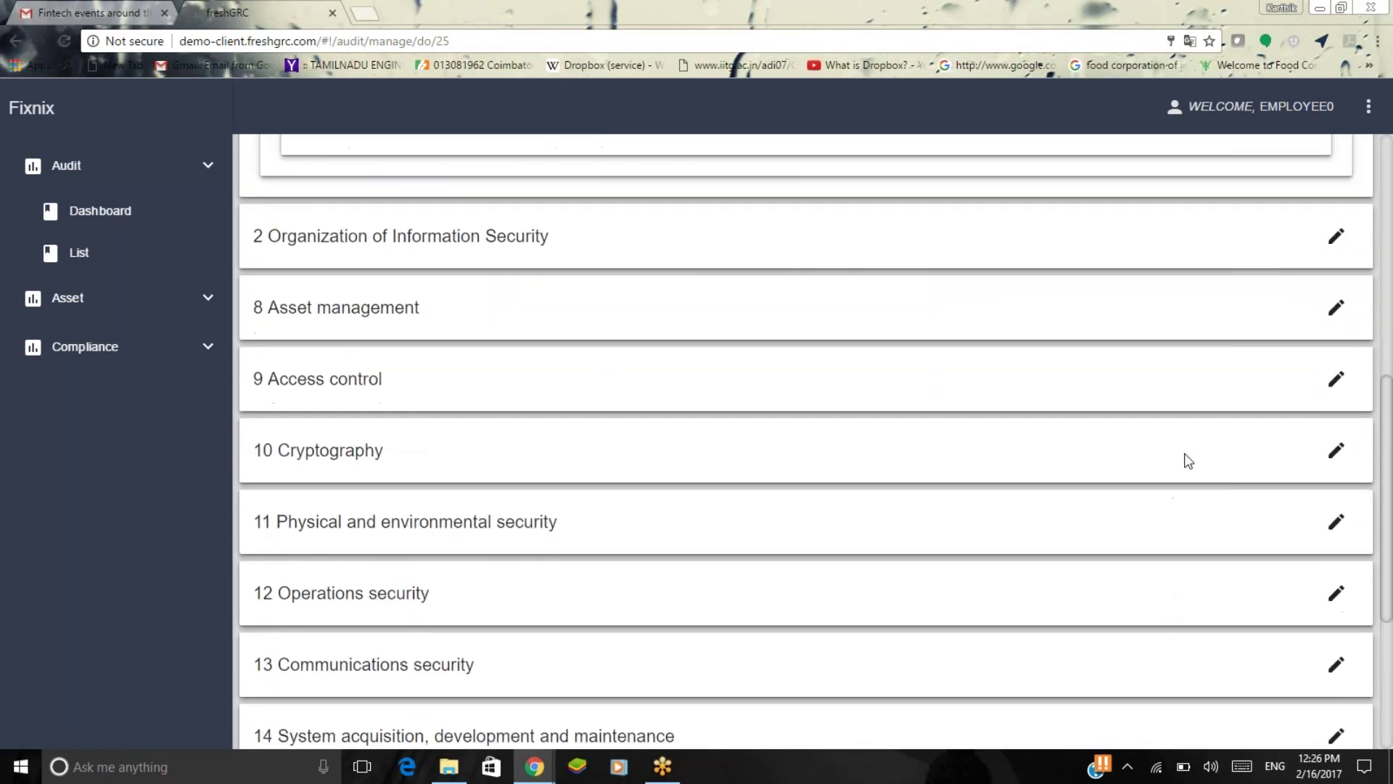
# Expand 12 Operations security and 12.3 Backup to open the 12.3.1 Information backup form.
pyautogui.click(1335, 597)
pyautogui.scroll(-3, 982, 577)
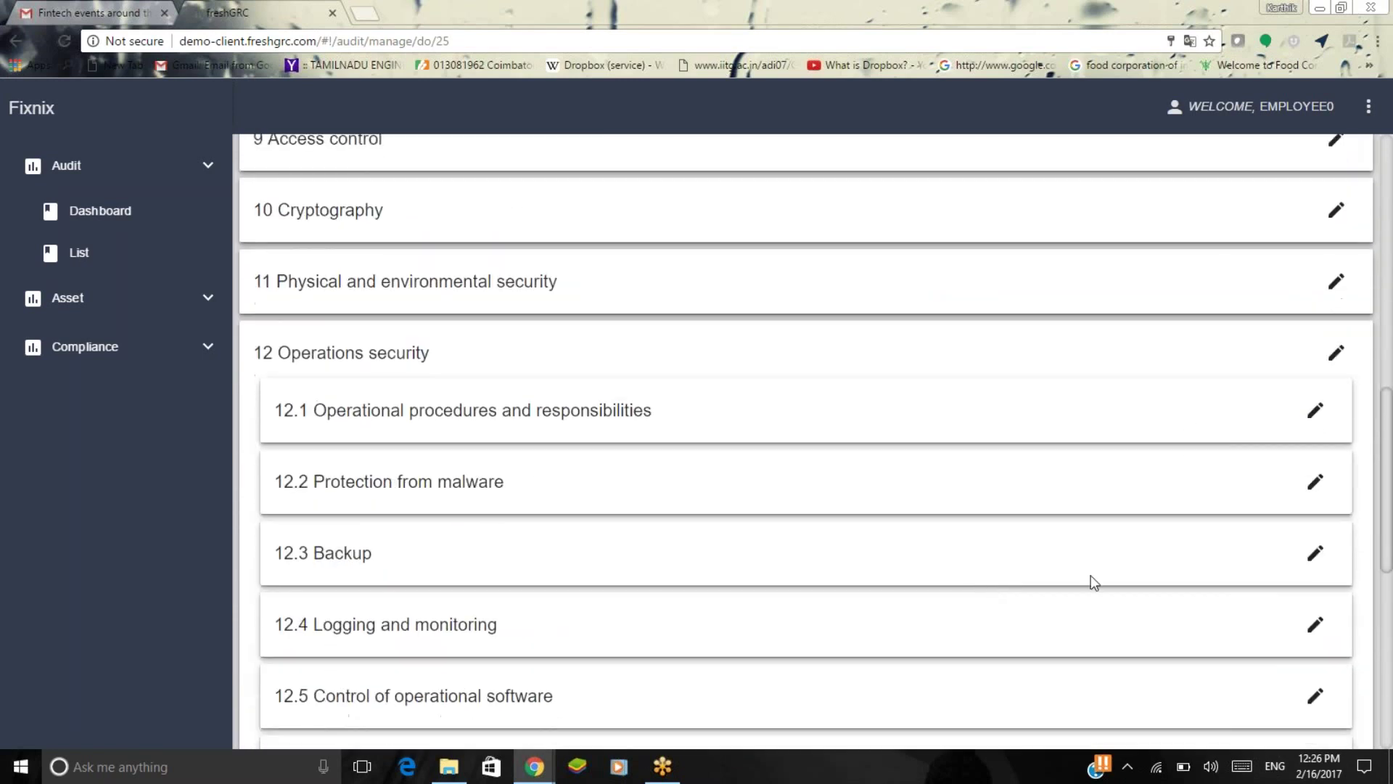
pyautogui.click(1316, 556)
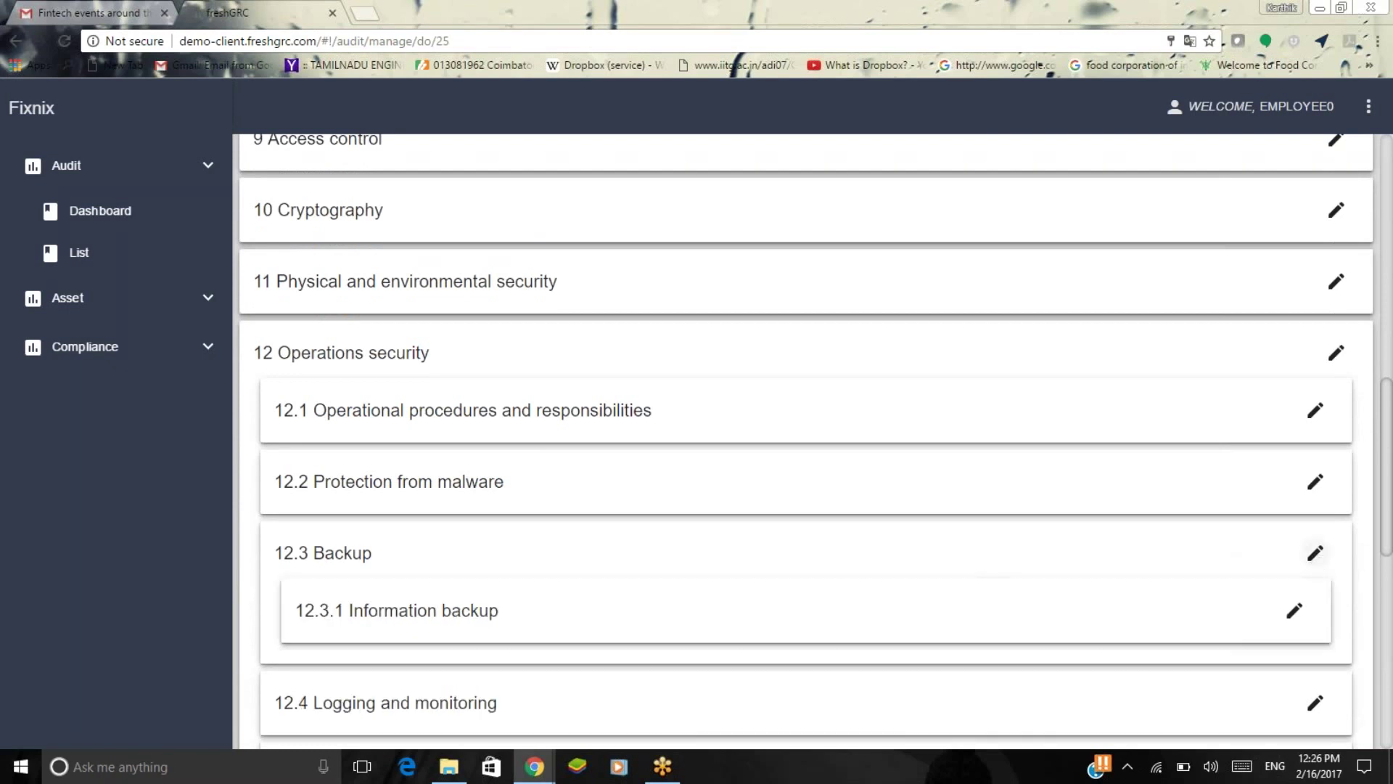
pyautogui.scroll(-2, 895, 545)
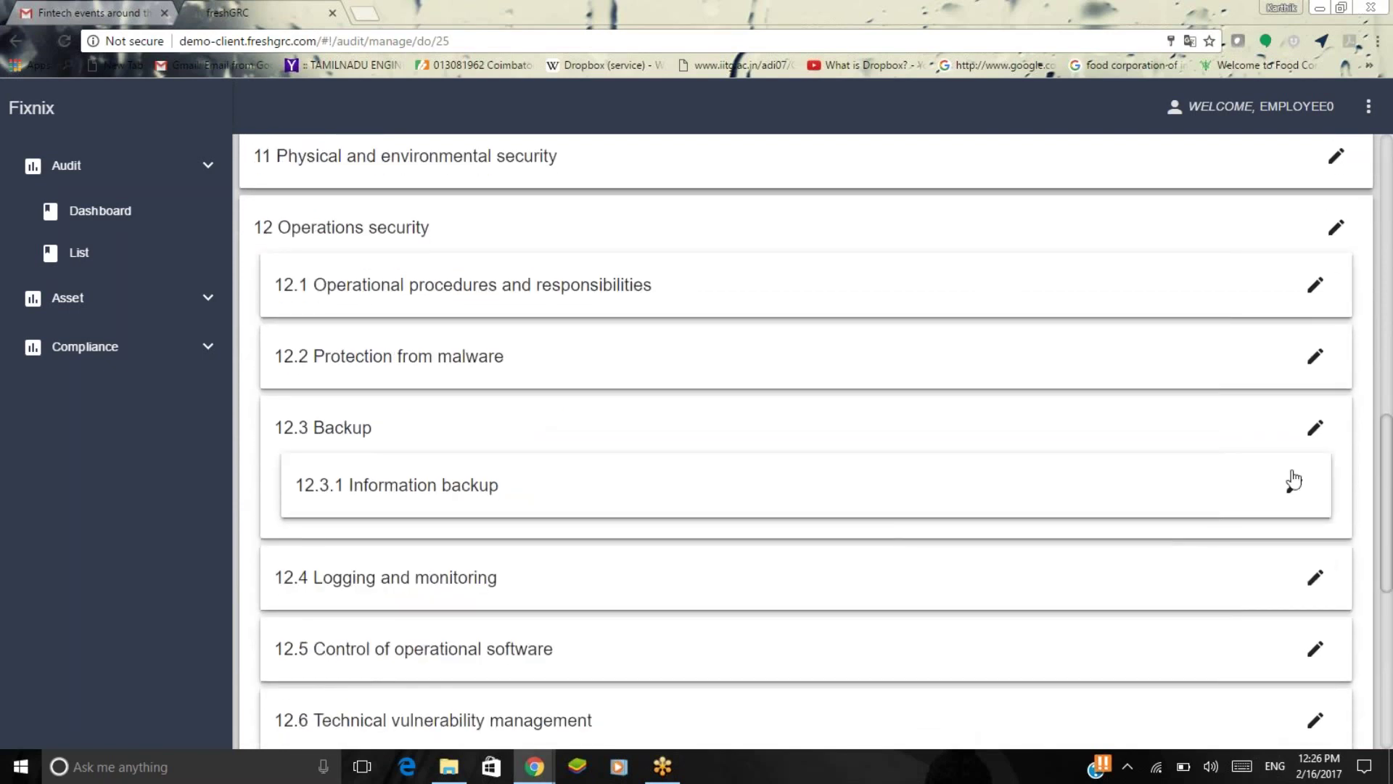
pyautogui.click(1295, 485)
pyautogui.scroll(-3, 1045, 543)
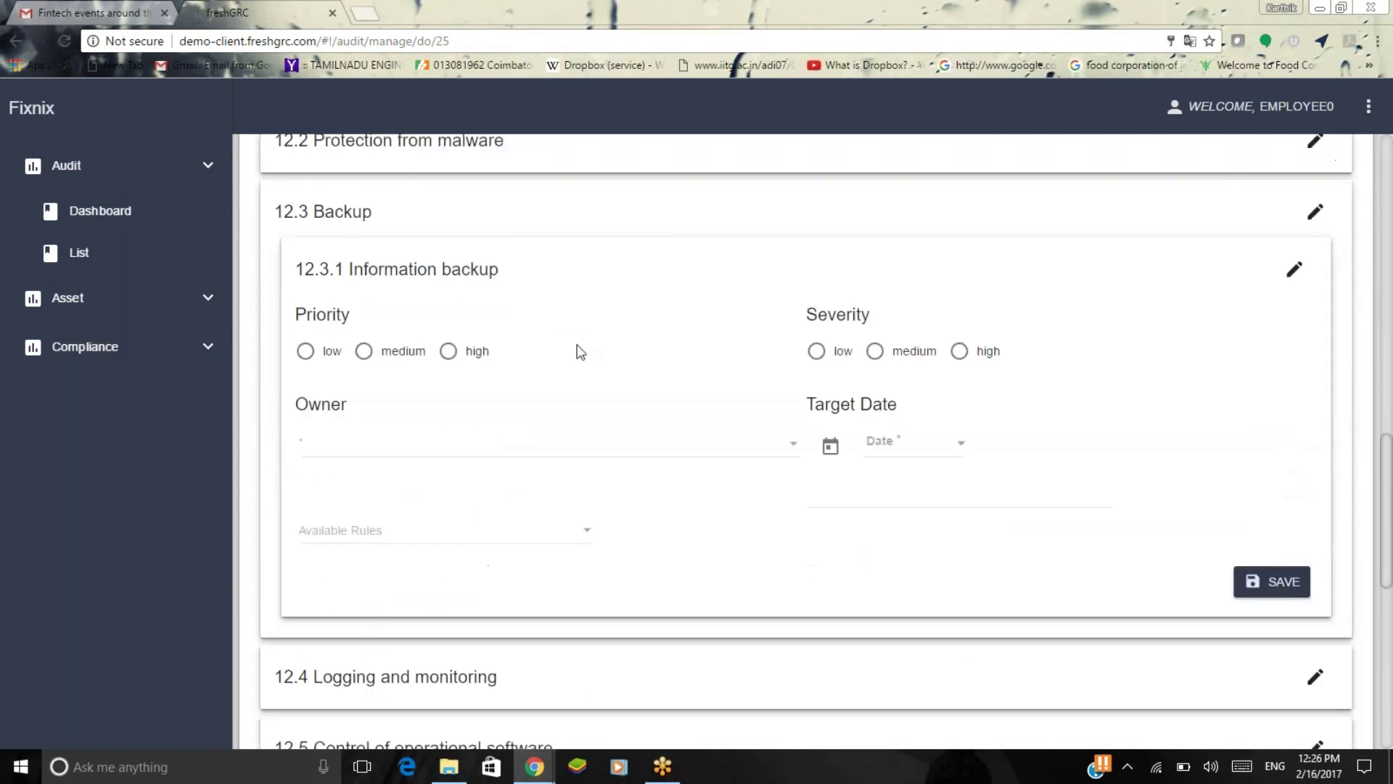
# Set high priority and severity, Employee1 as owner, and target date 2/28/2017.
pyautogui.click(448, 354)
pyautogui.click(961, 353)
pyautogui.click(699, 454)
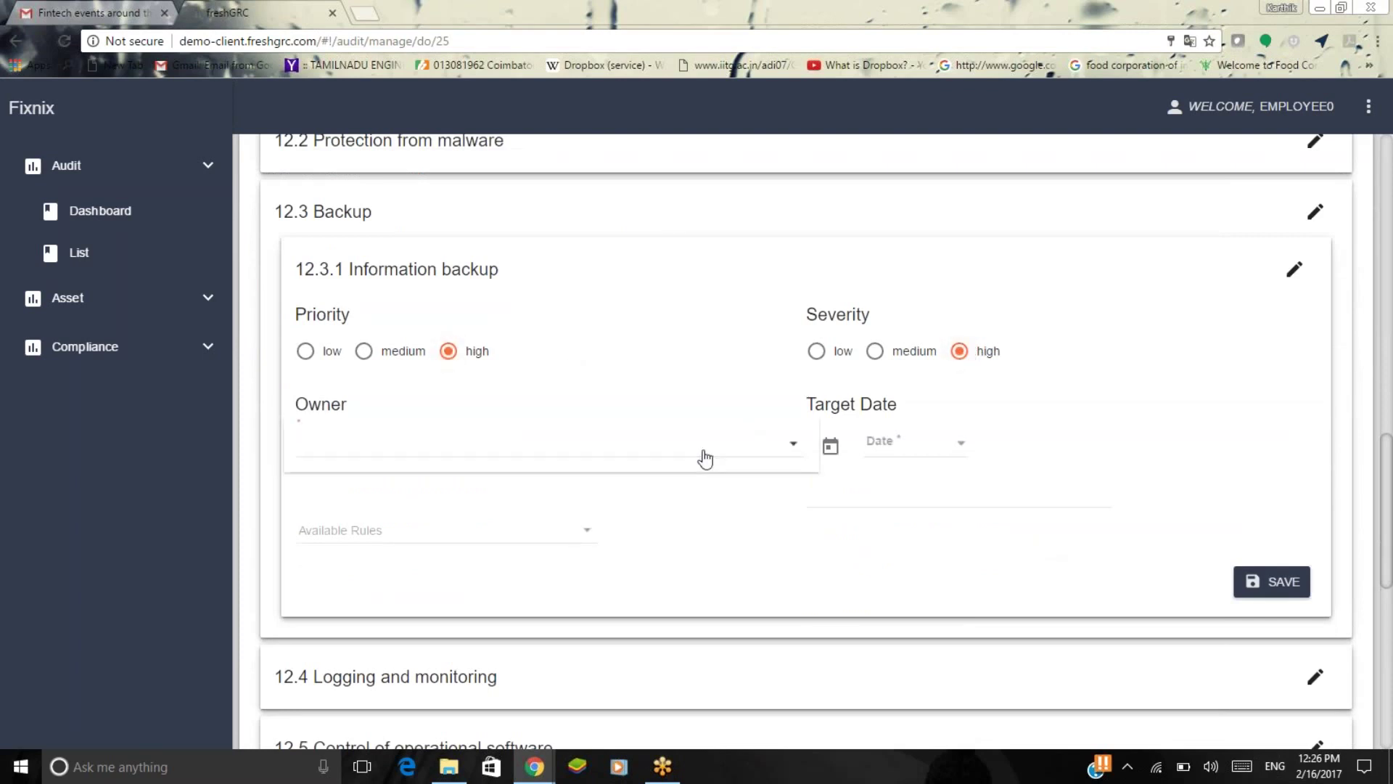
pyautogui.click(699, 455)
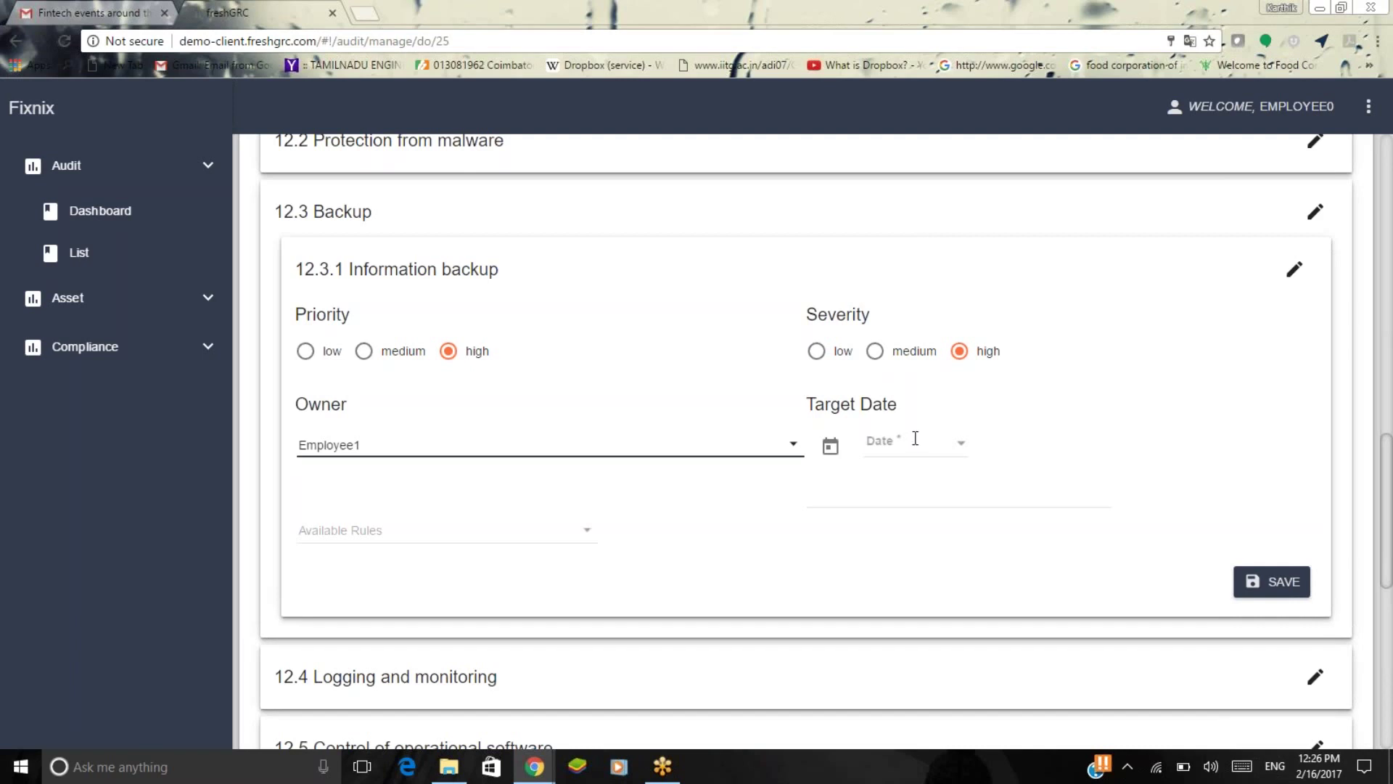
pyautogui.click(961, 444)
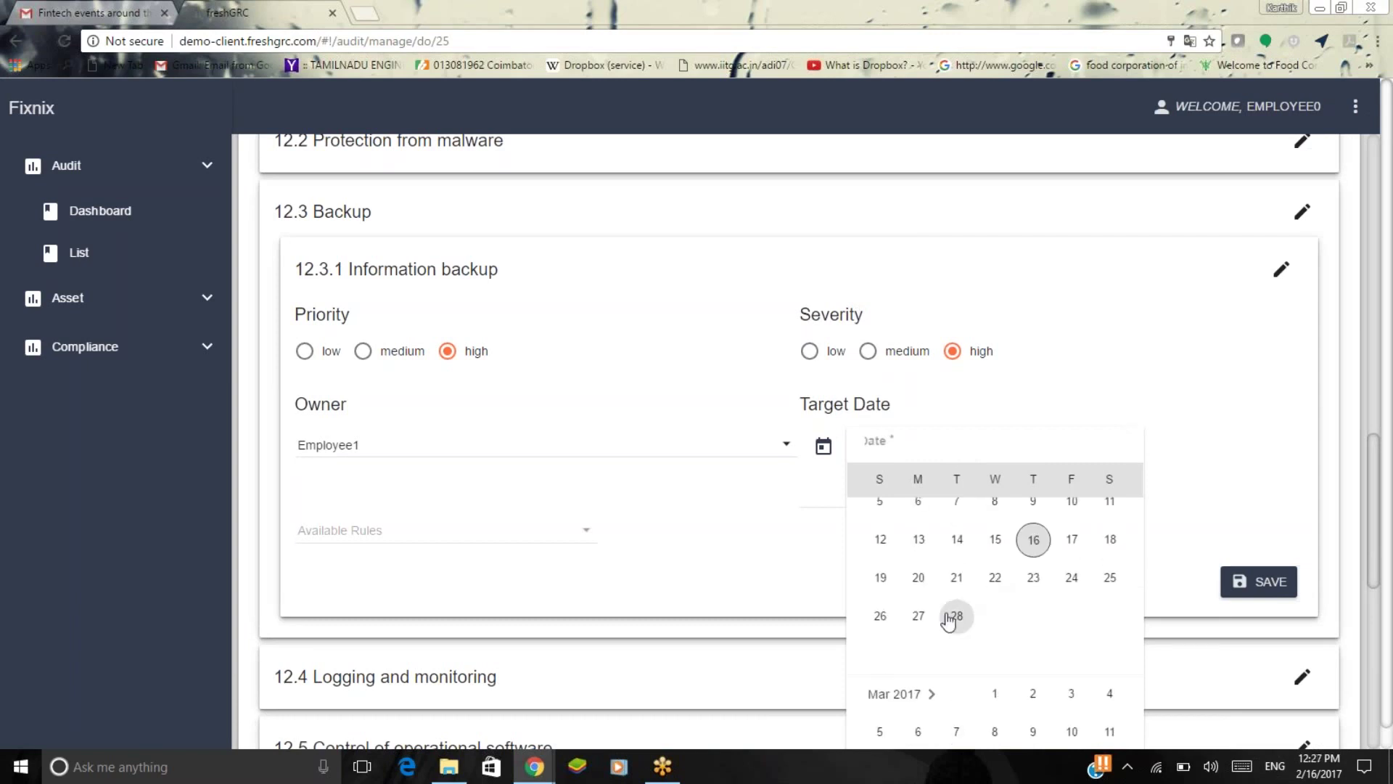
pyautogui.click(957, 616)
# Attach the rules 'Are backups tested?' and backup policy legal compliance, then save the control.
pyautogui.click(416, 544)
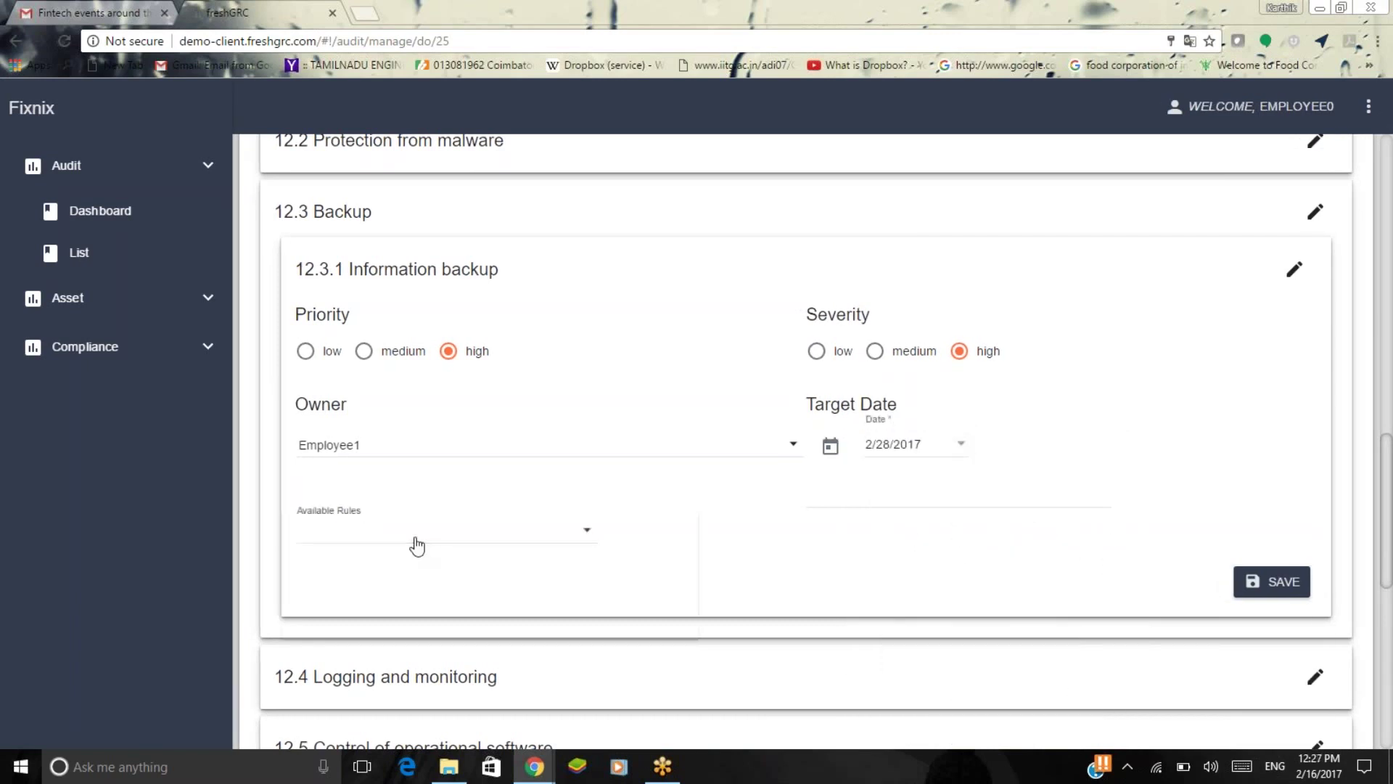
pyautogui.click(565, 553)
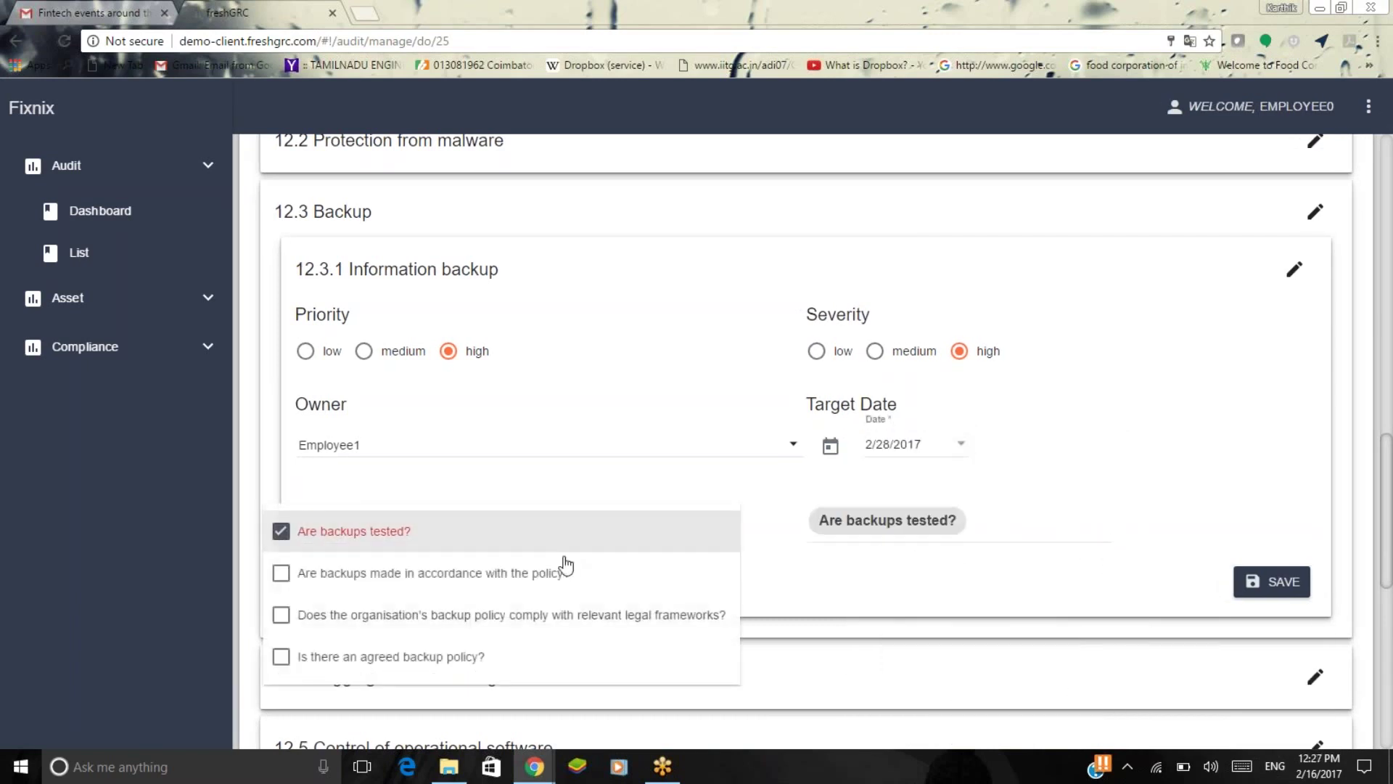
pyautogui.click(540, 623)
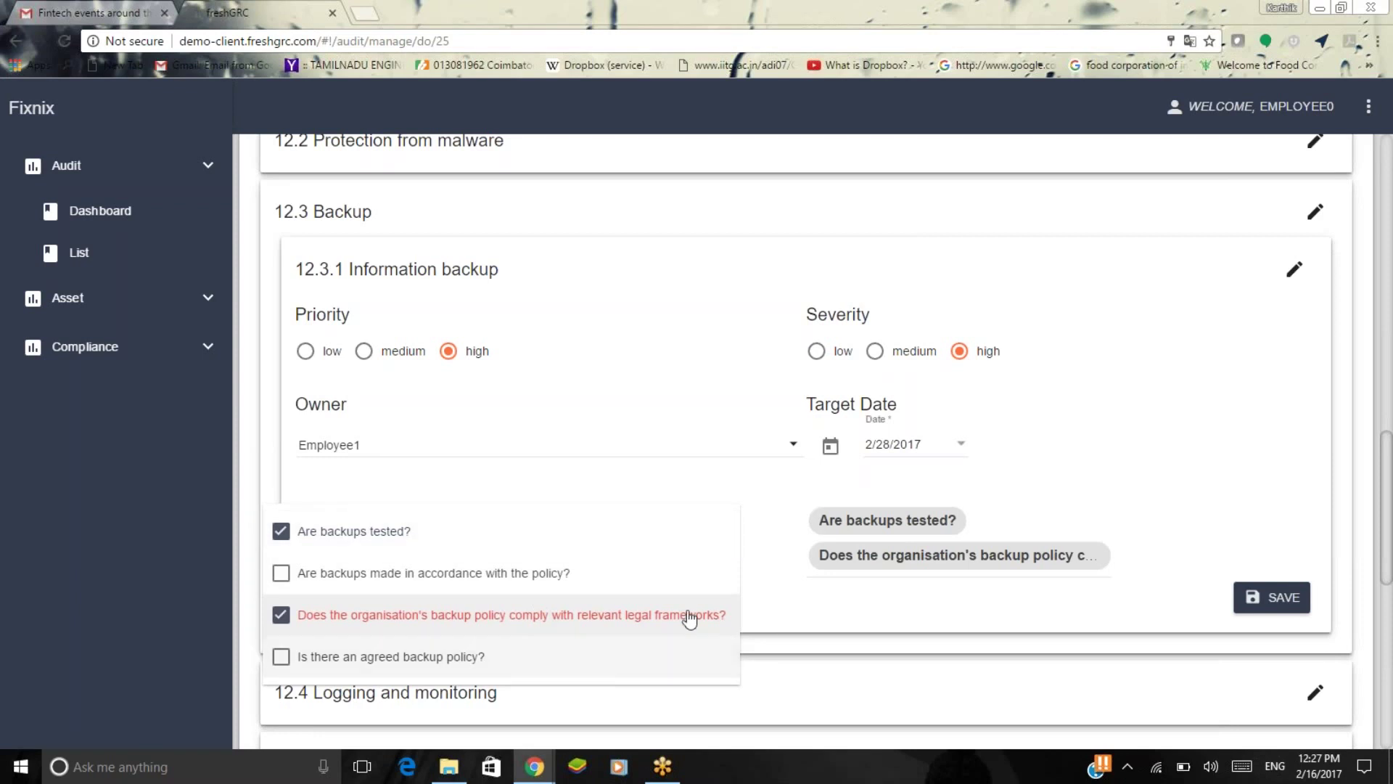
pyautogui.click(908, 588)
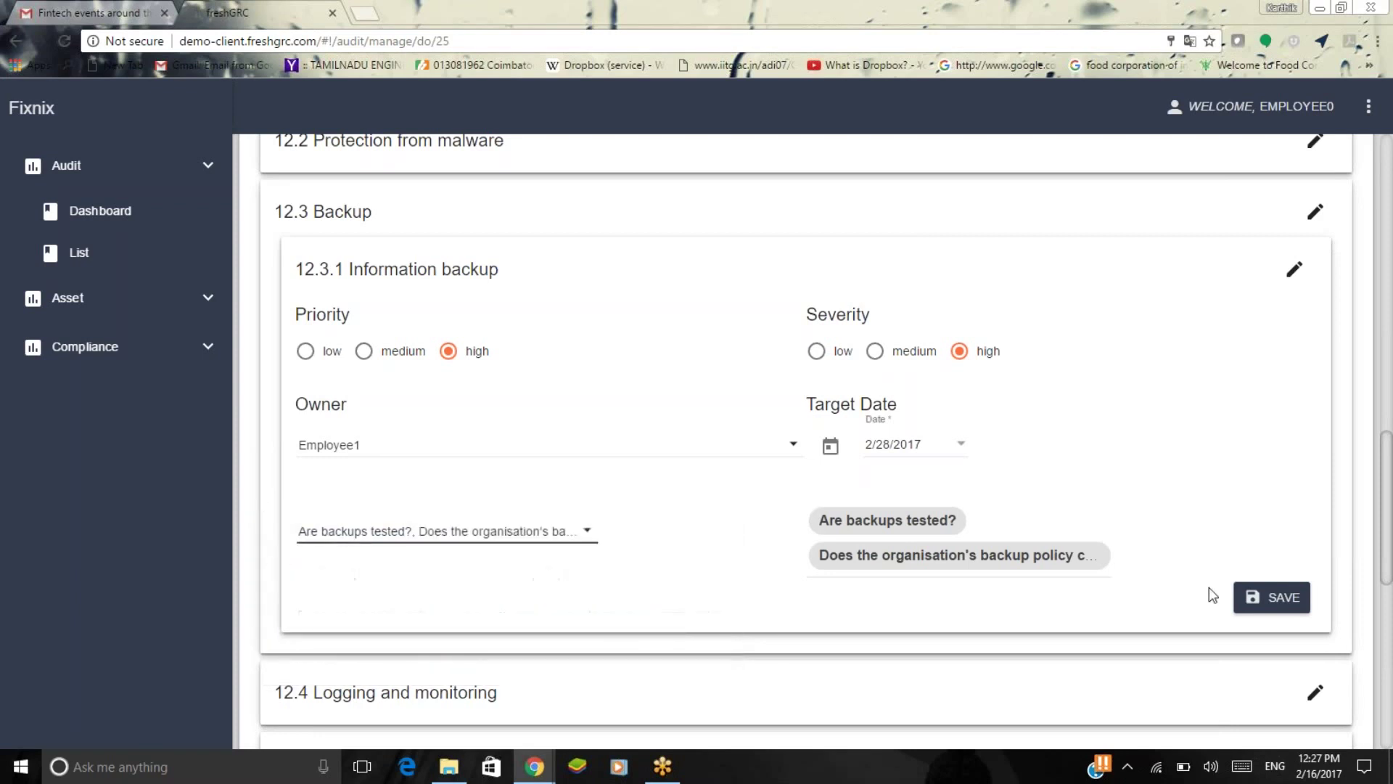
pyautogui.click(1243, 599)
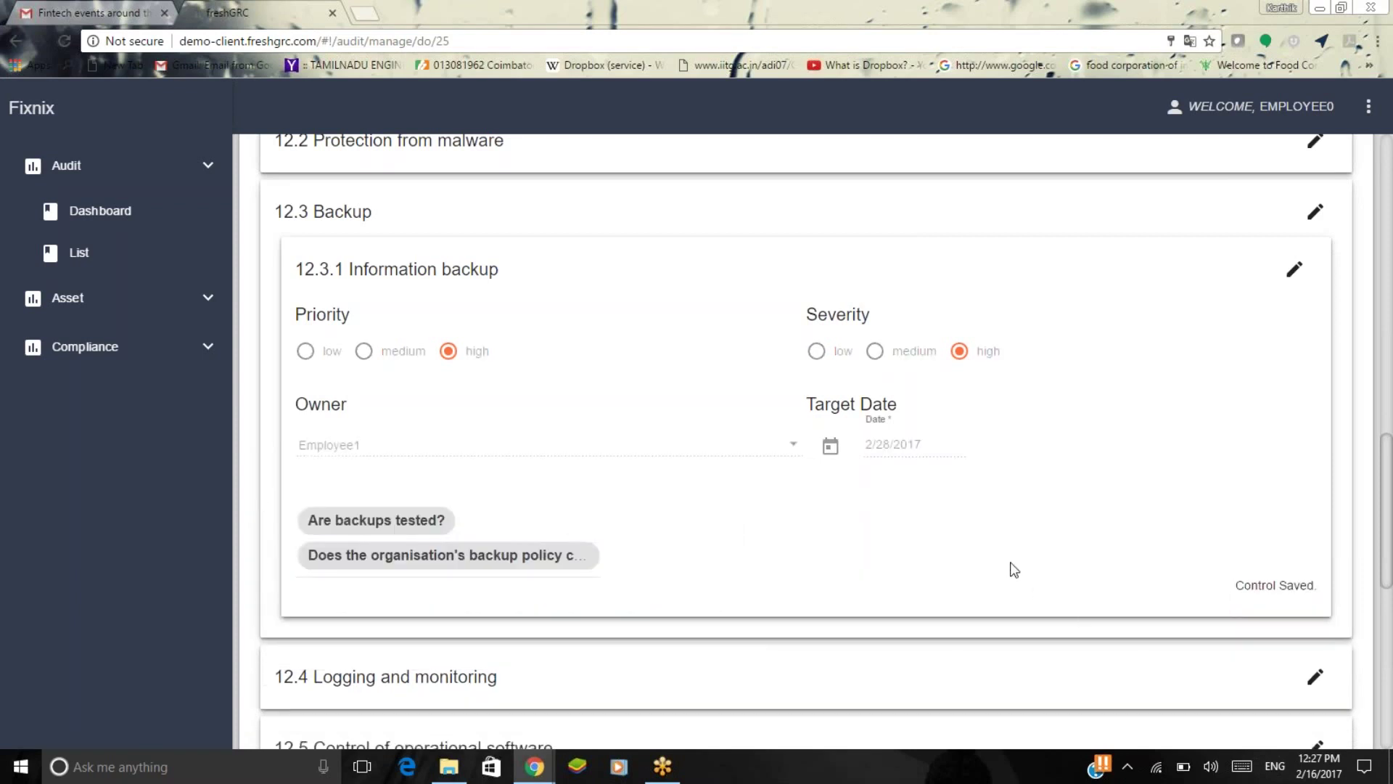
pyautogui.scroll(8, 1013, 569)
pyautogui.scroll(-10, 1014, 570)
pyautogui.scroll(2, 1014, 570)
pyautogui.scroll(10, 1010, 561)
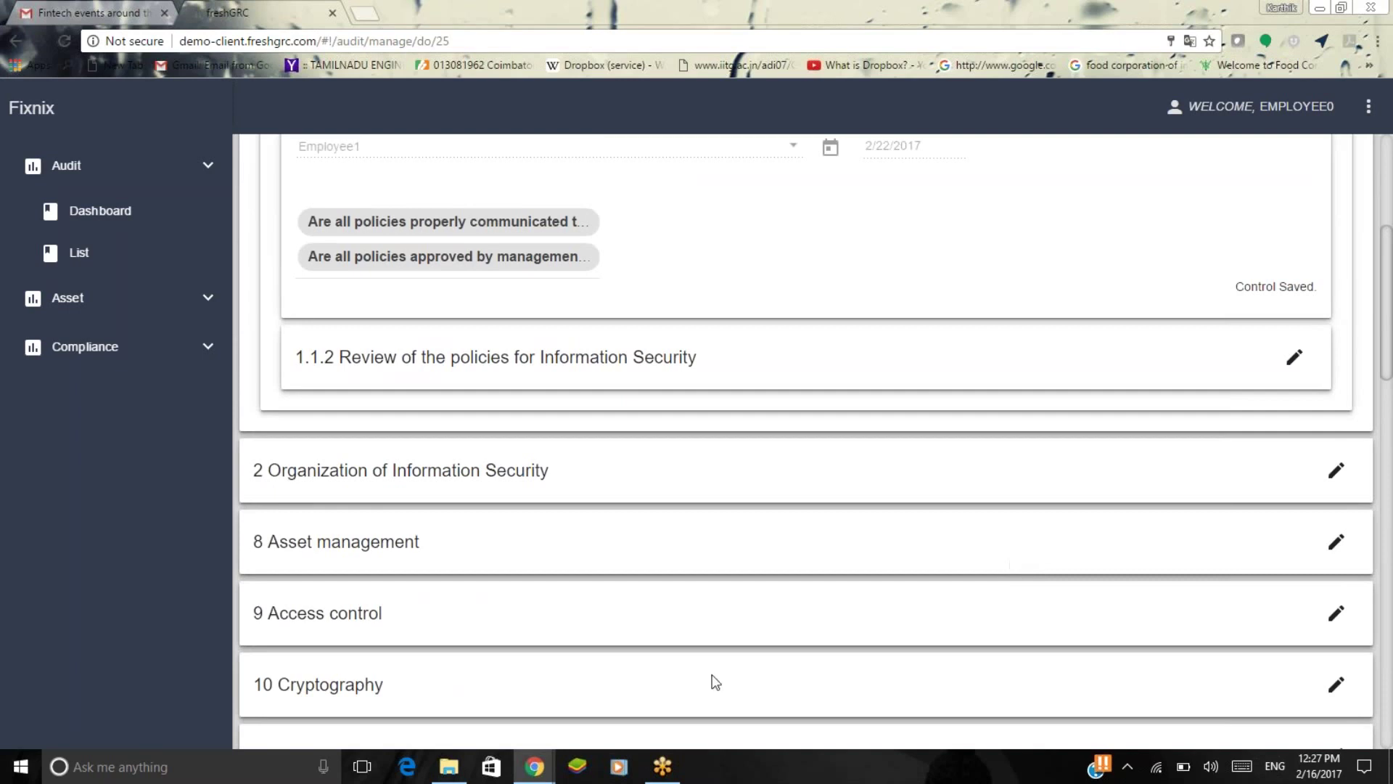
# Switch to the second freshGRC browser window and sign in as the other employee.
pyautogui.moveTo(541, 773)
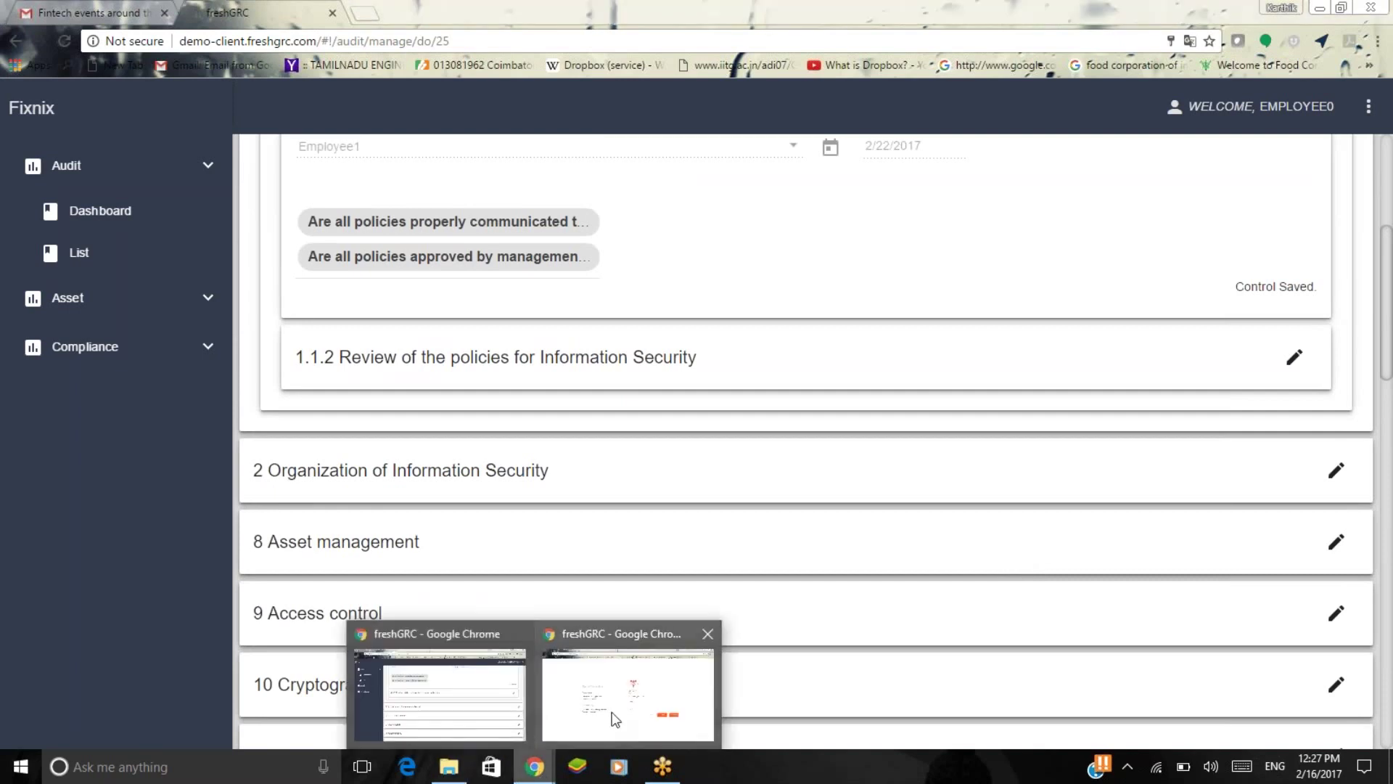
pyautogui.click(591, 726)
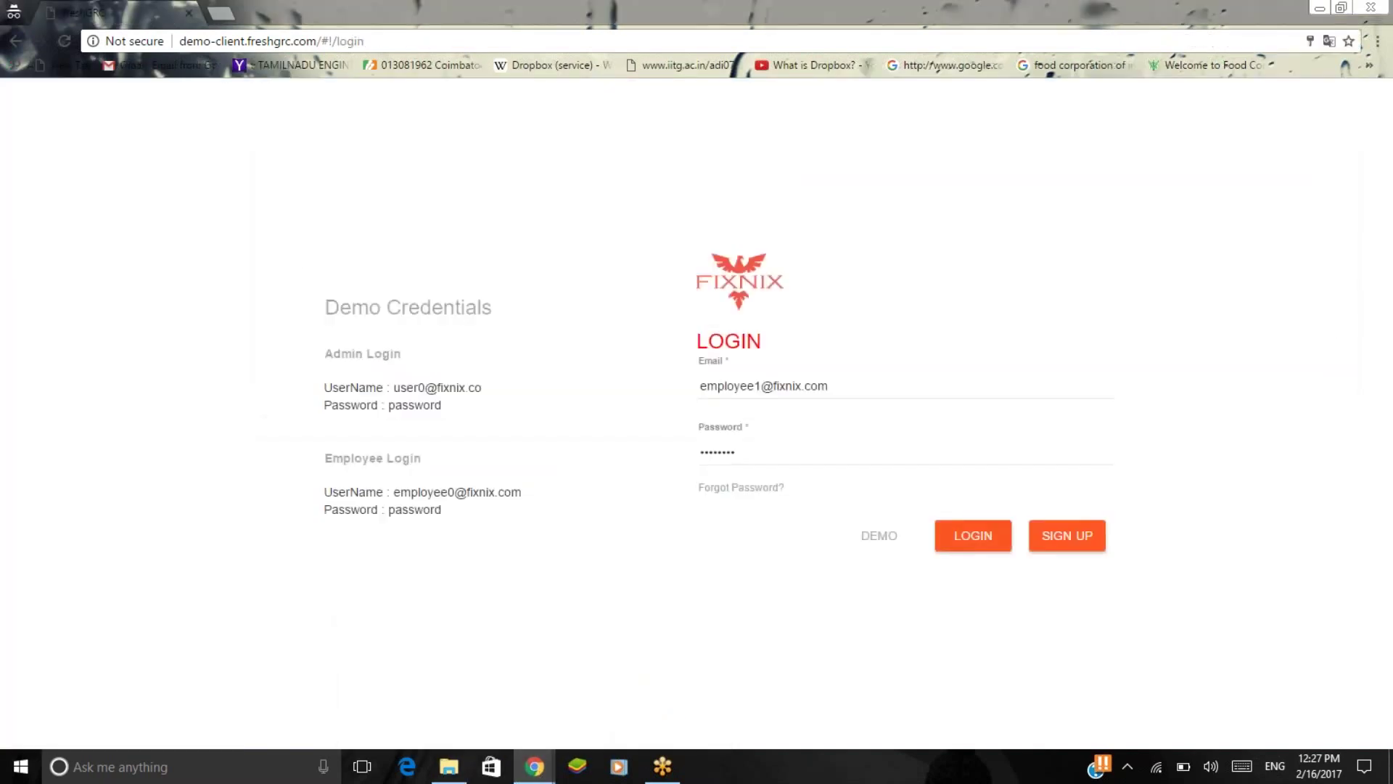
pyautogui.click(972, 535)
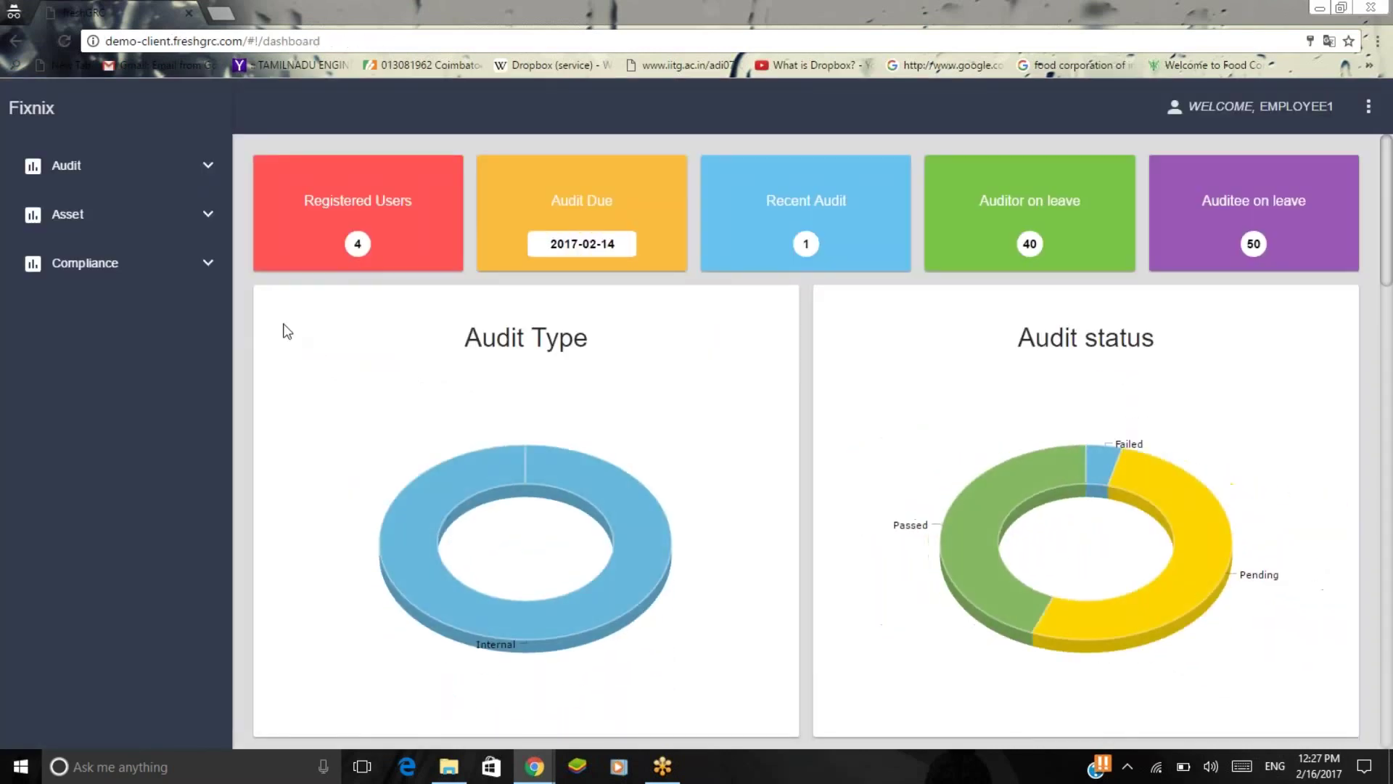
# Open ISODemo123 from the Audit list.
pyautogui.click(161, 181)
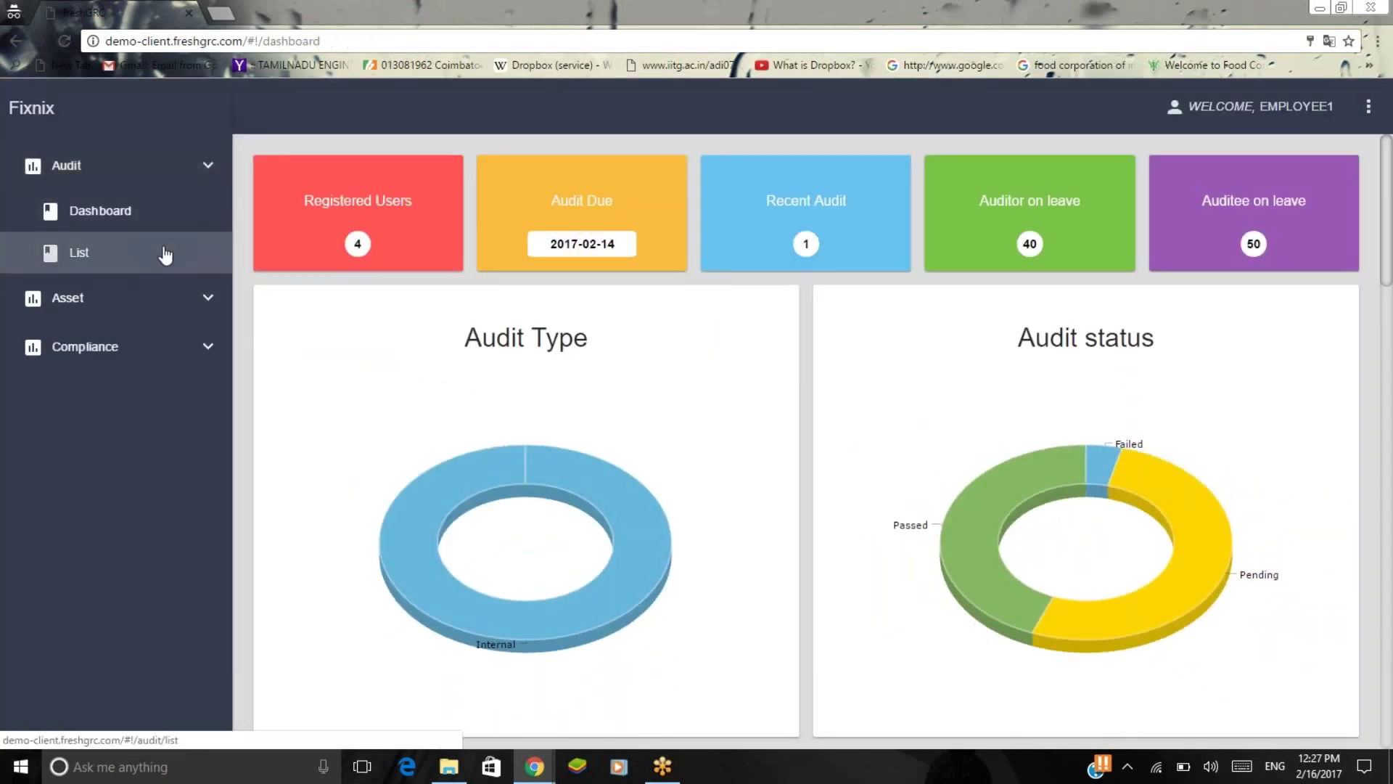
pyautogui.click(164, 254)
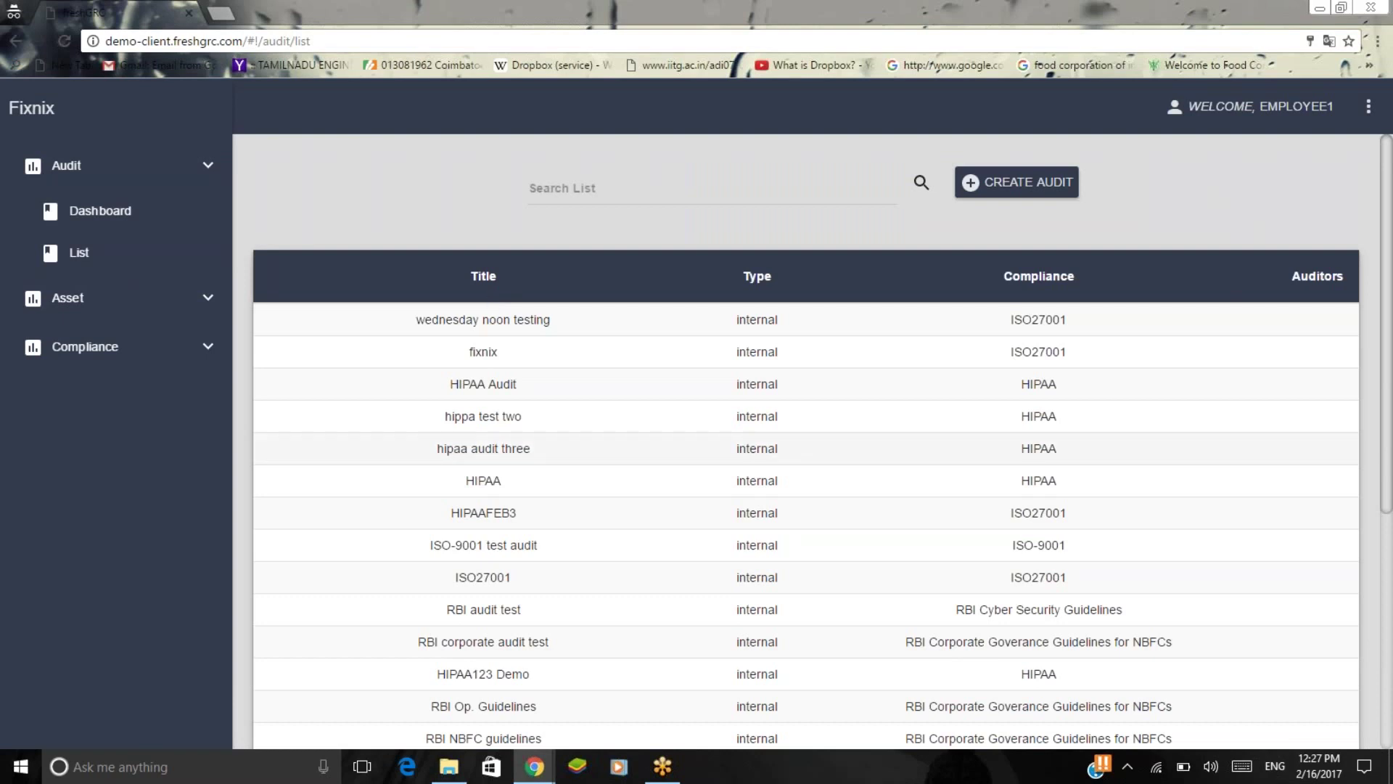
pyautogui.scroll(-5, 596, 473)
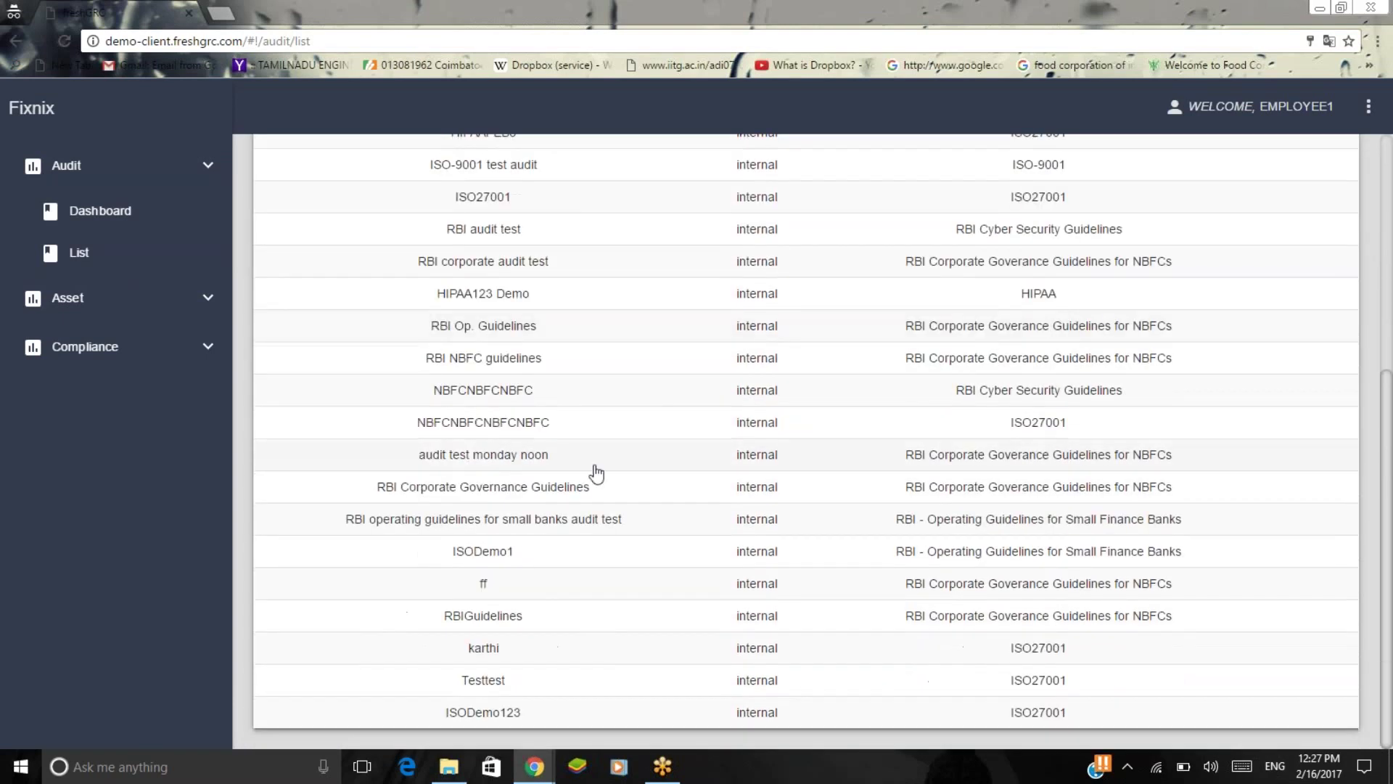
pyautogui.click(557, 717)
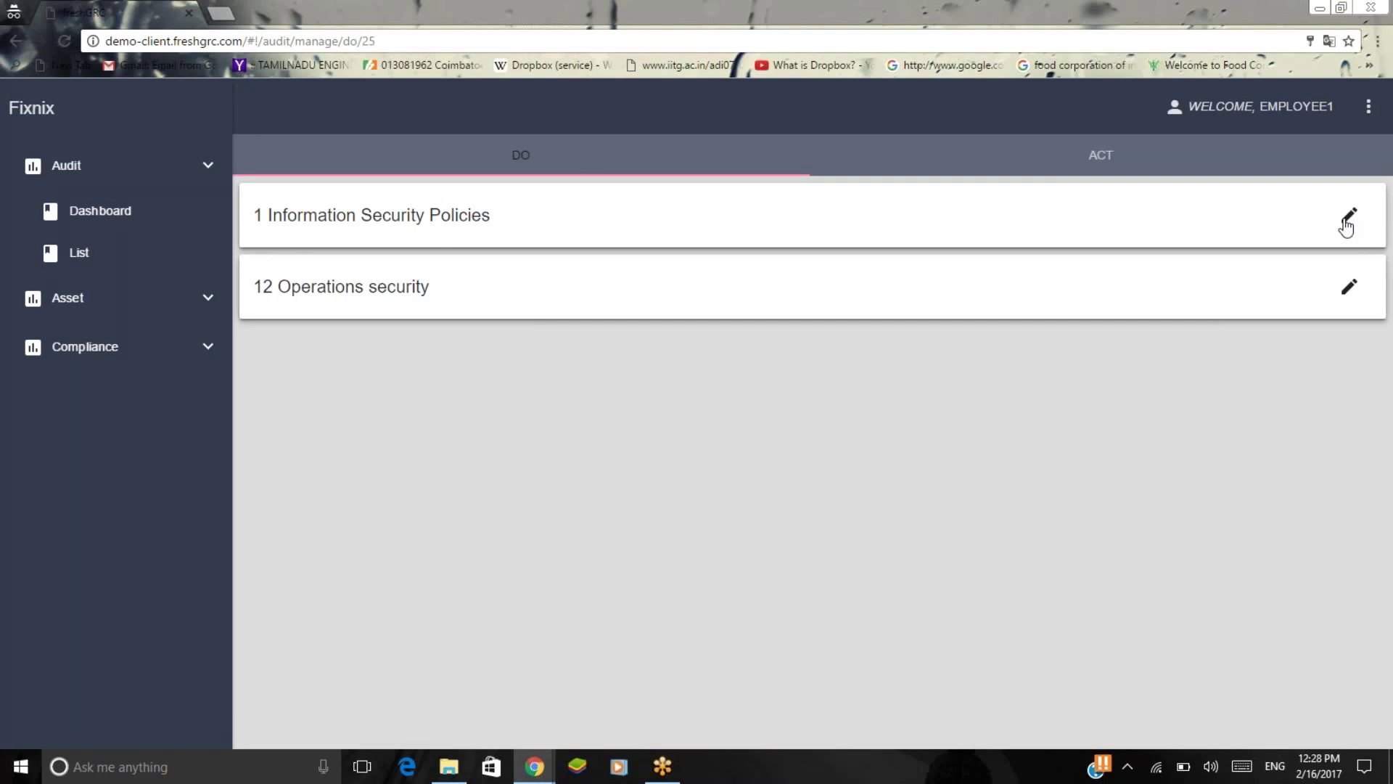
# Answer Yes to the 1.1.1 policy communication and management approval questions, saving each.
pyautogui.click(1347, 227)
pyautogui.click(1336, 294)
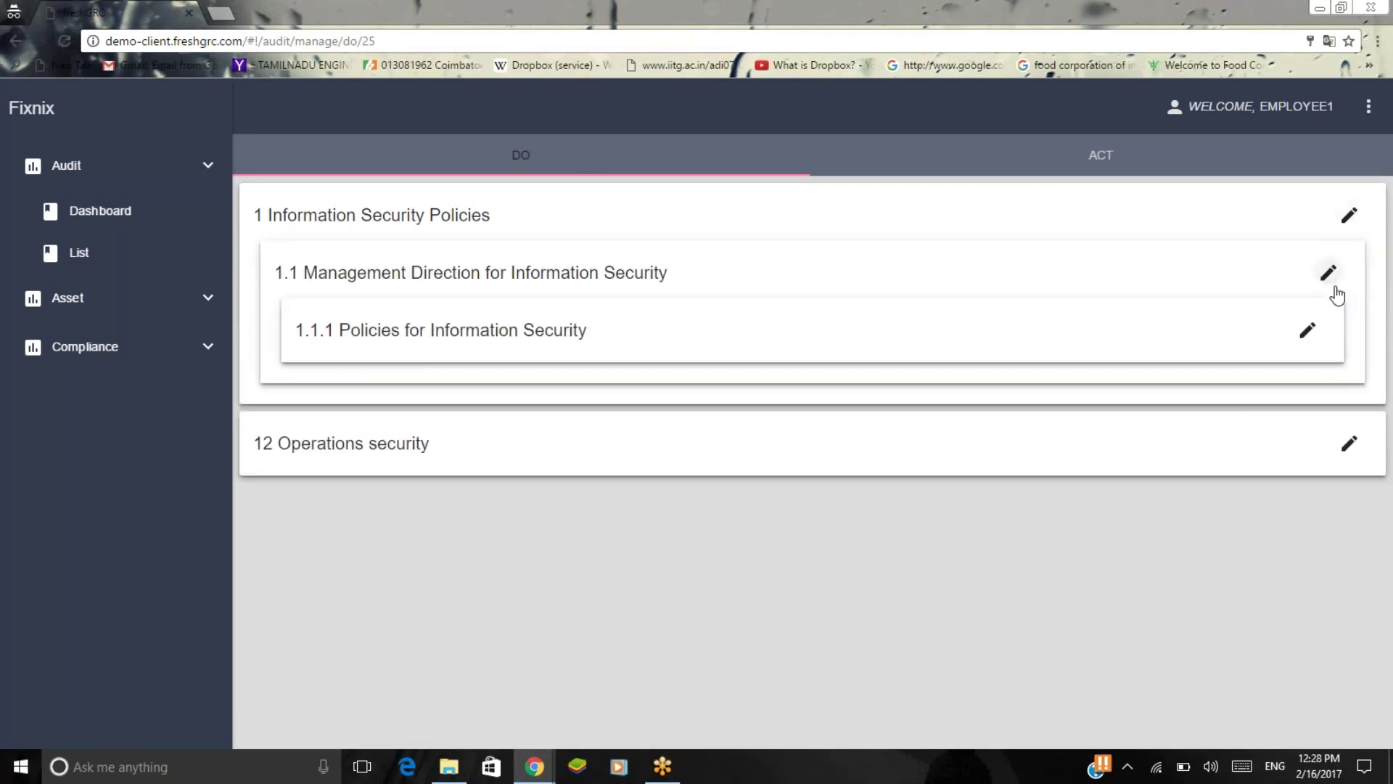
pyautogui.click(1306, 342)
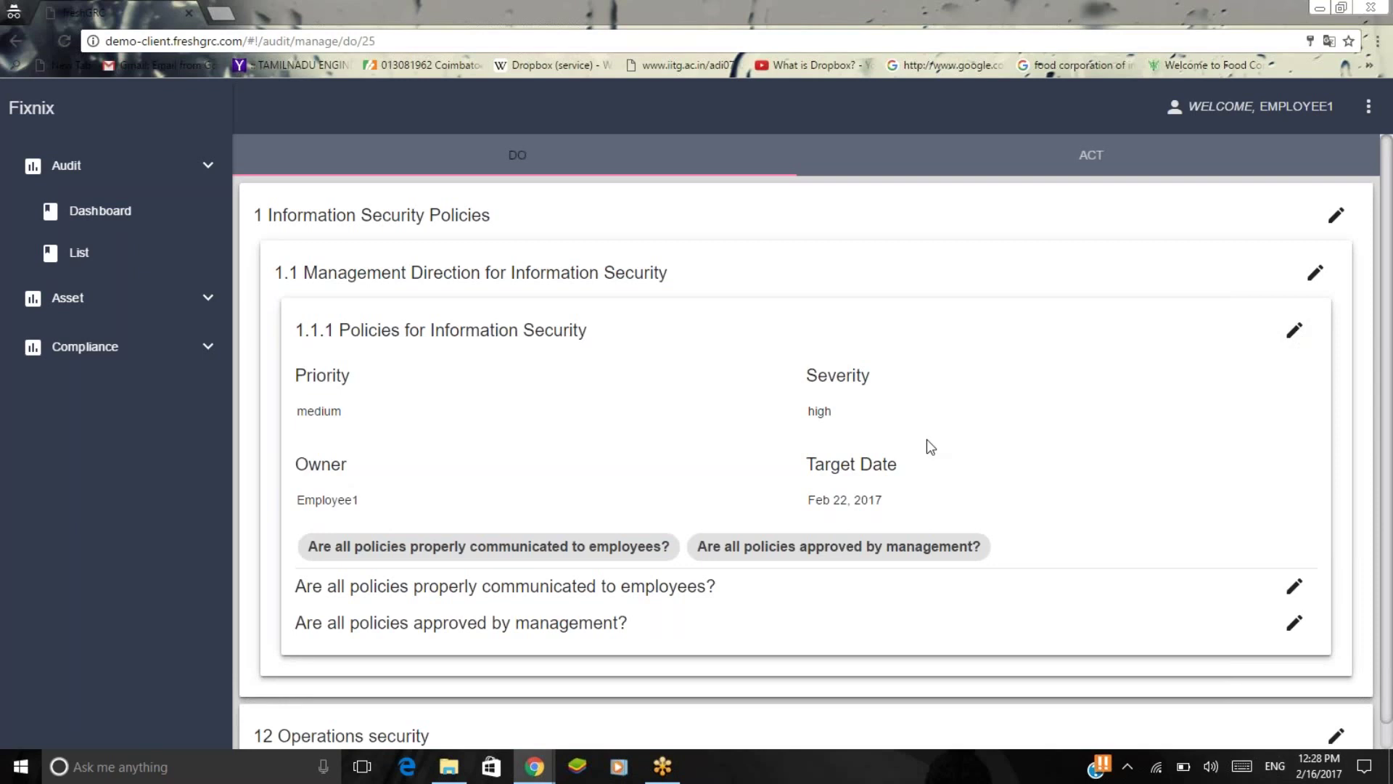
pyautogui.scroll(-1, 929, 442)
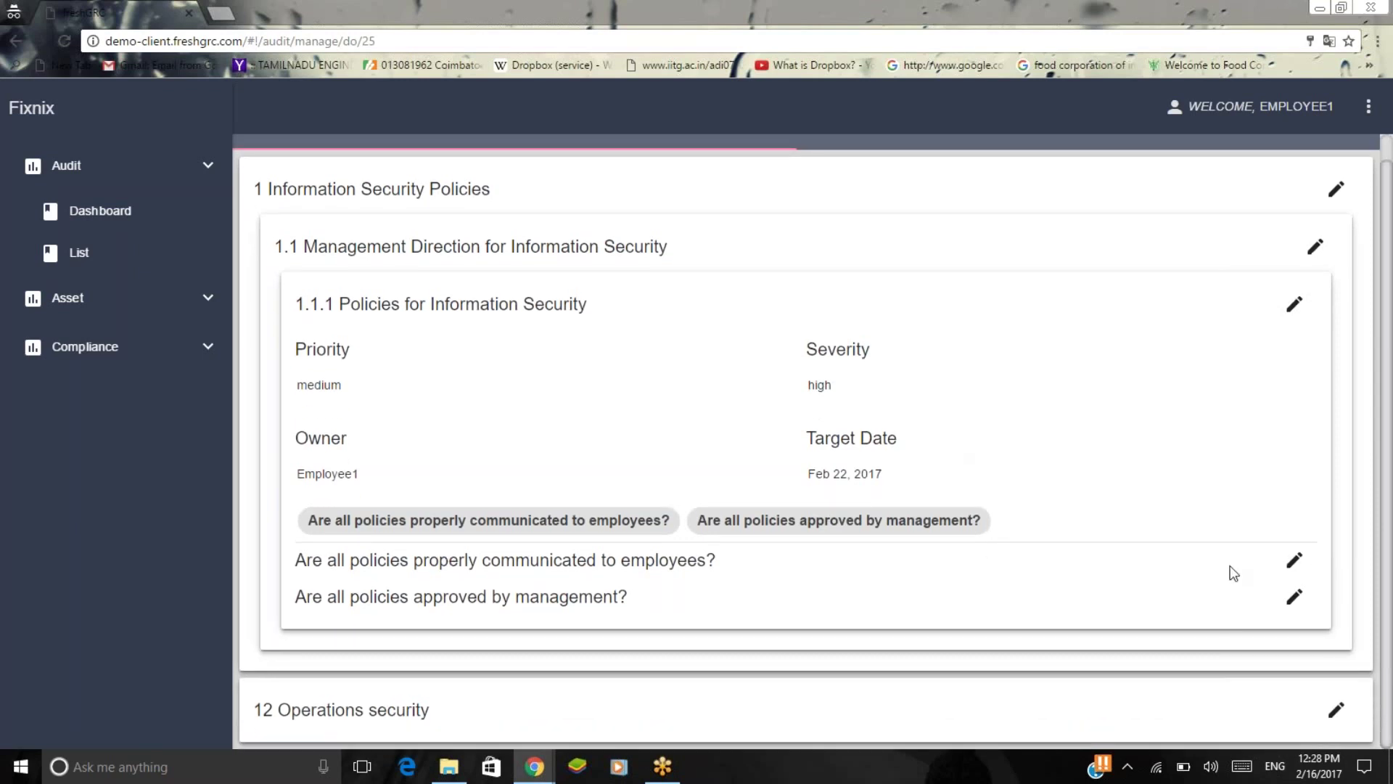
pyautogui.click(1296, 564)
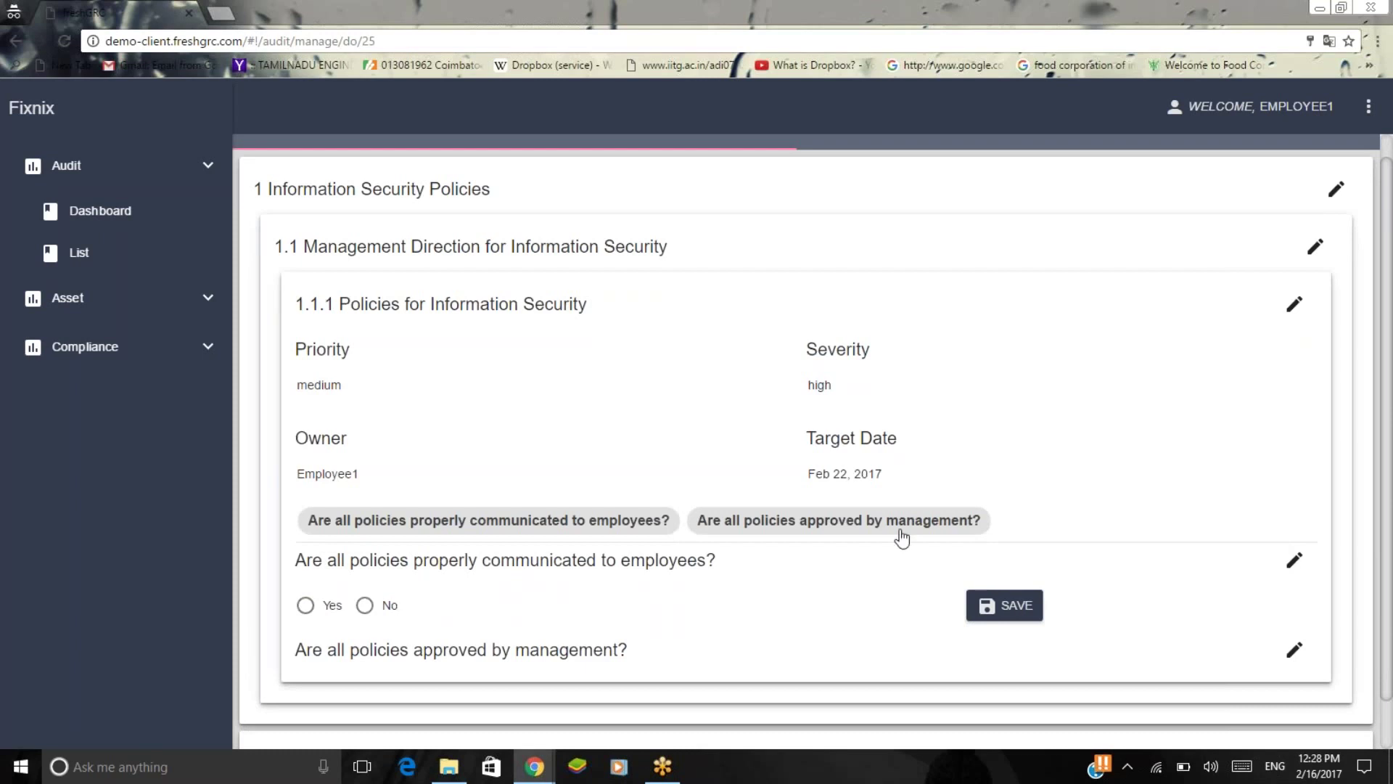
pyautogui.click(306, 610)
pyautogui.click(1005, 606)
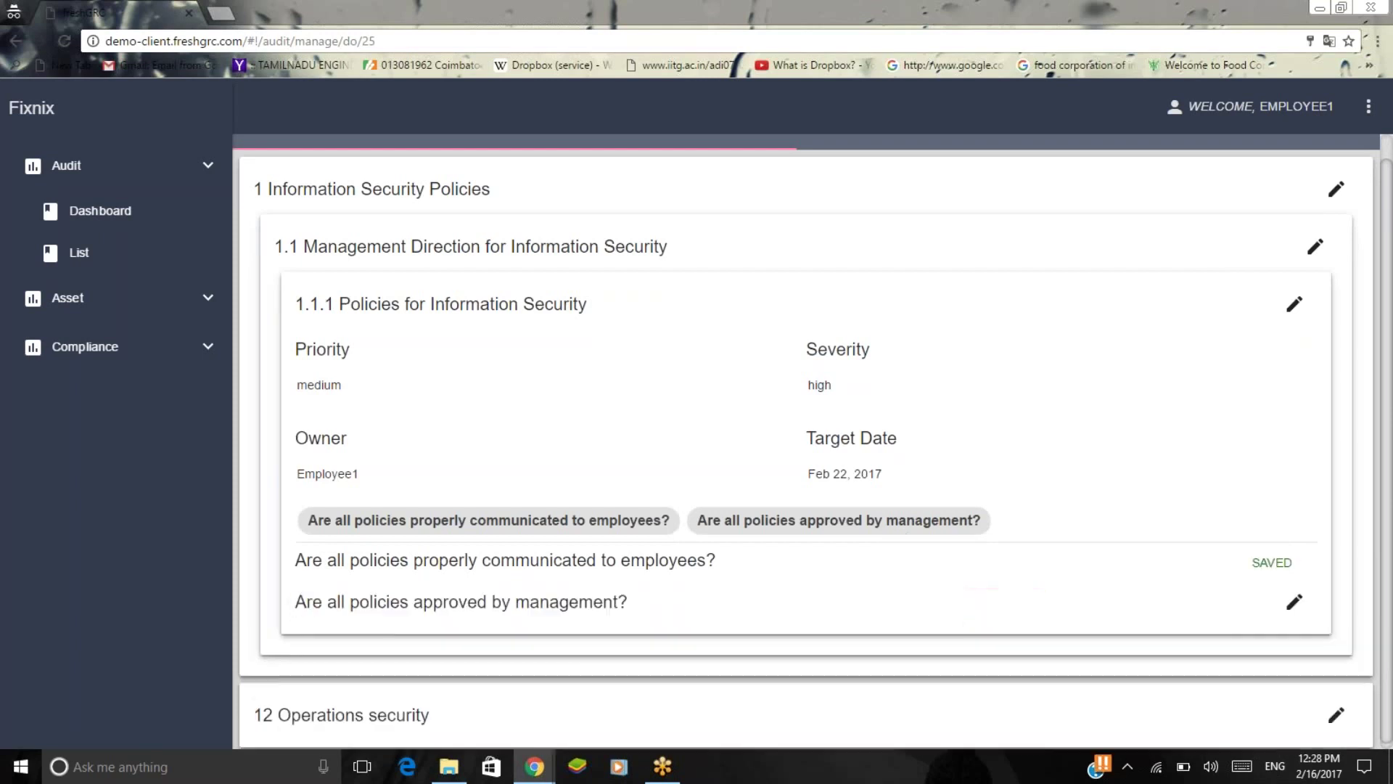
pyautogui.click(1294, 602)
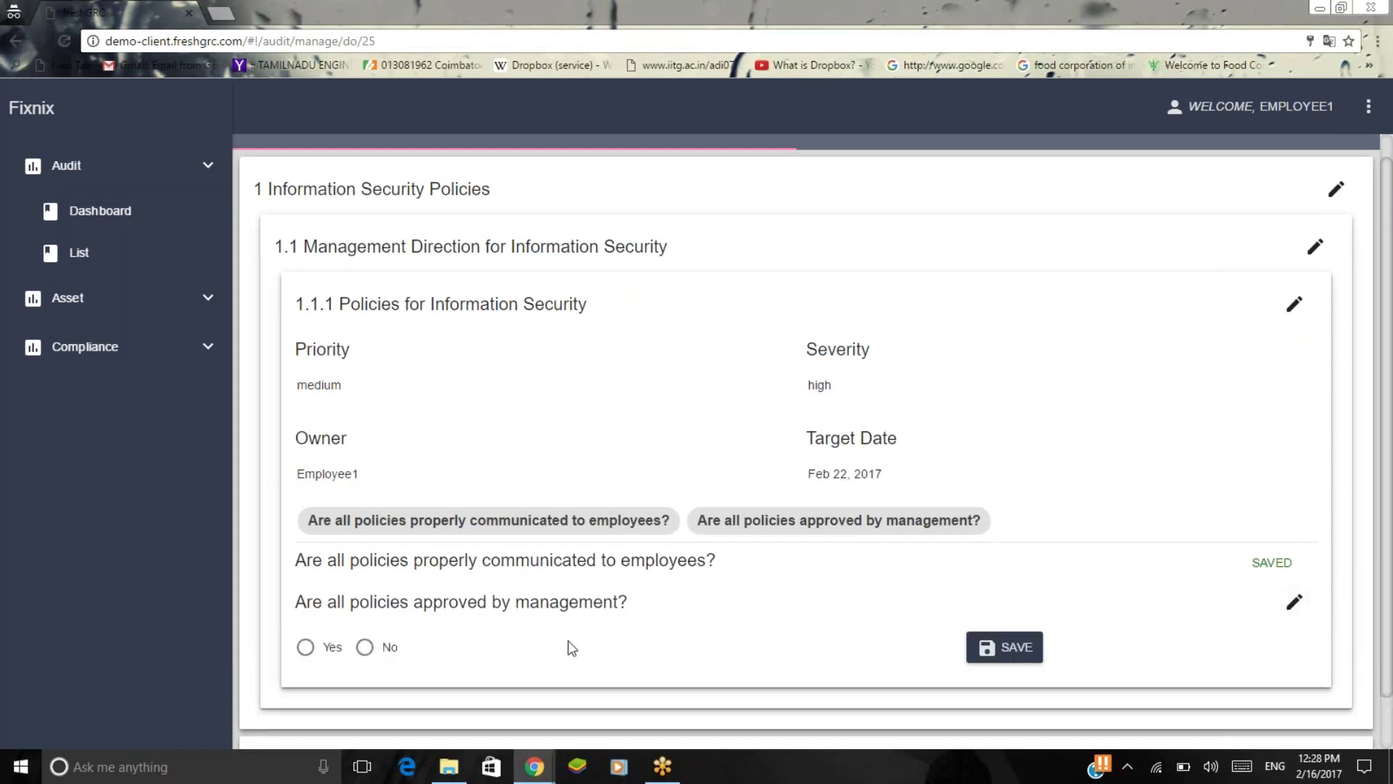
pyautogui.scroll(-1, 314, 580)
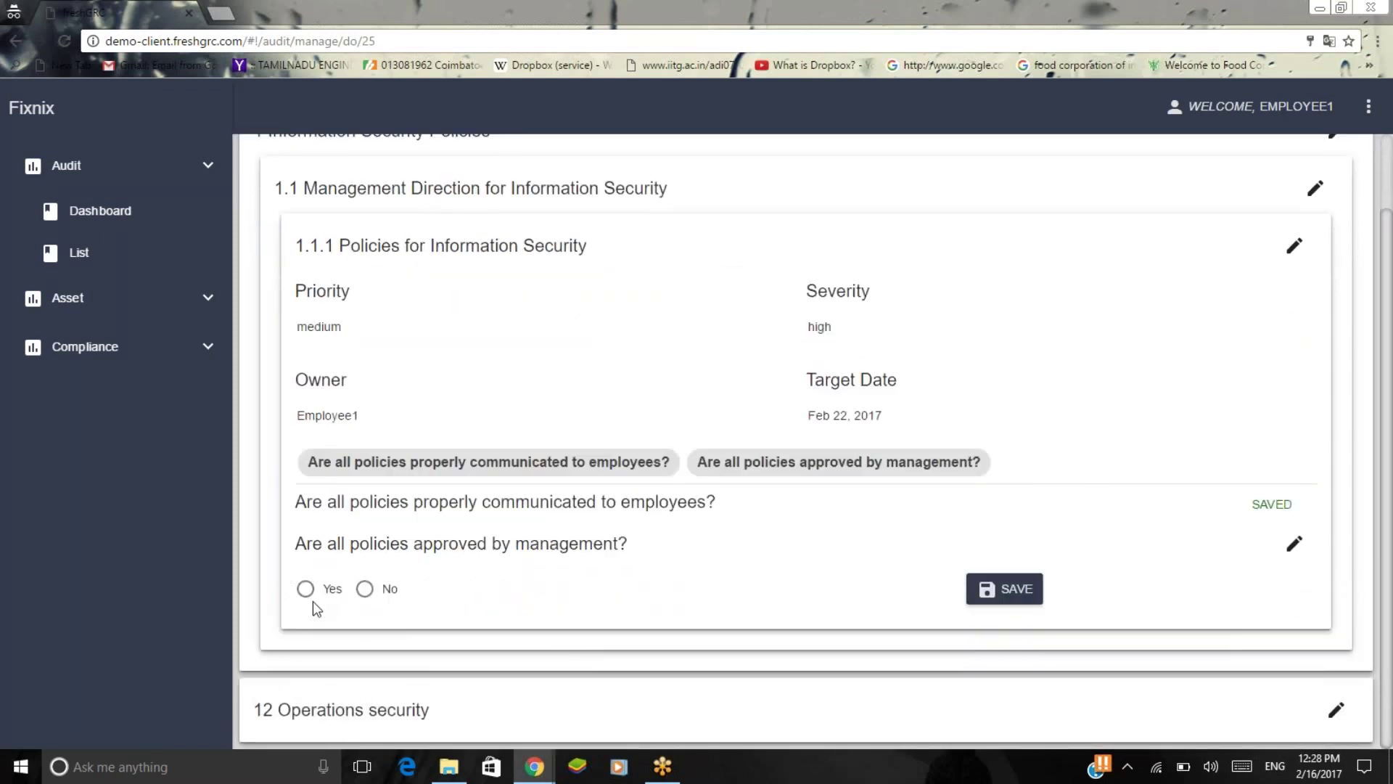
pyautogui.click(306, 589)
pyautogui.click(1006, 589)
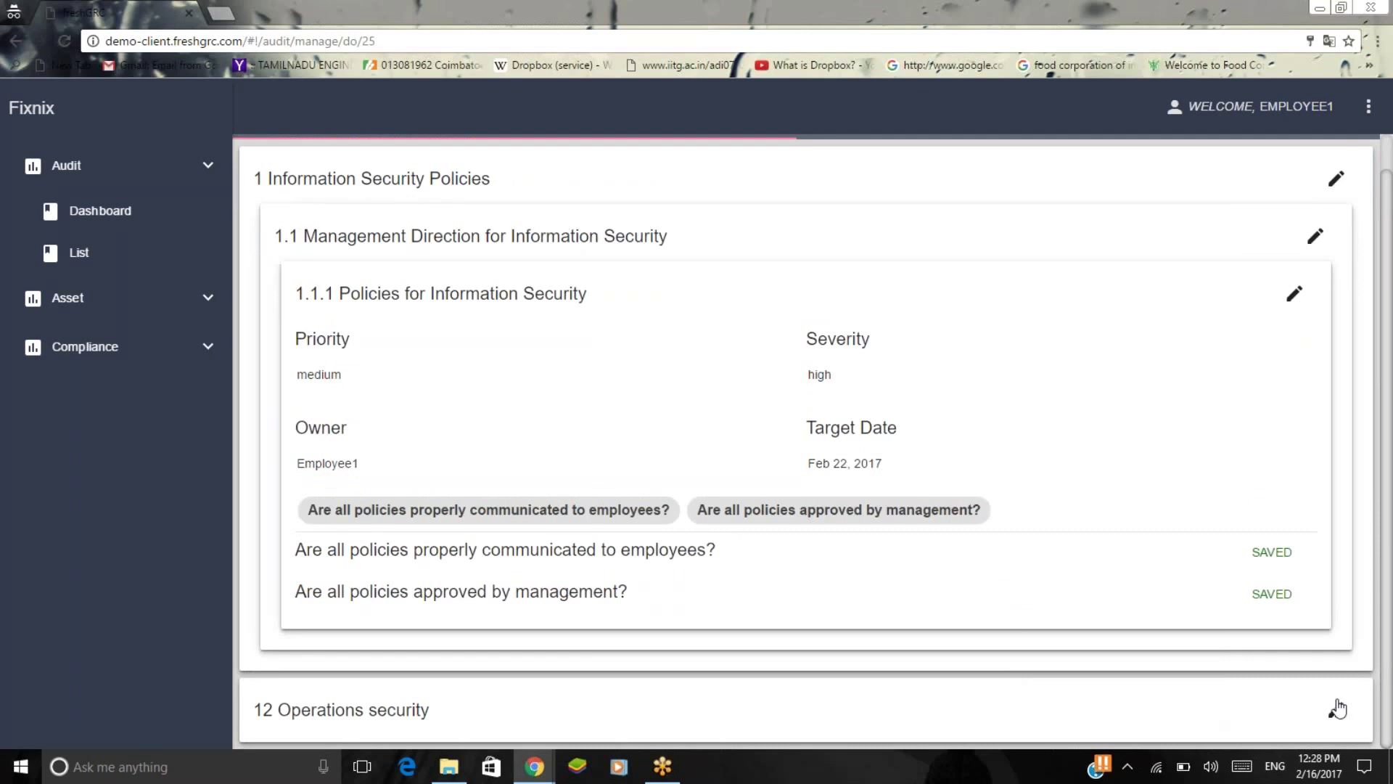
# Expand 12.3.1 Information backup and save a No answer to 'Are backups tested?'.
pyautogui.scroll(-1, 1334, 709)
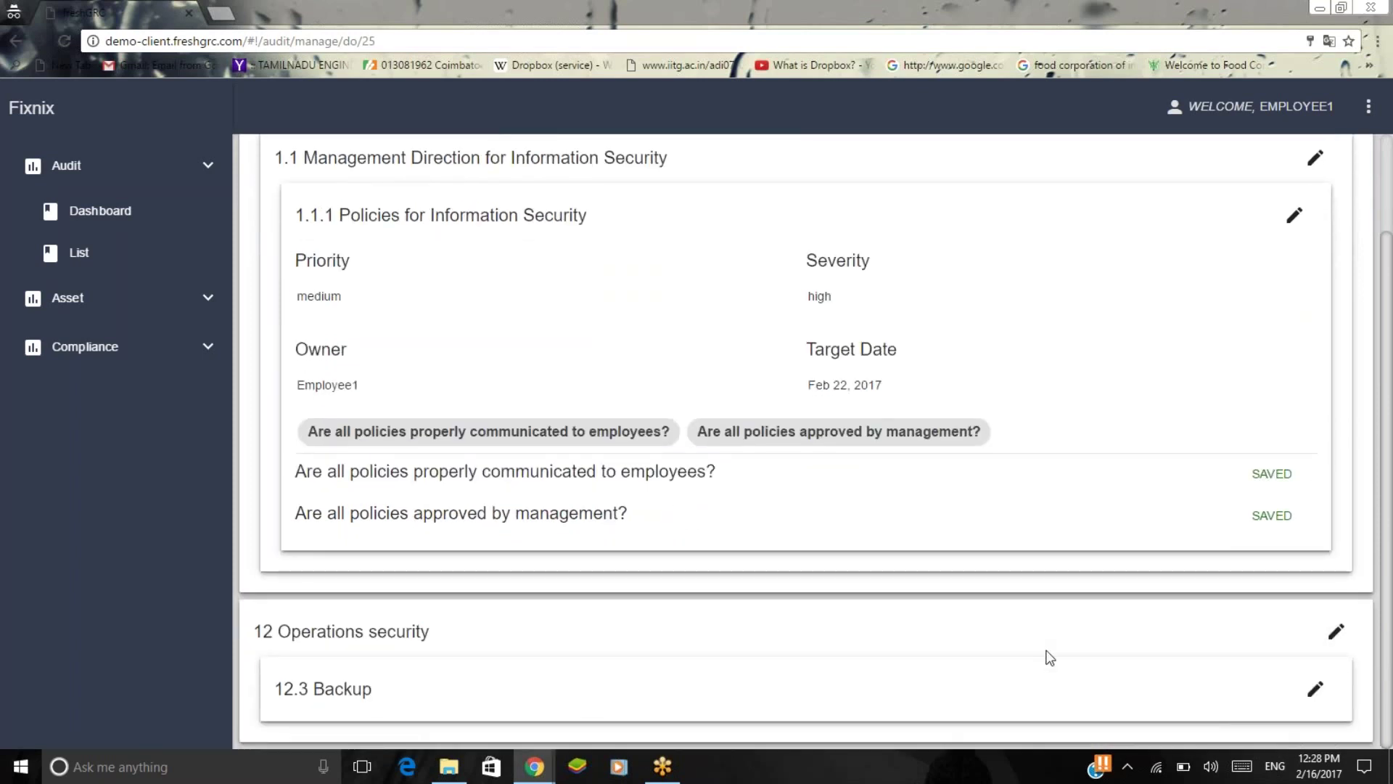
pyautogui.click(1312, 693)
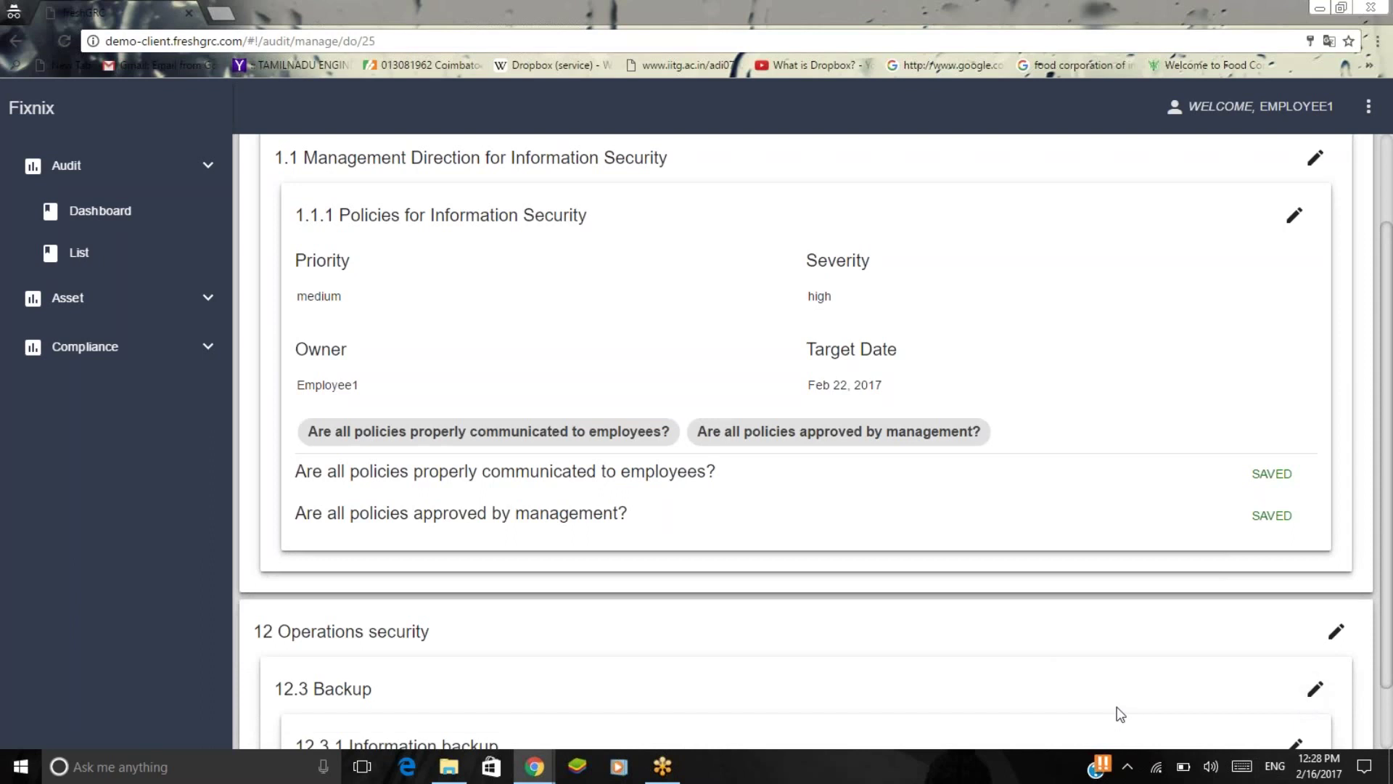
pyautogui.scroll(-1, 1205, 718)
pyautogui.click(1295, 671)
pyautogui.scroll(-4, 1297, 667)
pyautogui.click(1295, 631)
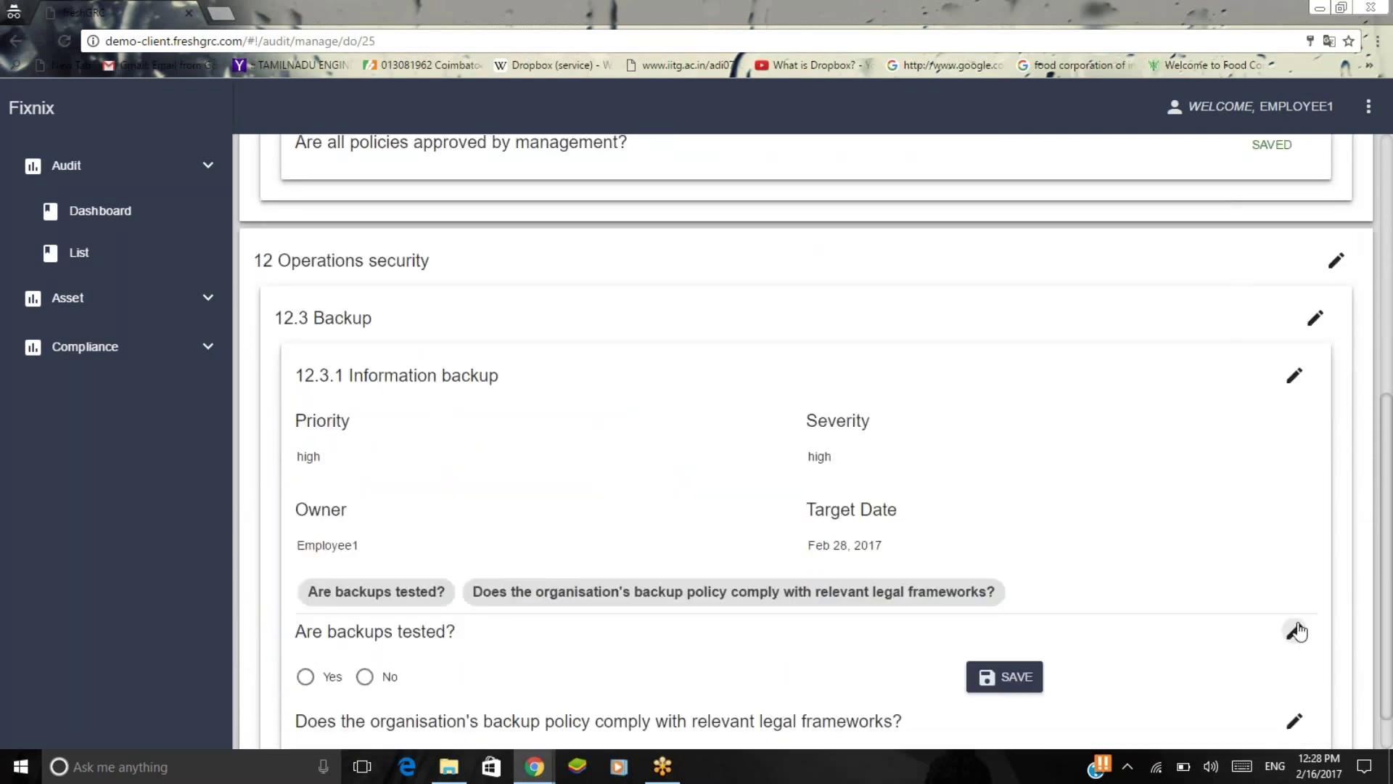
pyautogui.click(365, 676)
pyautogui.click(1001, 677)
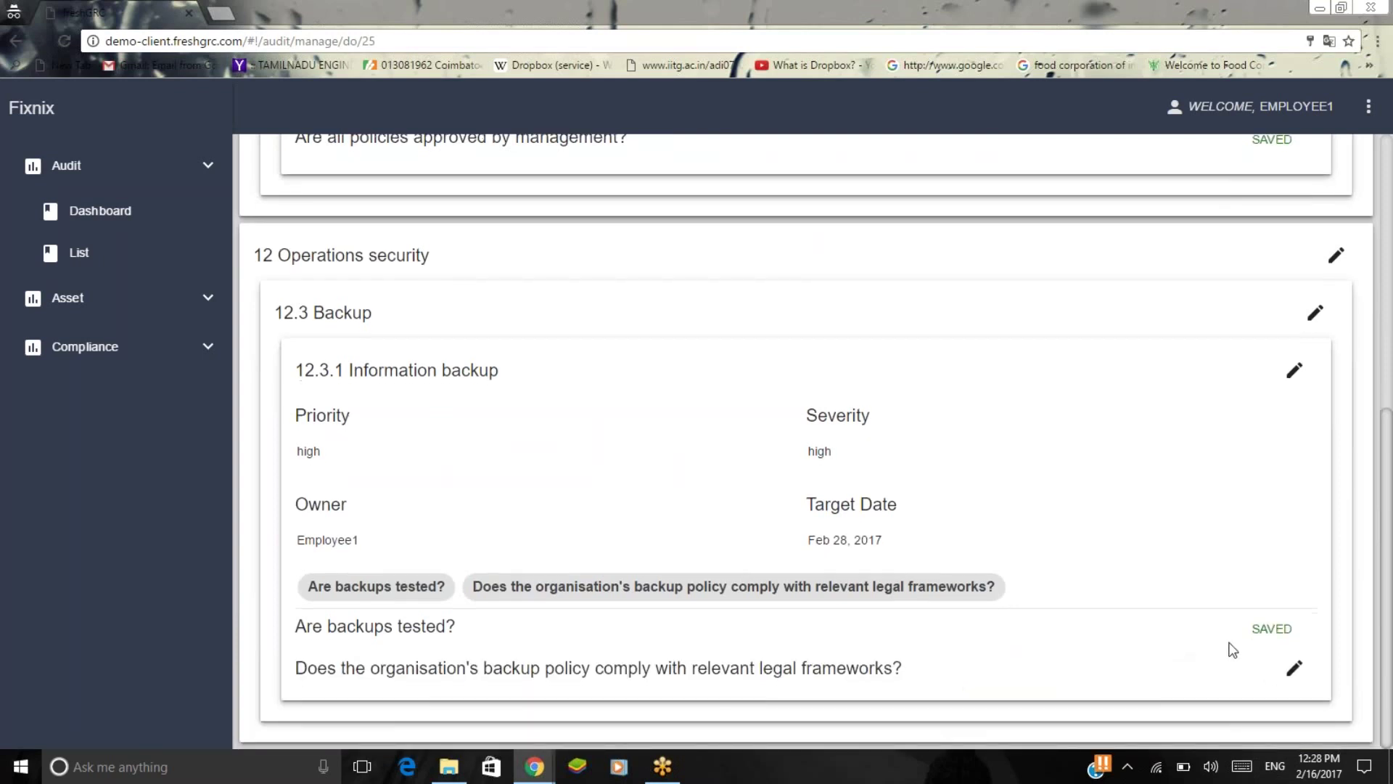
# Save a No answer to the legal frameworks backup question.
pyautogui.click(1310, 674)
pyautogui.scroll(-1, 1311, 674)
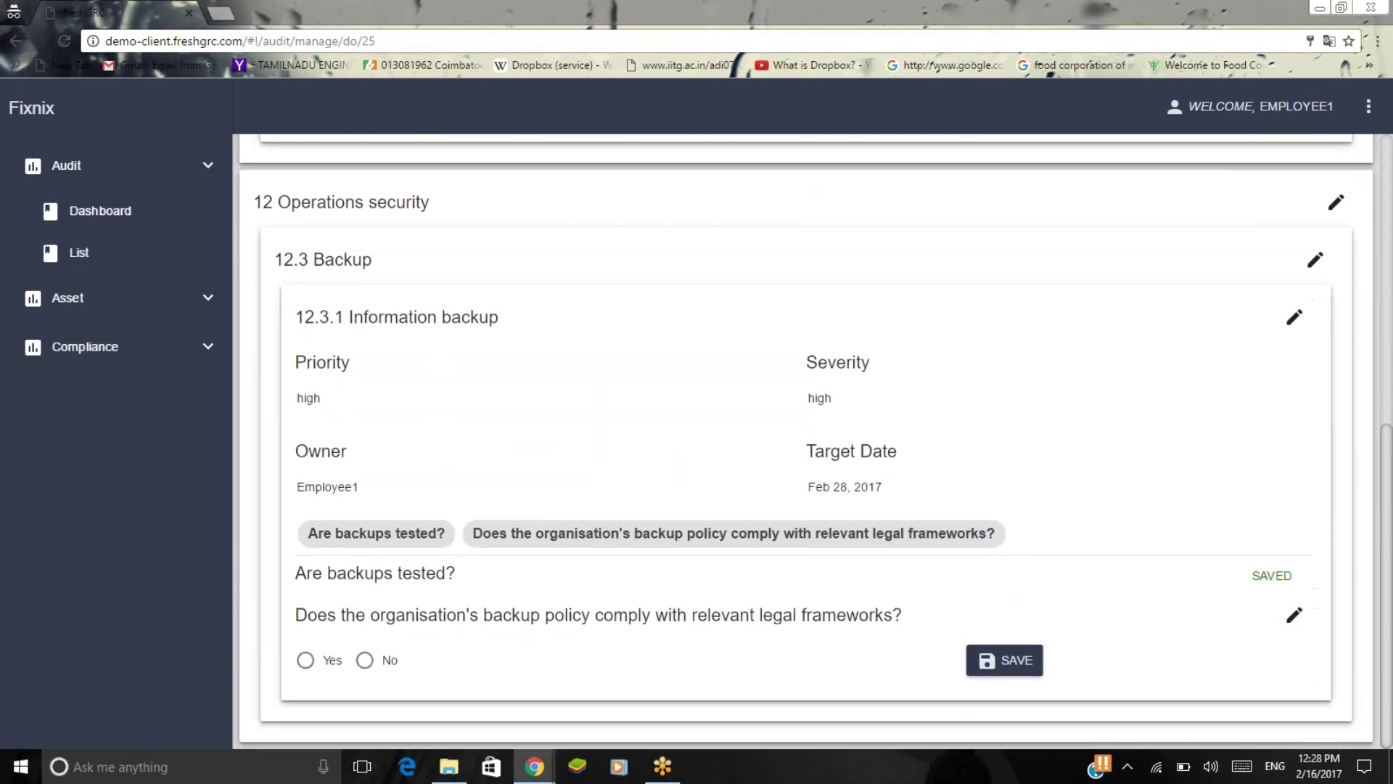
pyautogui.click(364, 663)
pyautogui.click(1004, 659)
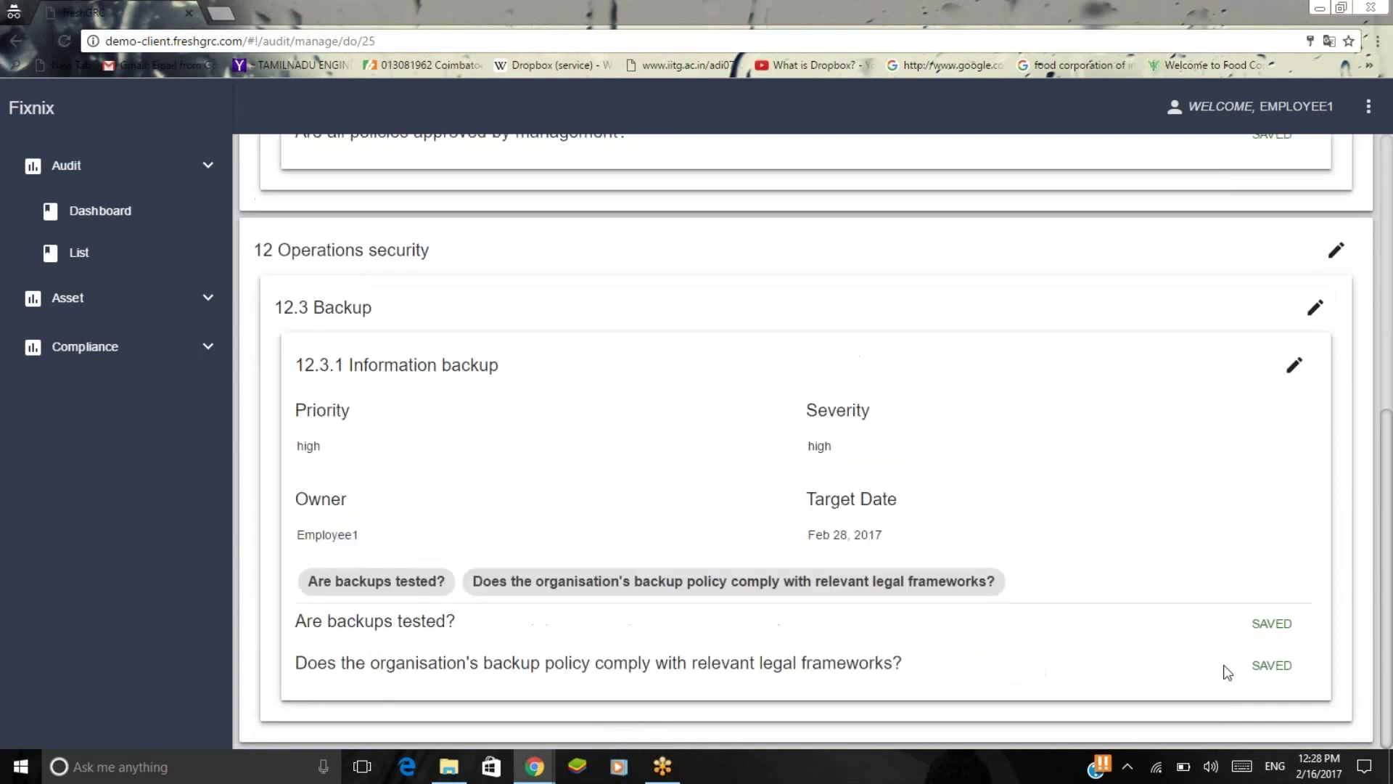
pyautogui.scroll(6, 1105, 541)
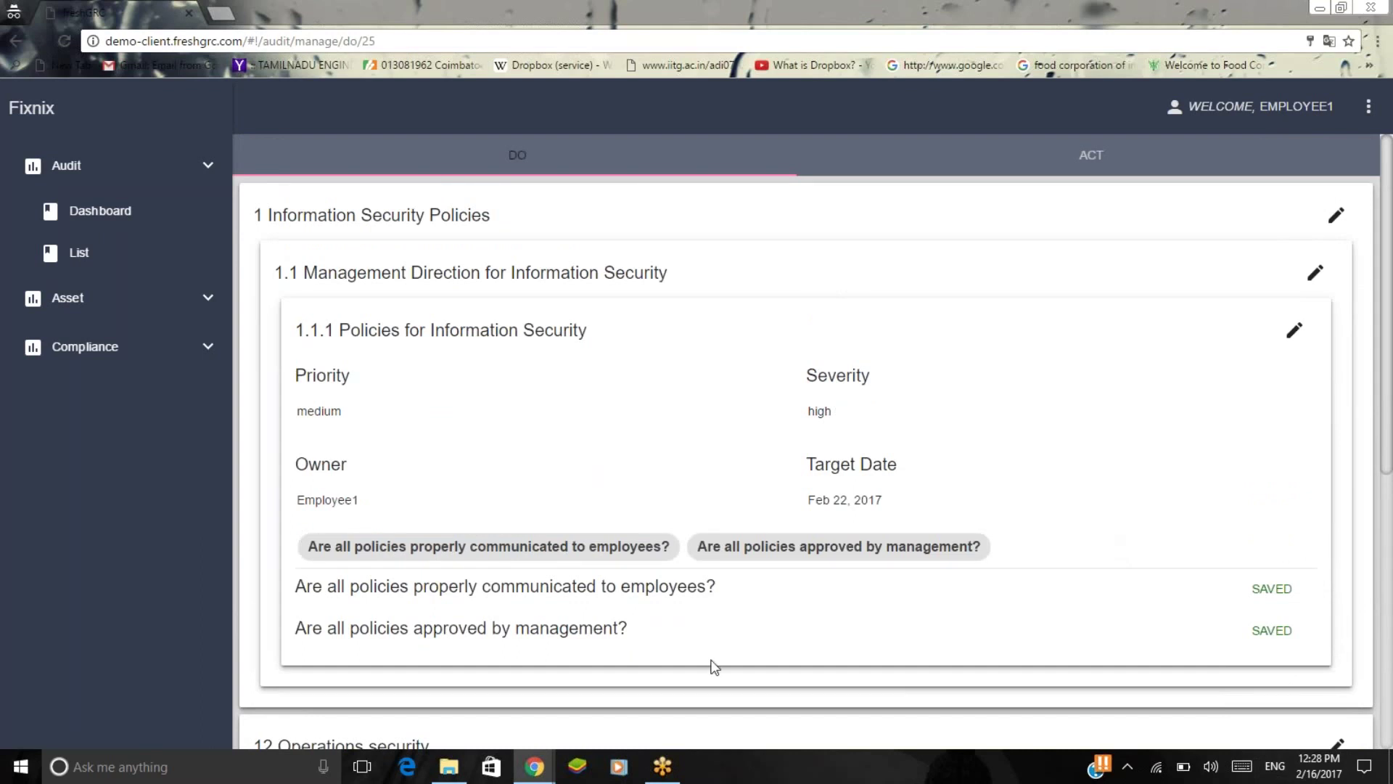
# In the reviewer's freshGRC window, open CHECK and expand 1 > 1.1 > 1.1.1 Policies for Information Security.
pyautogui.moveTo(524, 778)
pyautogui.click(443, 658)
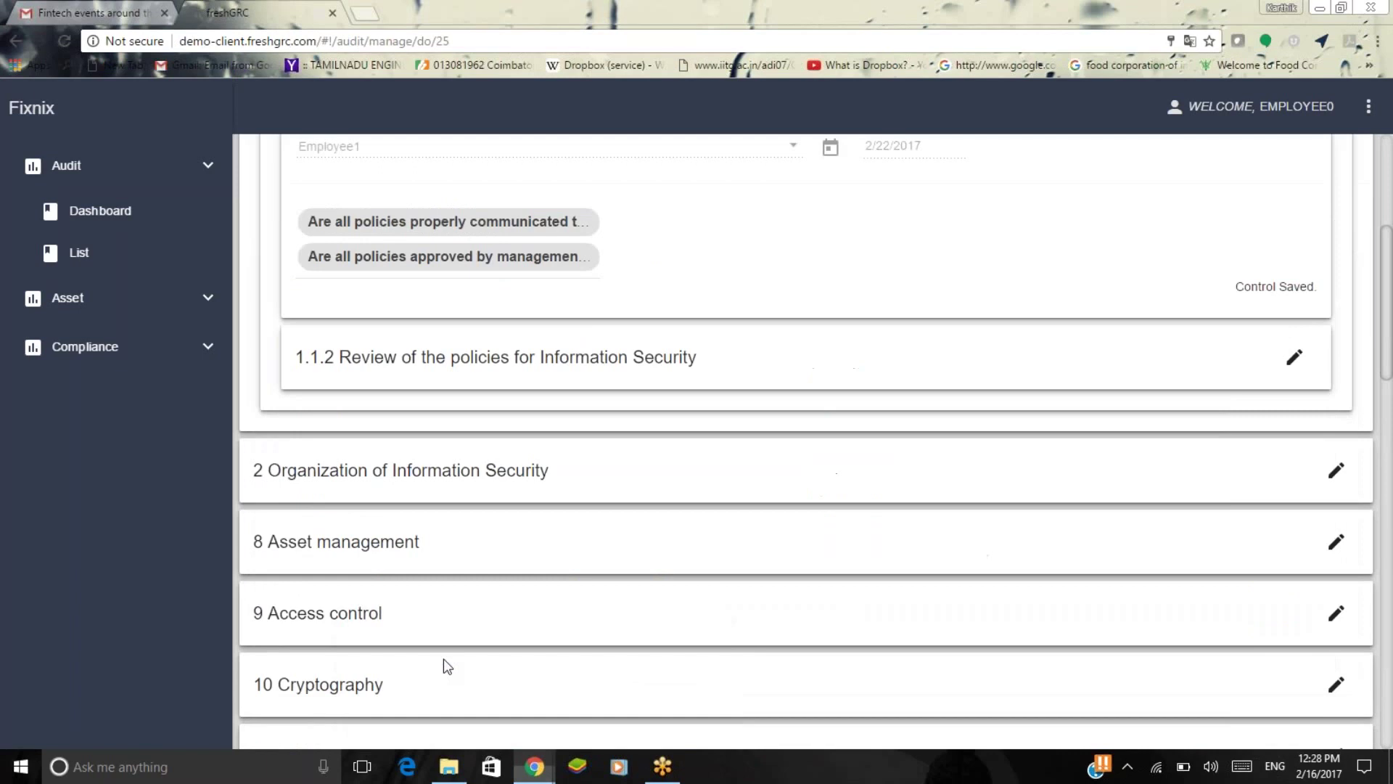
pyautogui.scroll(5, 430, 337)
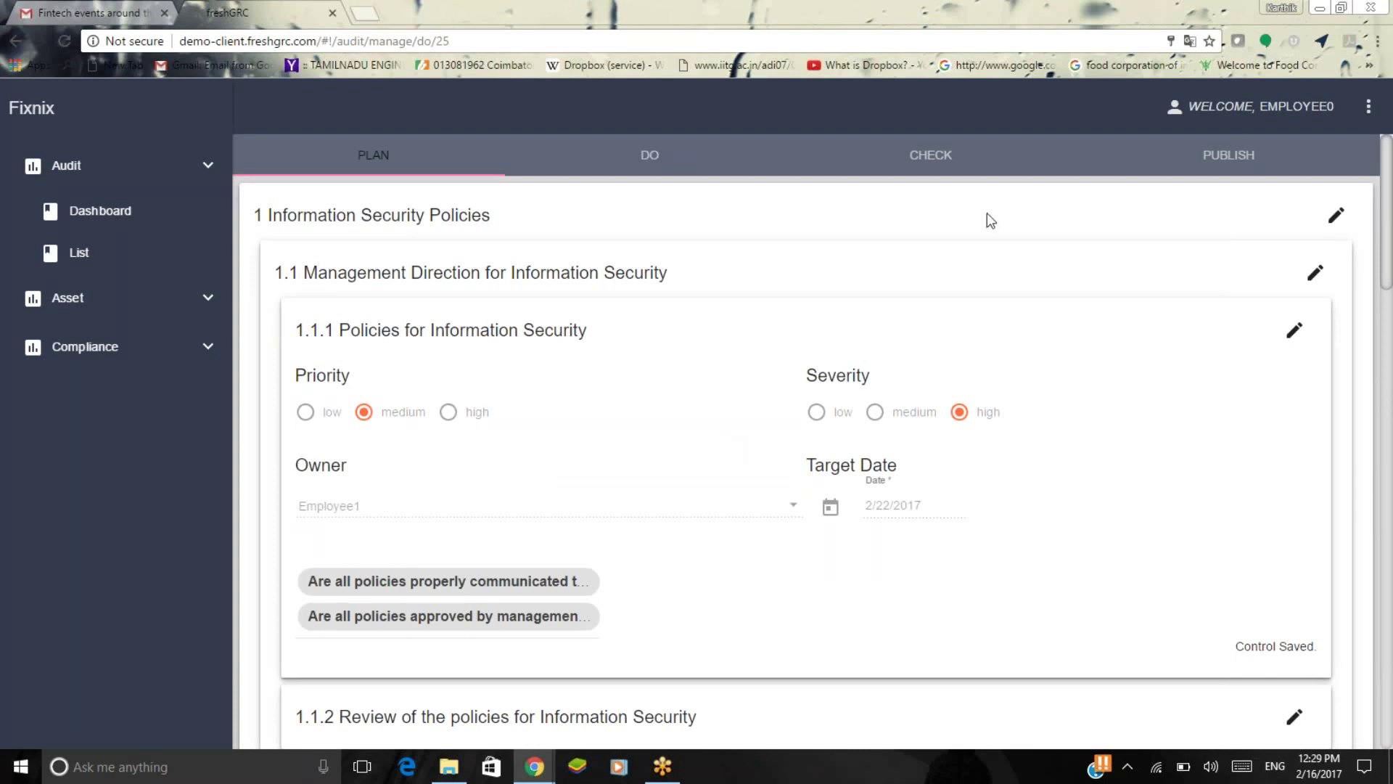
pyautogui.click(934, 156)
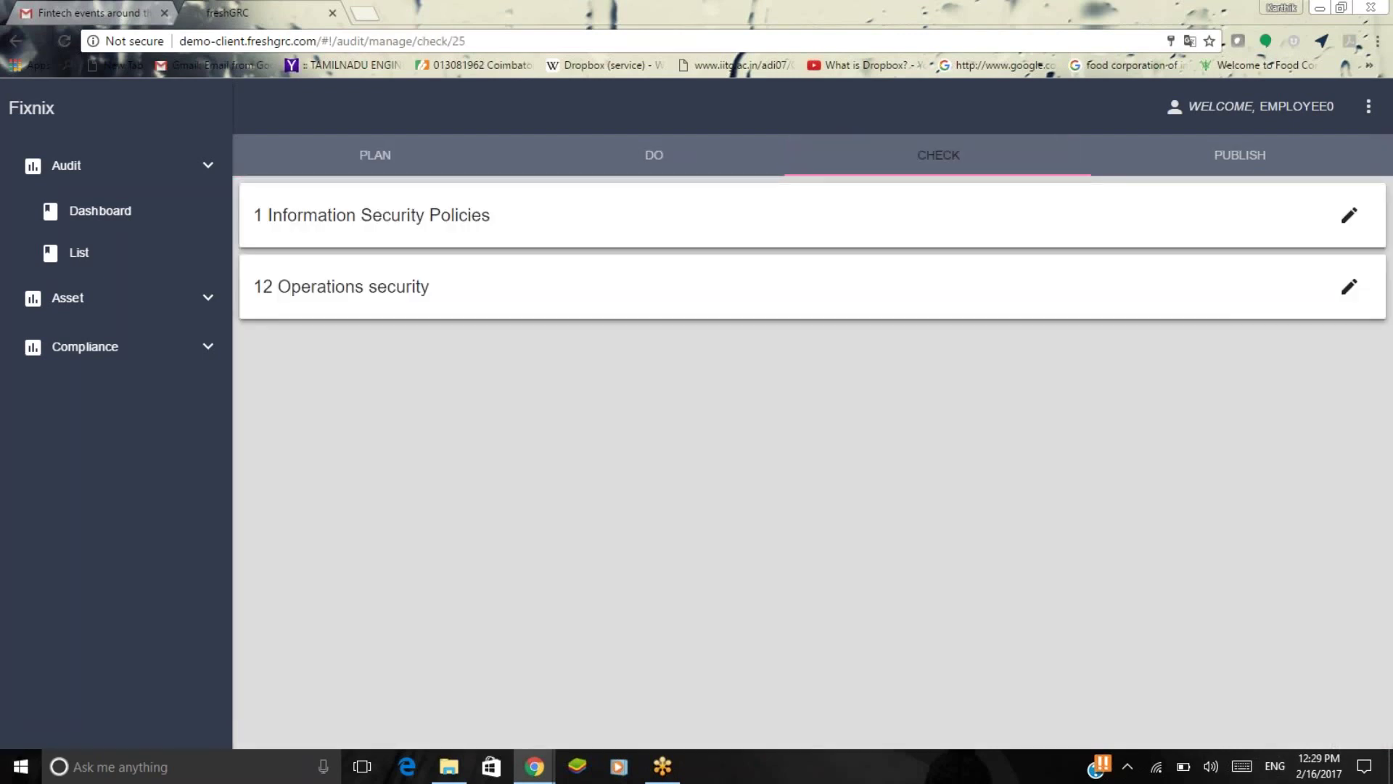
pyautogui.click(1296, 216)
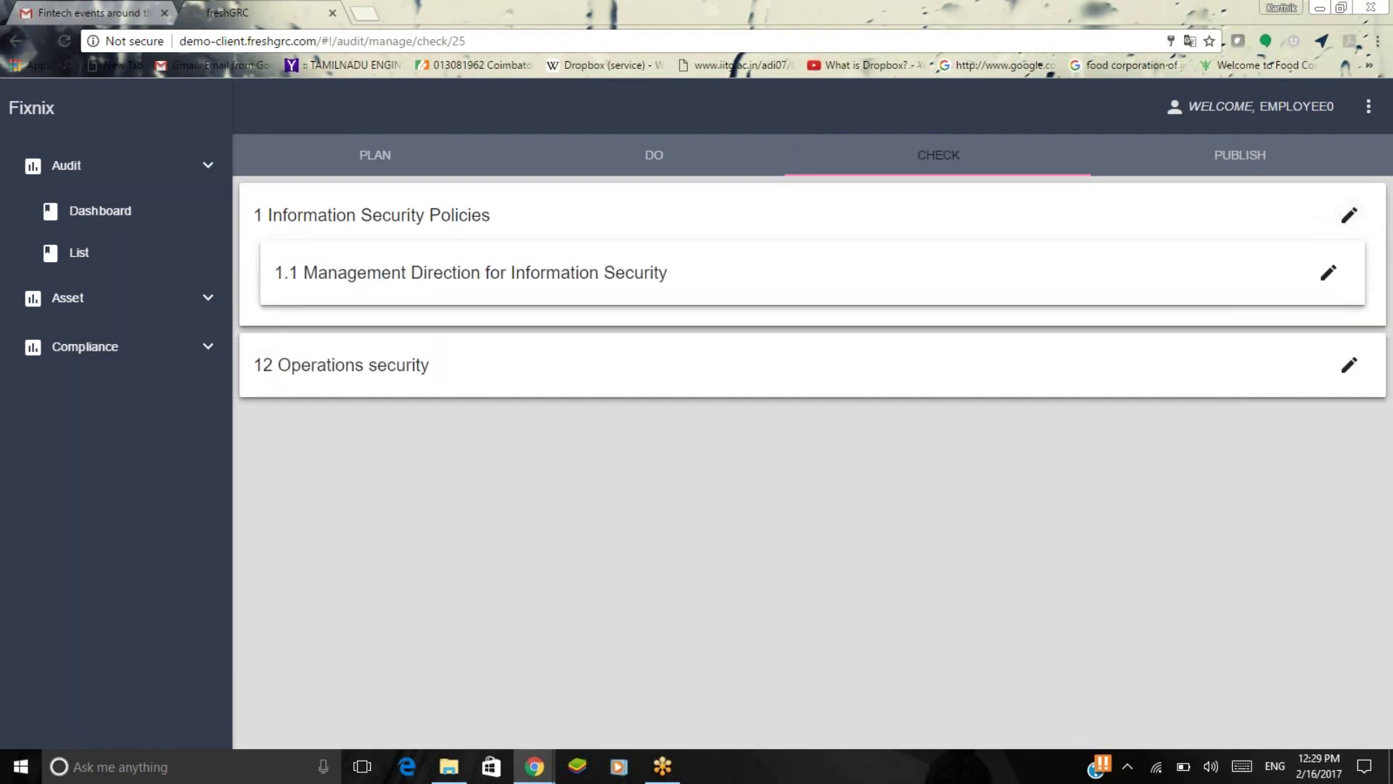
pyautogui.click(1328, 272)
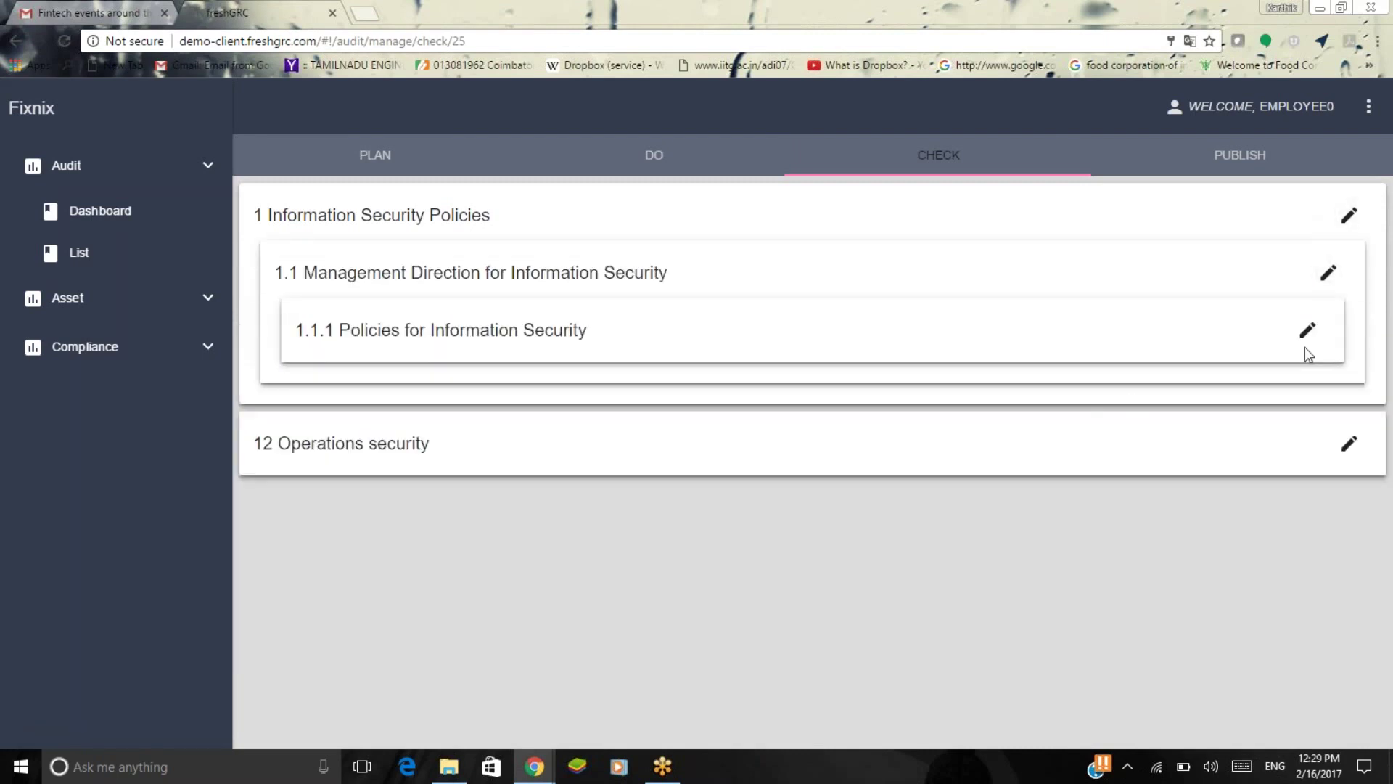
pyautogui.click(1305, 339)
# Accept both 1.1.1 questions with comments 'Satisfied' and 'Done'.
pyautogui.scroll(-2, 754, 322)
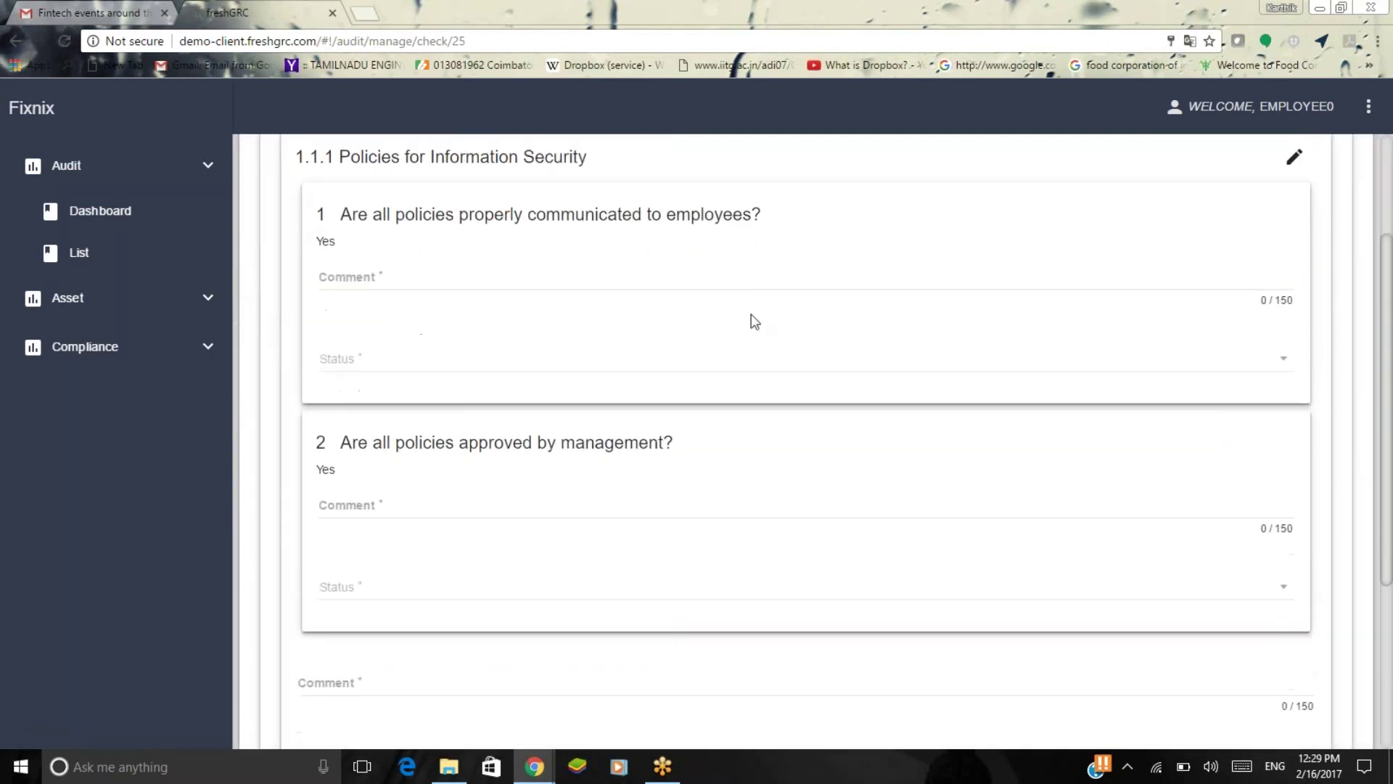
pyautogui.click(730, 286)
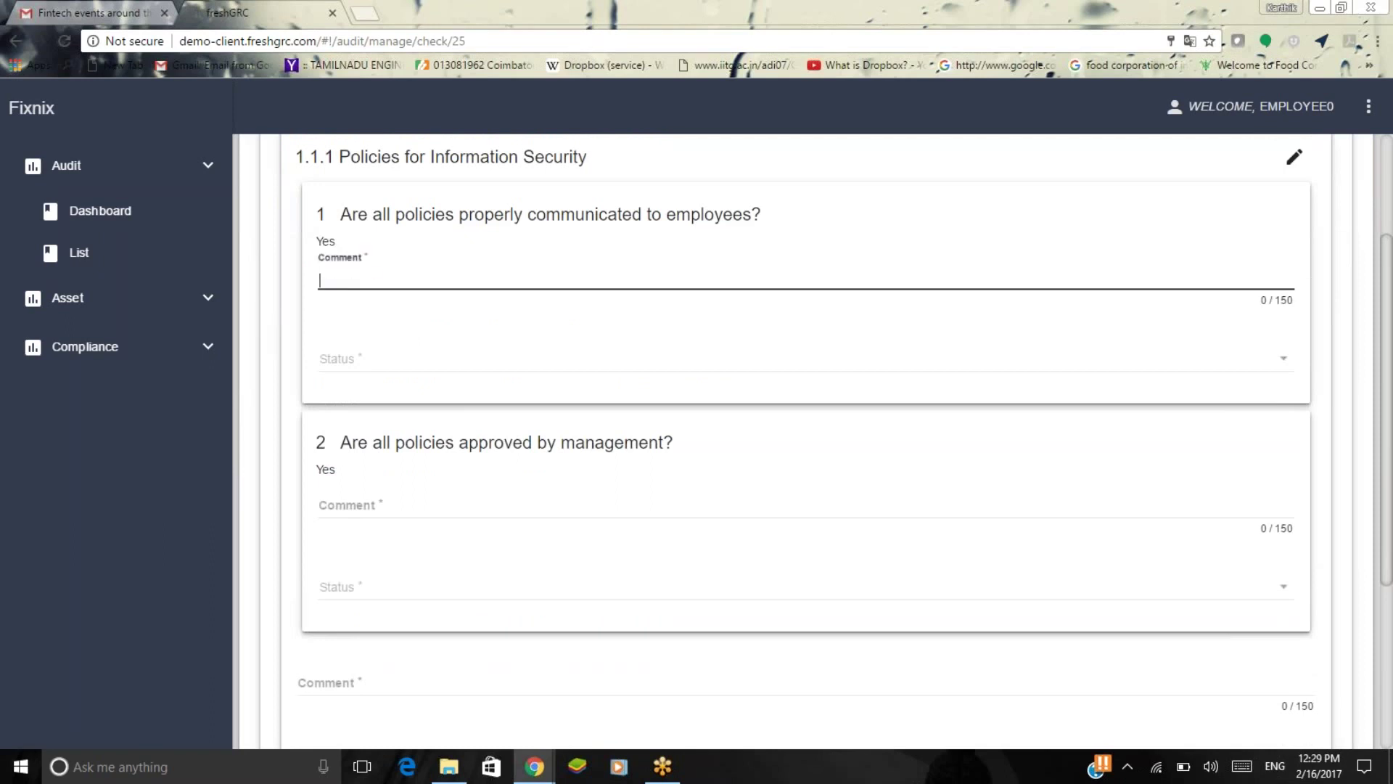
pyautogui.write('SAtisfied')
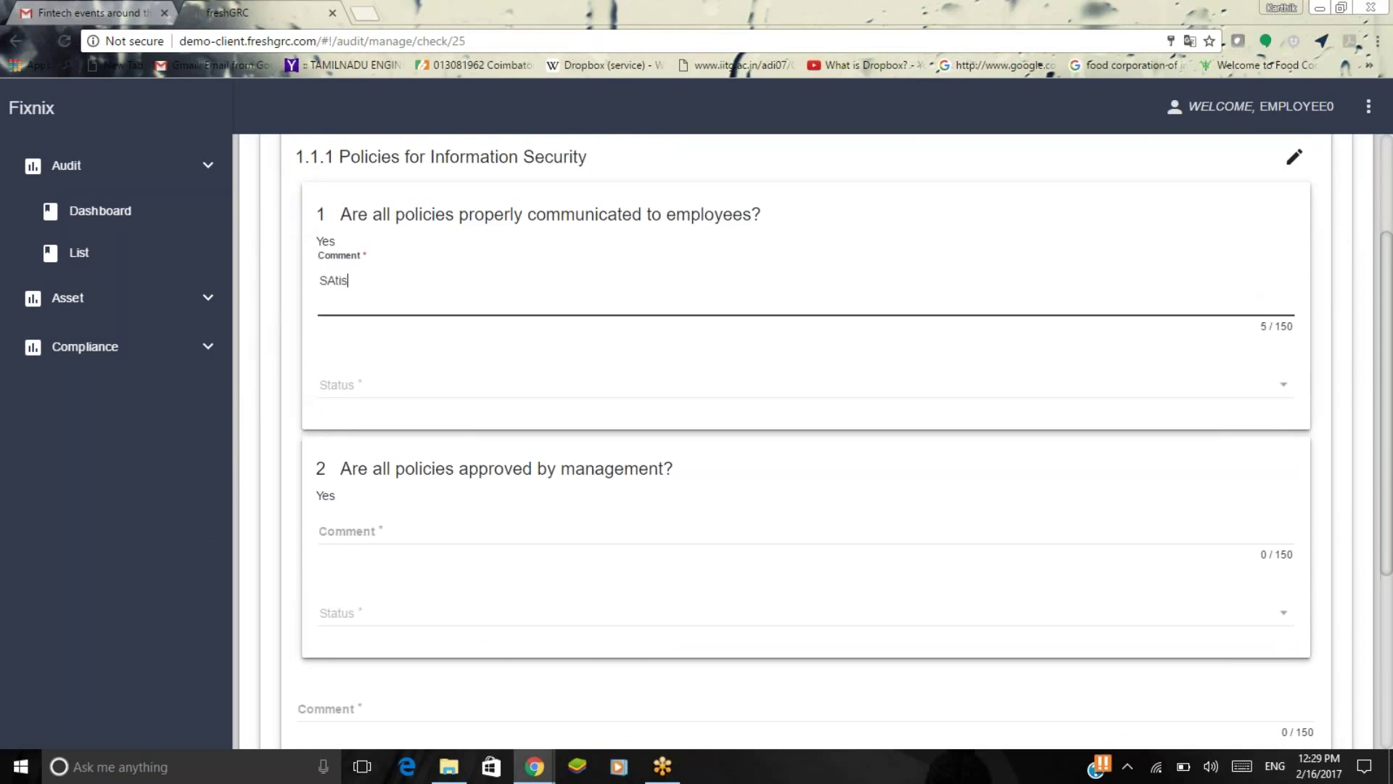
pyautogui.press('BackSpace')
pyautogui.press('BackSpace')
pyautogui.press('BackSpace')
pyautogui.press('BackSpace')
pyautogui.press('BackSpace')
pyautogui.press('BackSpace')
pyautogui.press('BackSpace')
pyautogui.press('BackSpace')
pyautogui.press('BackSpace')
pyautogui.write('atisfied')
pyautogui.click(716, 388)
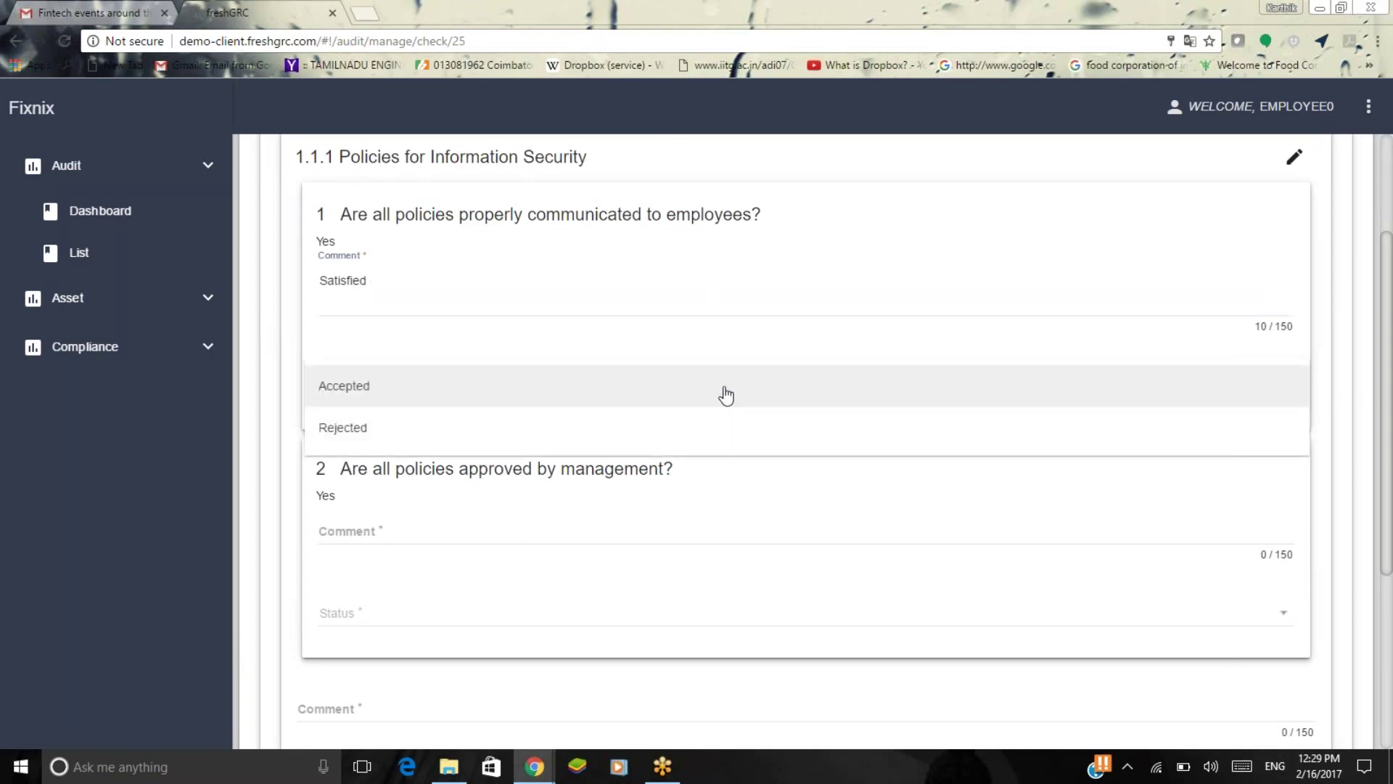
pyautogui.click(725, 396)
pyautogui.scroll(-2, 784, 522)
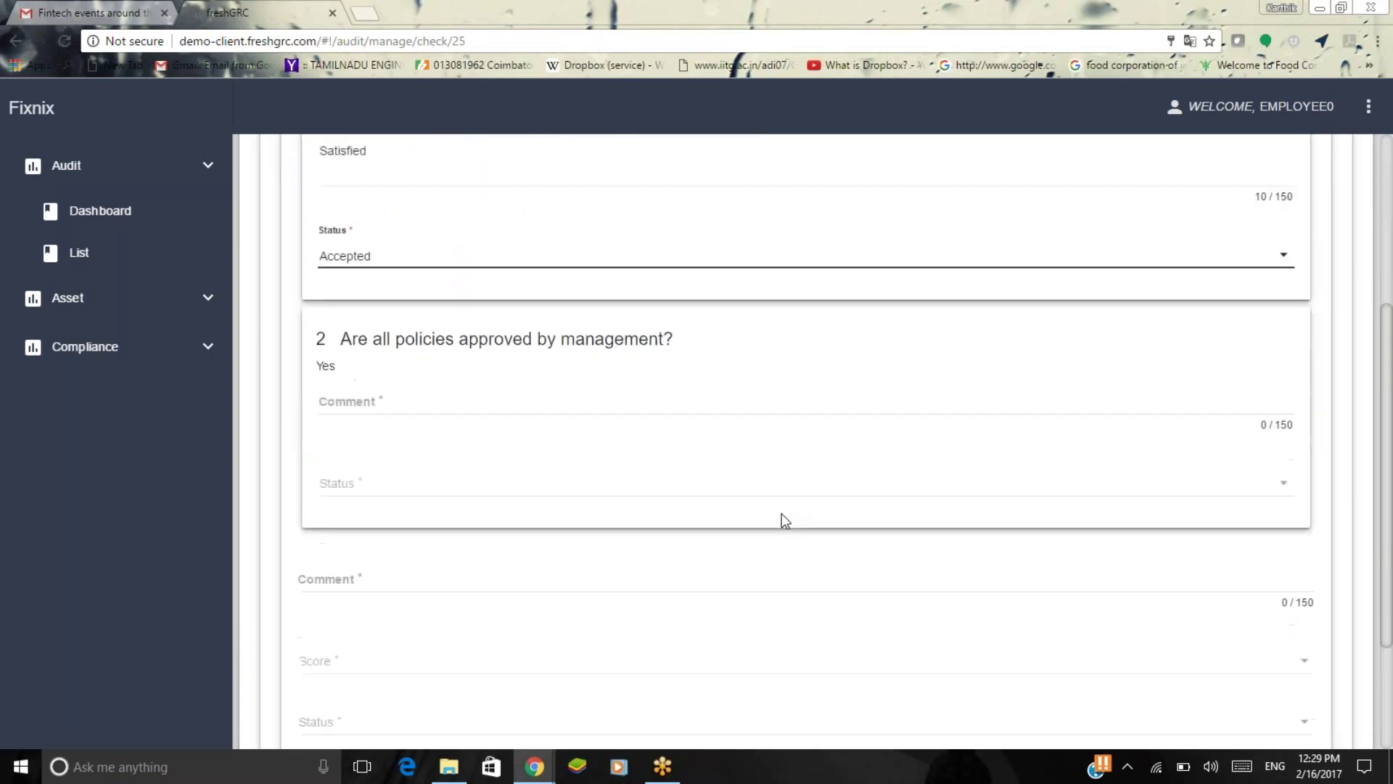
pyautogui.click(731, 405)
pyautogui.write('Done')
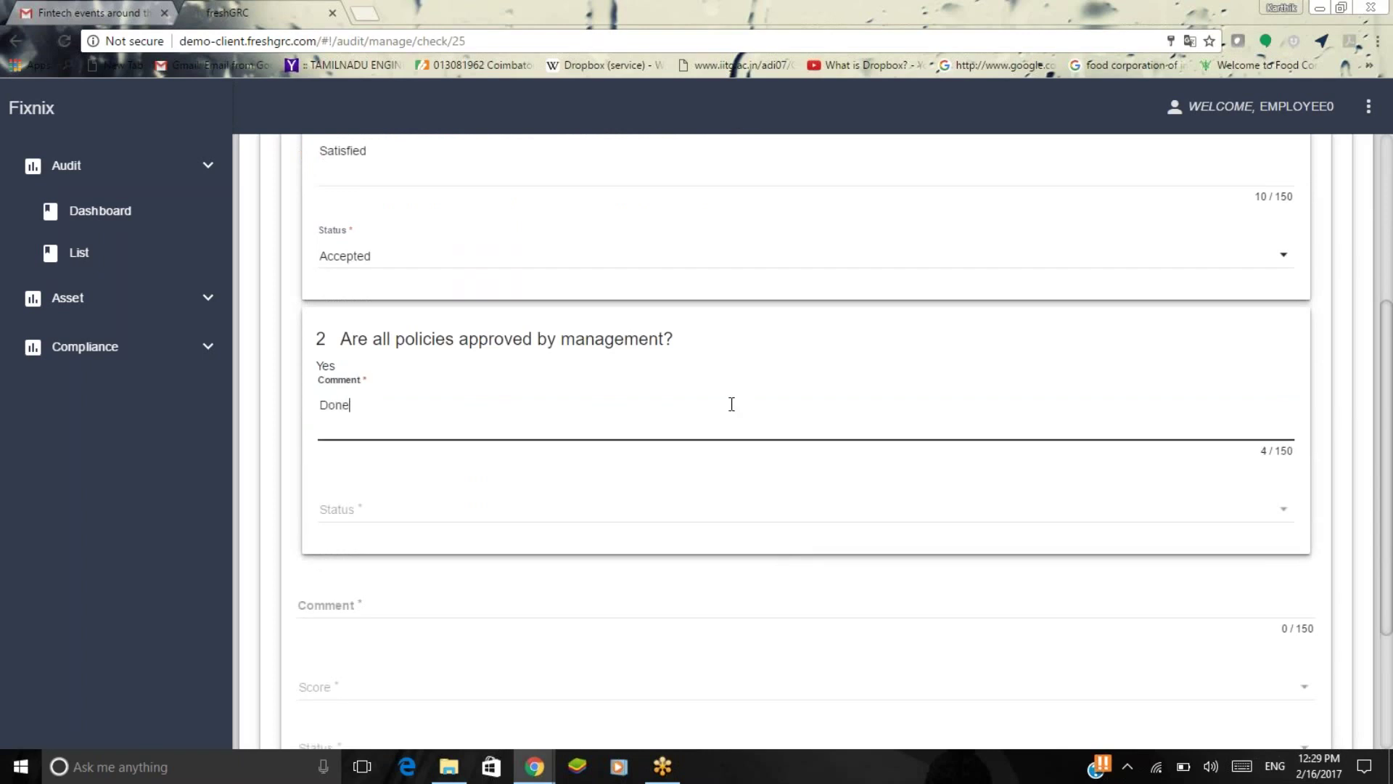
pyautogui.click(728, 512)
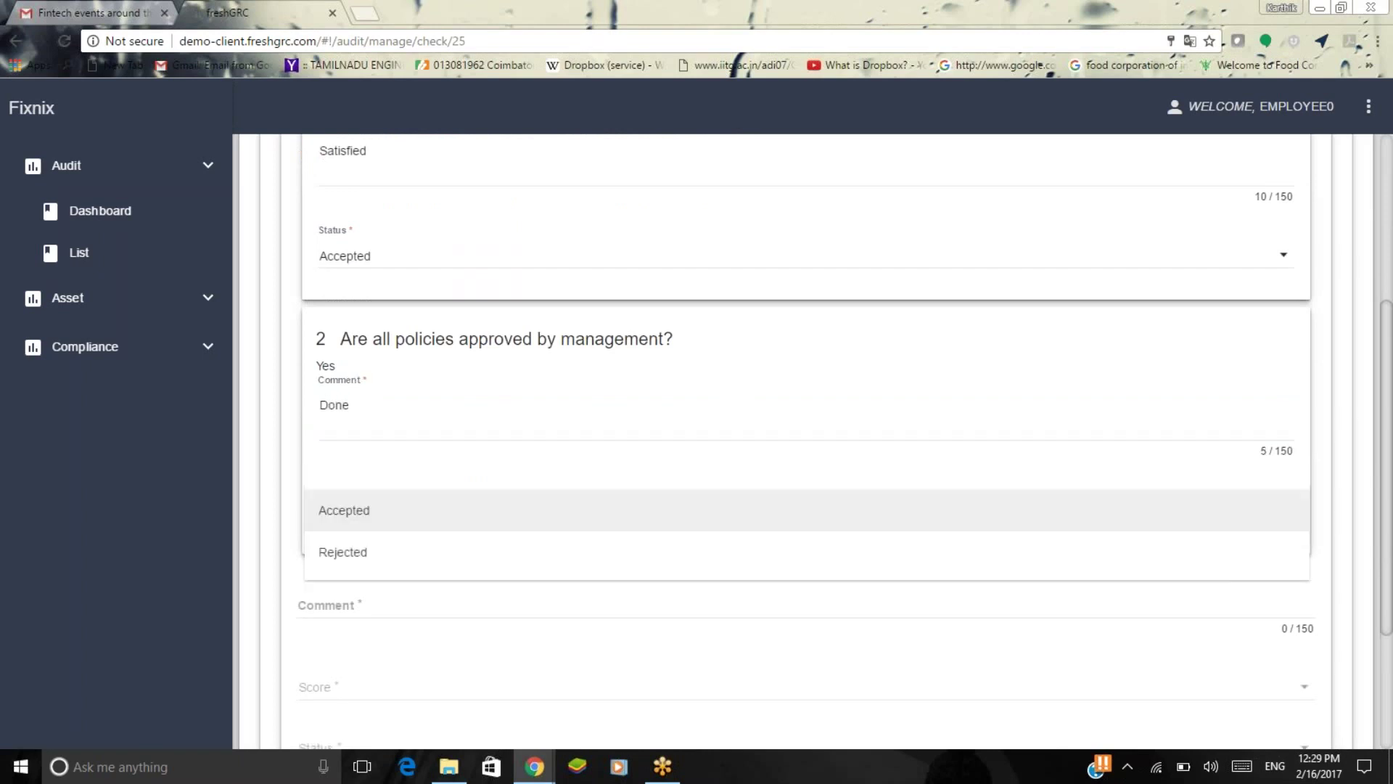
pyautogui.click(727, 511)
# Enter the overall comment 'The task is accomplished', fixing the misspelling.
pyautogui.click(728, 604)
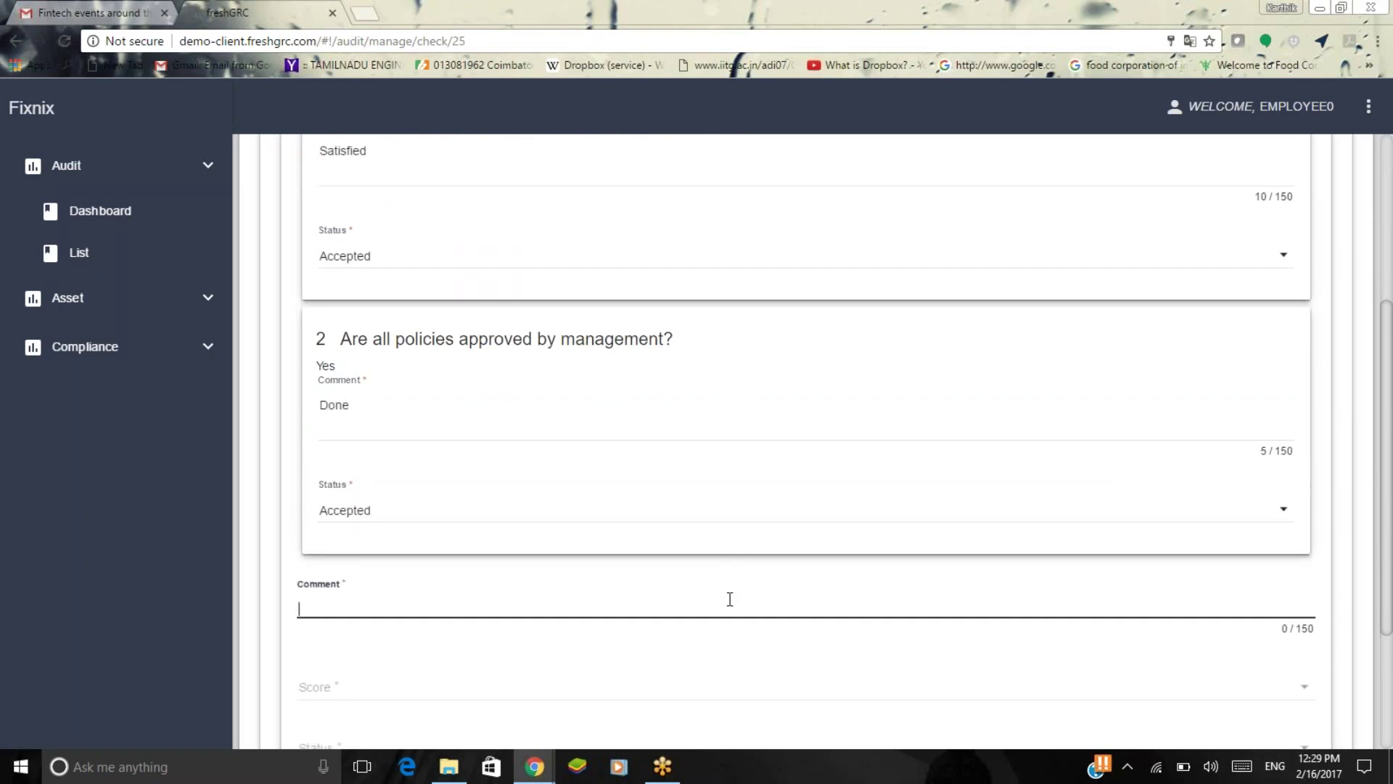
pyautogui.scroll(-2, 730, 598)
pyautogui.scroll(-1, 730, 598)
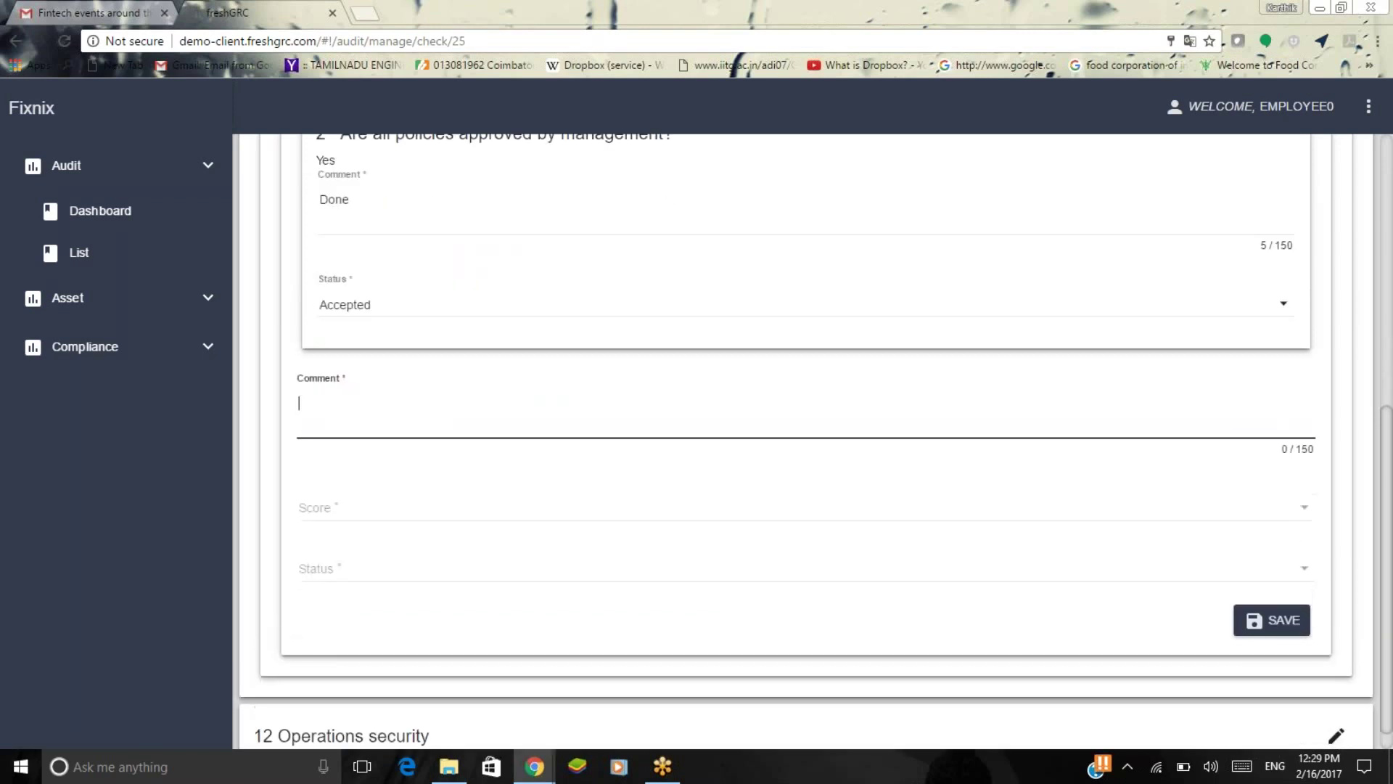
pyautogui.write('The ')
pyautogui.write('task are ')
pyautogui.write('ac')
pyautogui.press('BackSpace')
pyautogui.press('BackSpace')
pyautogui.press('BackSpace')
pyautogui.press('BackSpace')
pyautogui.press('BackSpace')
pyautogui.press('BackSpace')
pyautogui.write('is accompliashed')
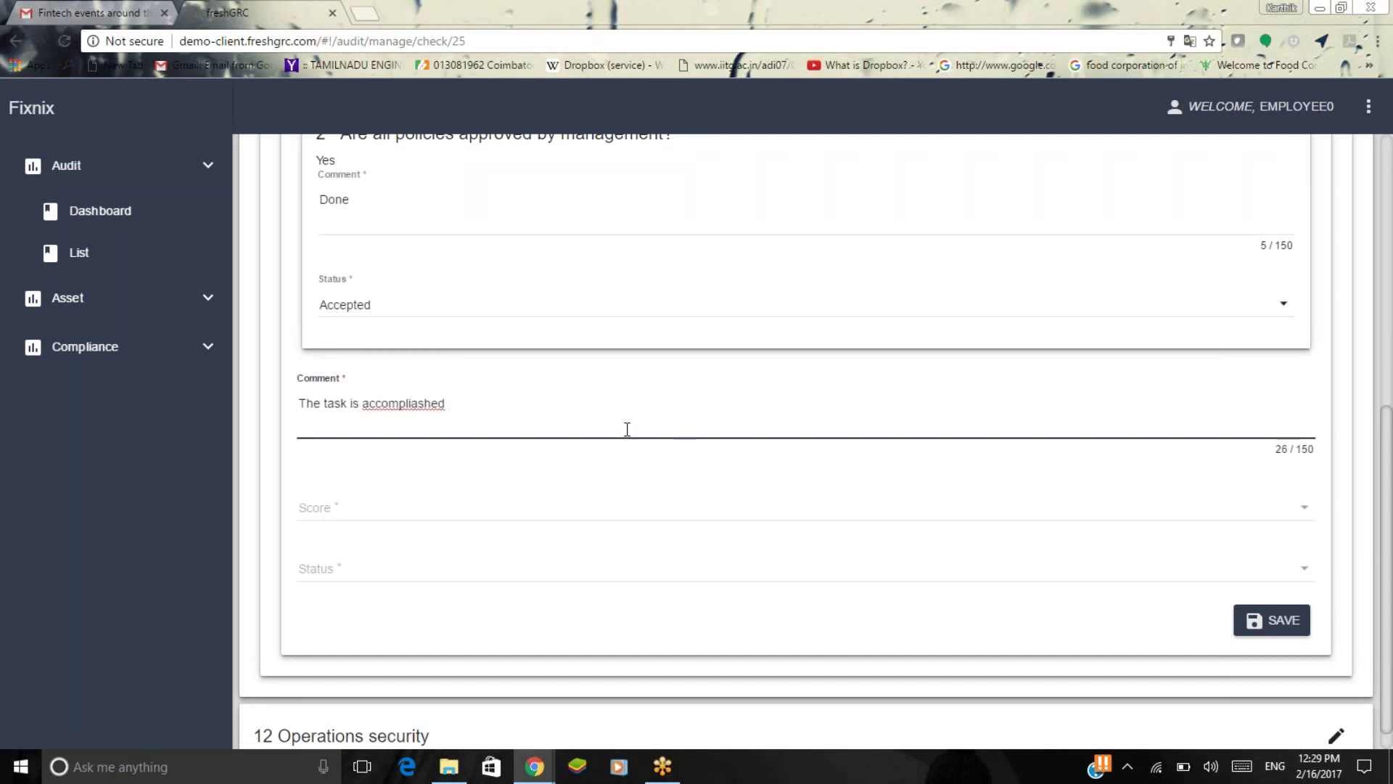
pyautogui.rightClick(407, 404)
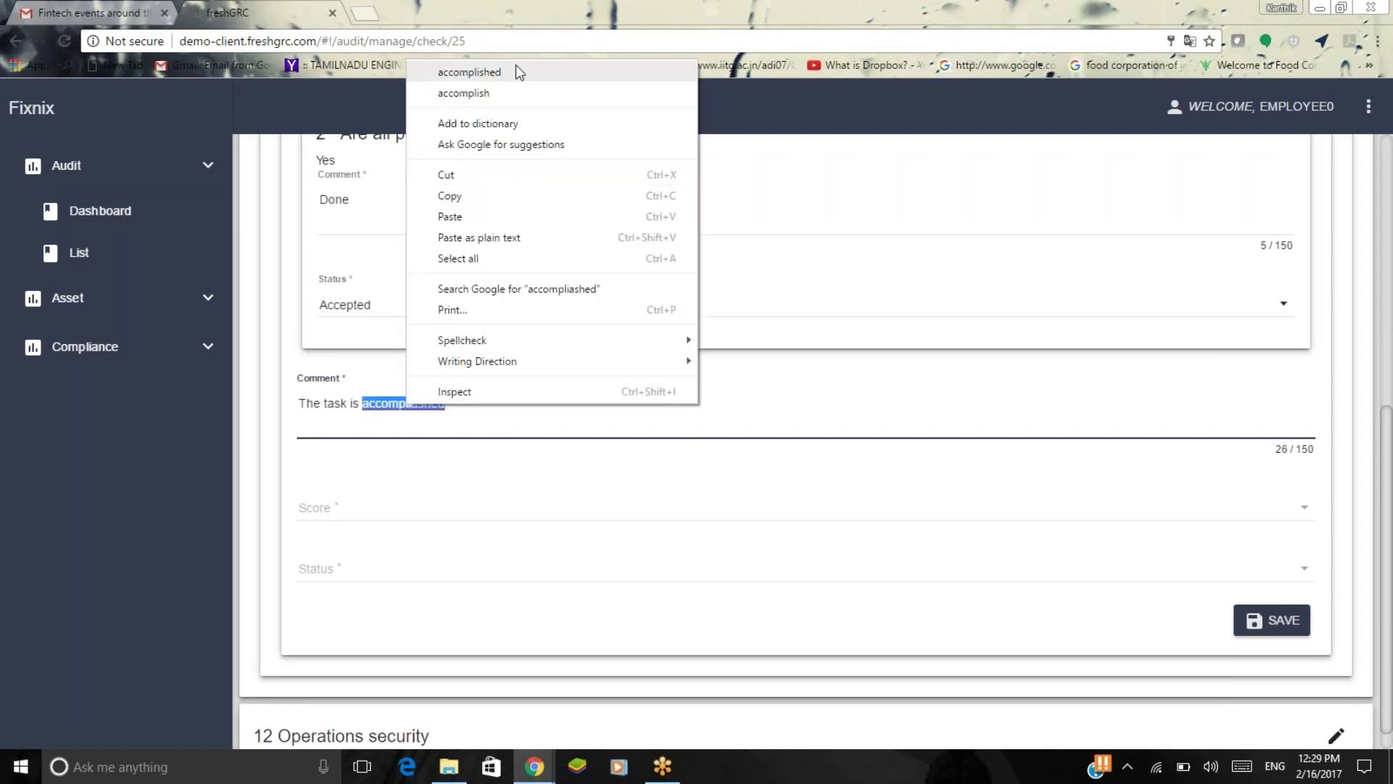
pyautogui.click(469, 72)
# Give the 1.1.1 review score 4 and status Accepted, and save it.
pyautogui.scroll(-1, 813, 435)
pyautogui.press('Tab')
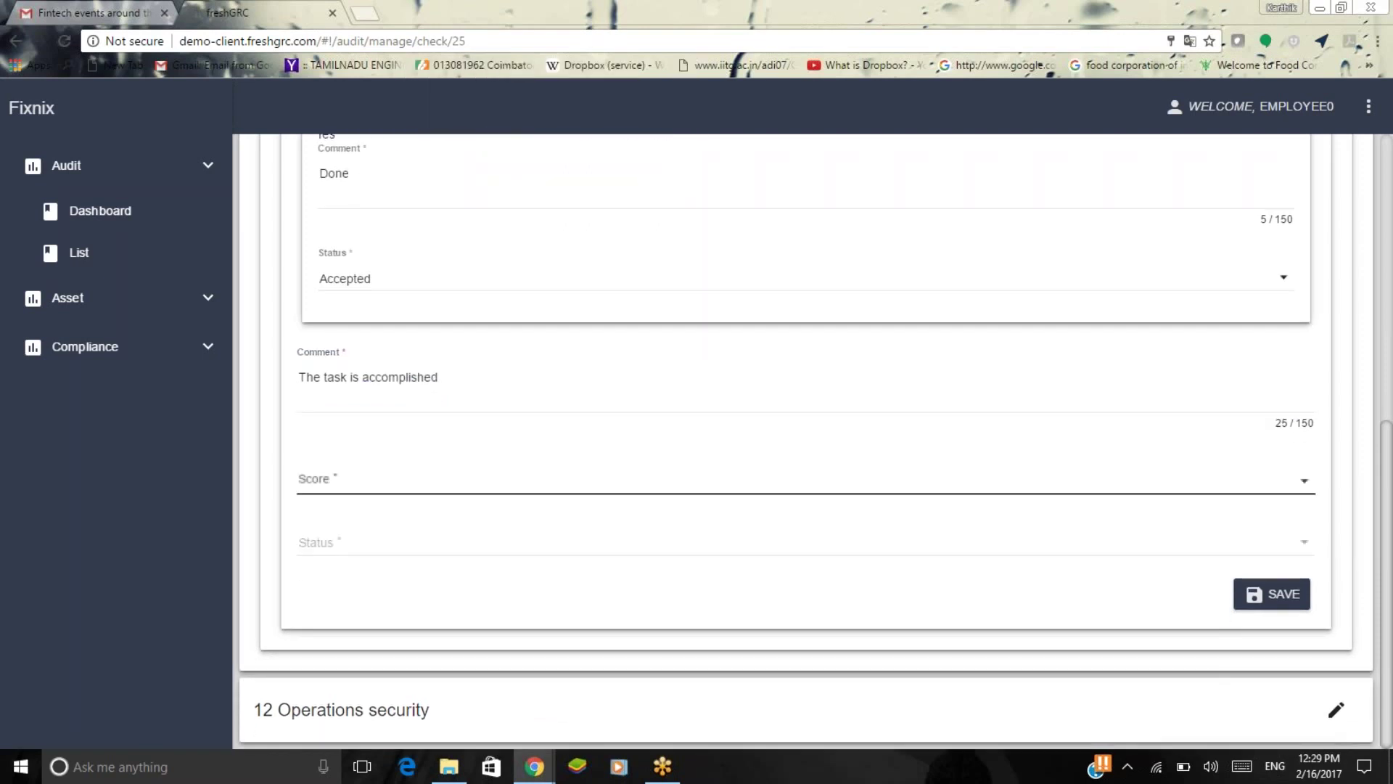
pyautogui.press('Return')
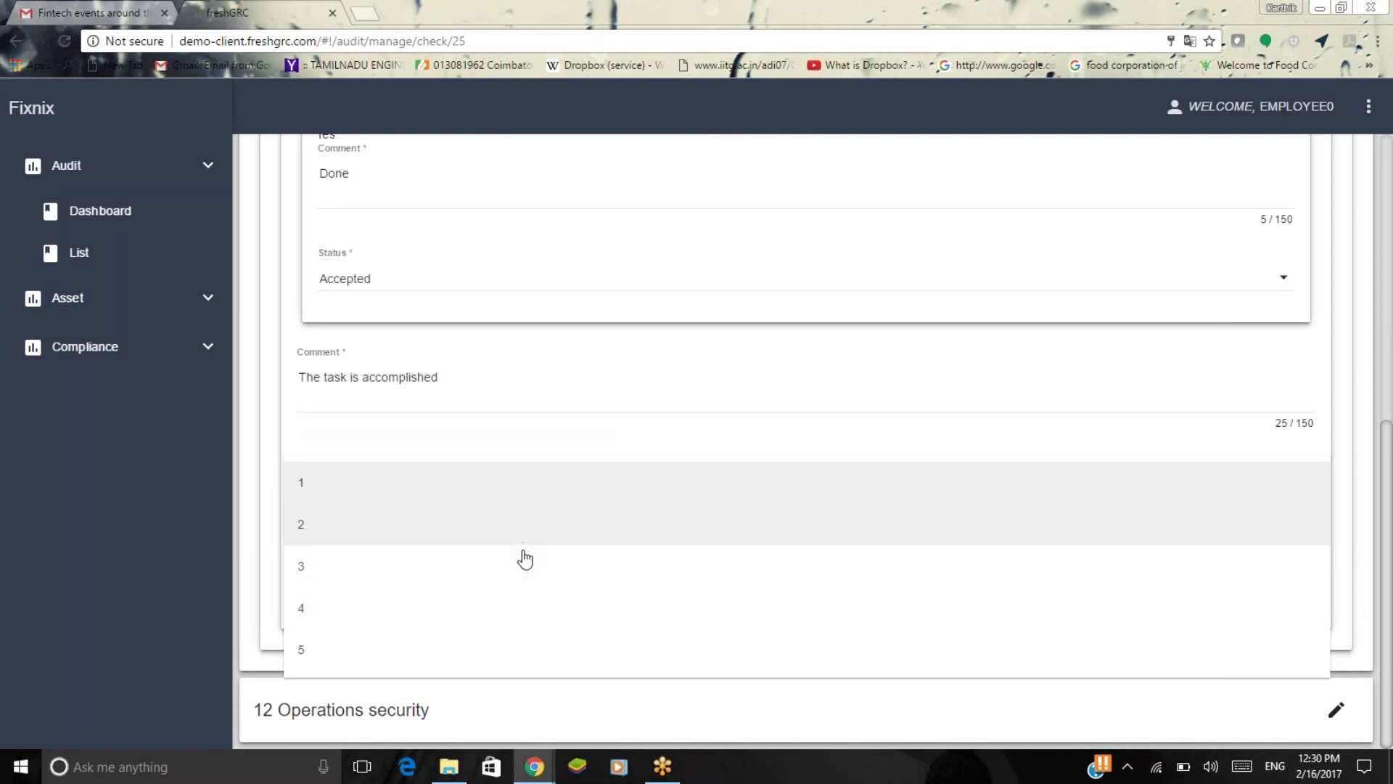
pyautogui.click(517, 619)
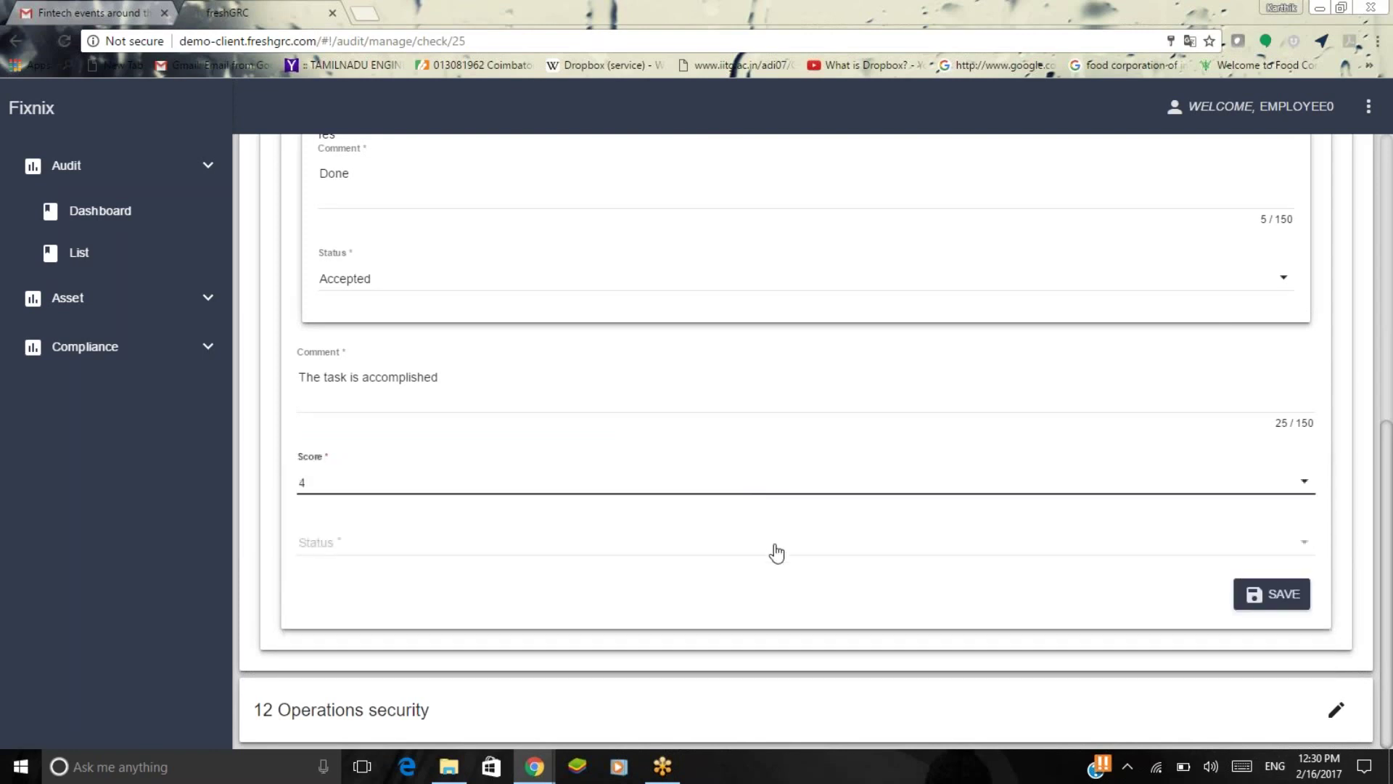
pyautogui.click(774, 552)
pyautogui.click(771, 557)
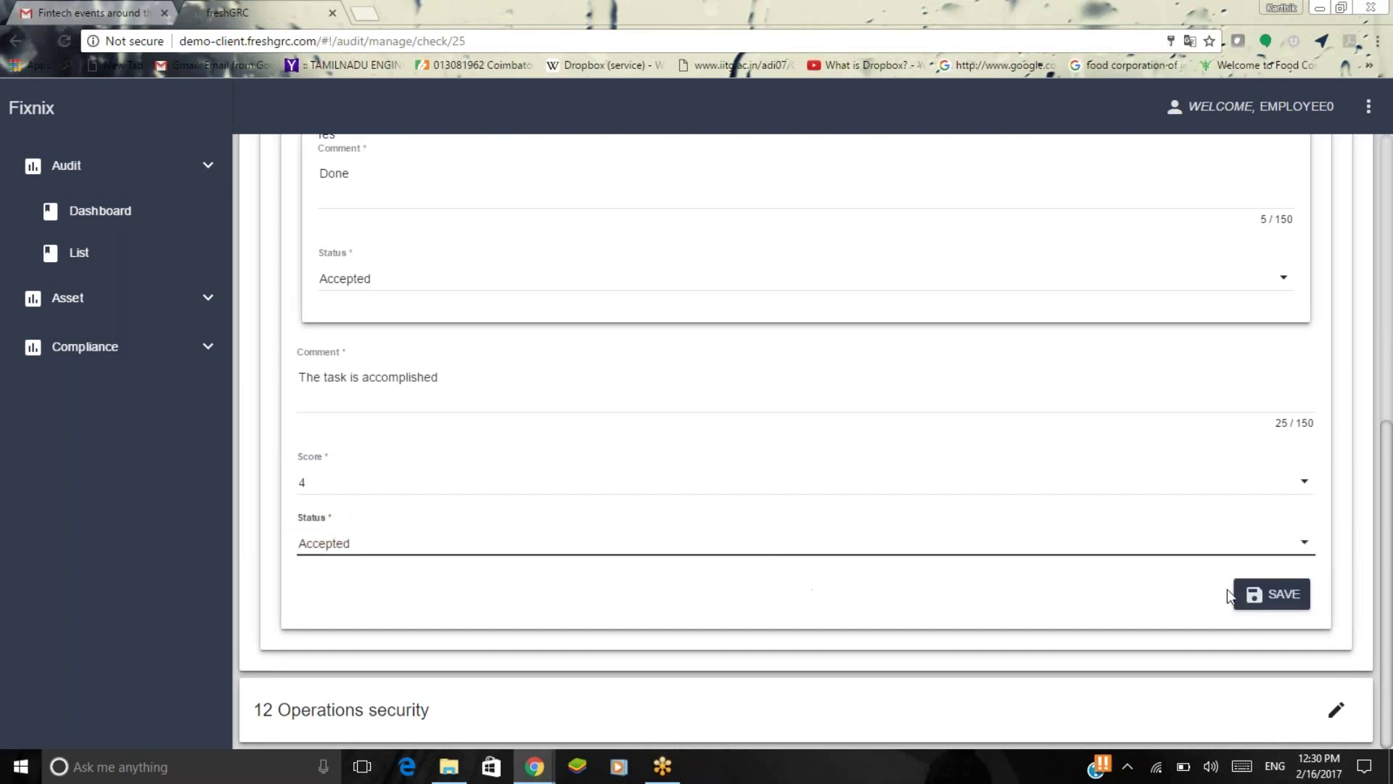
pyautogui.click(1251, 597)
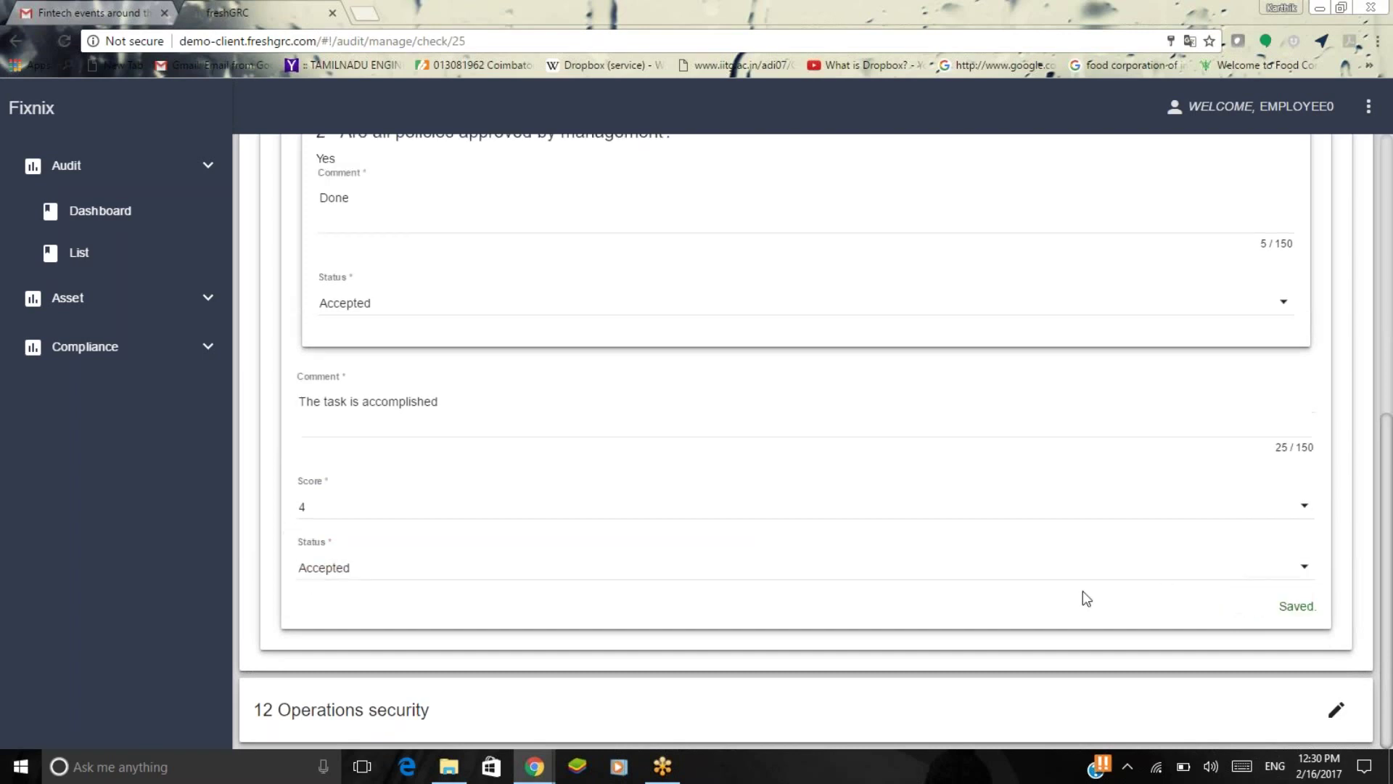
pyautogui.click(1336, 708)
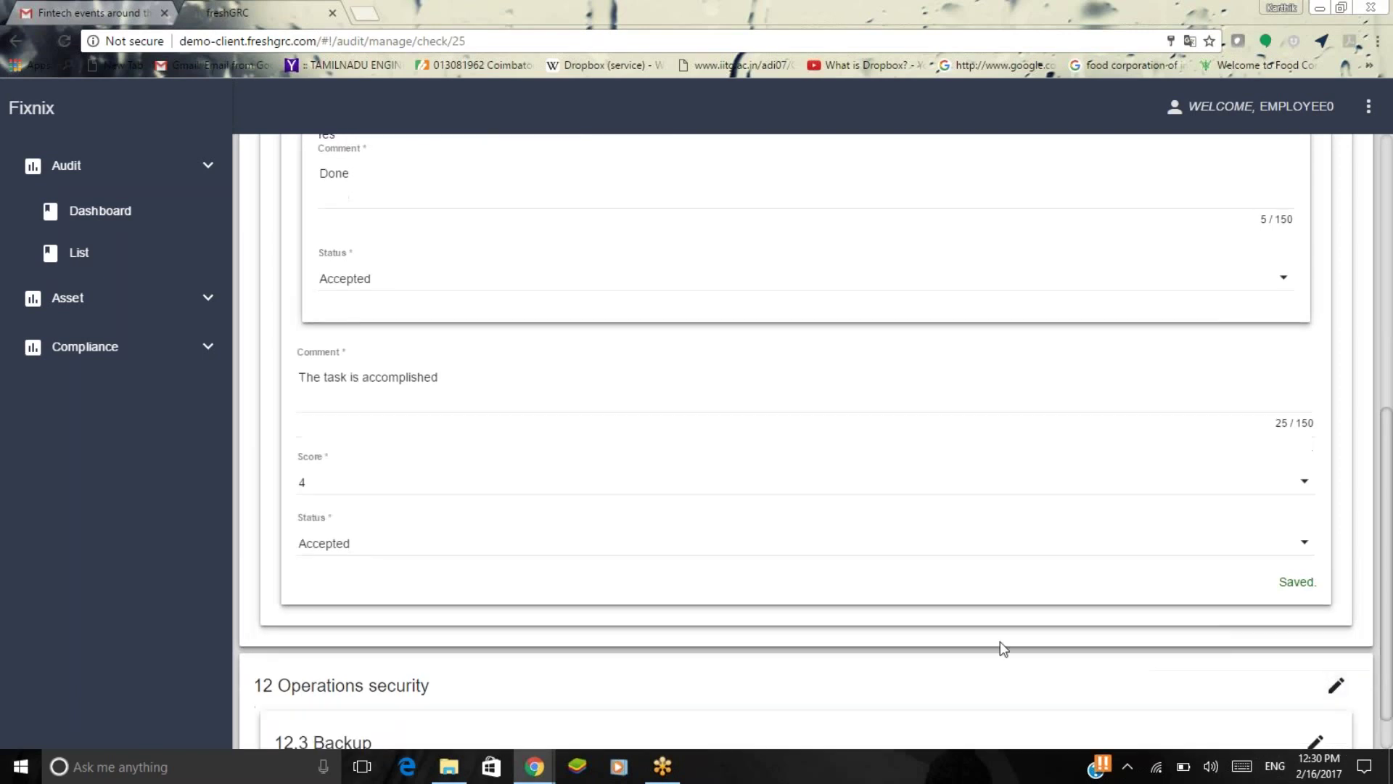
pyautogui.scroll(-1, 1000, 641)
# Reject 'Are backups tested?' with comment 'Not satisfied' and comment 'More clarity required' on question 2.
pyautogui.click(1314, 688)
pyautogui.click(1296, 668)
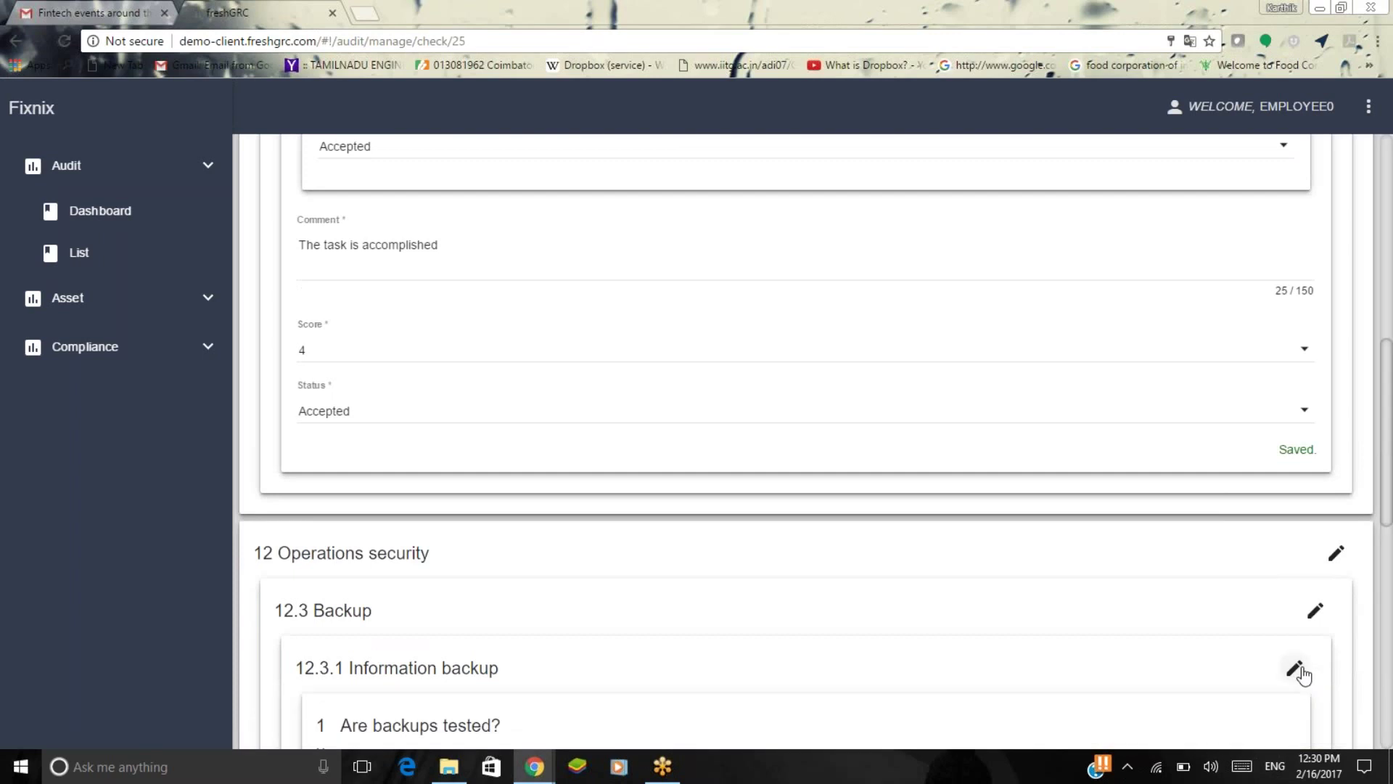
pyautogui.scroll(-3, 865, 450)
pyautogui.click(700, 315)
pyautogui.write('N')
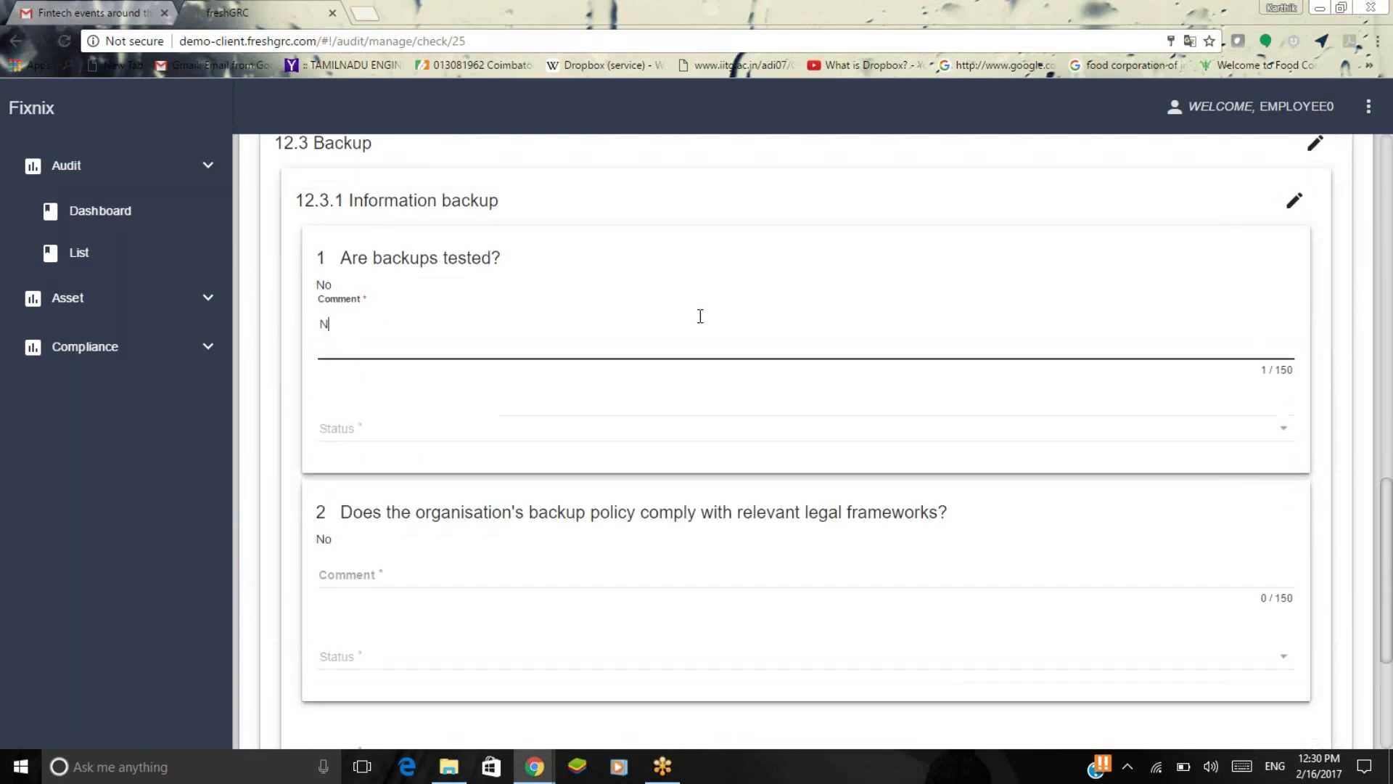
pyautogui.write('ot satisfied')
pyautogui.click(675, 429)
pyautogui.click(670, 470)
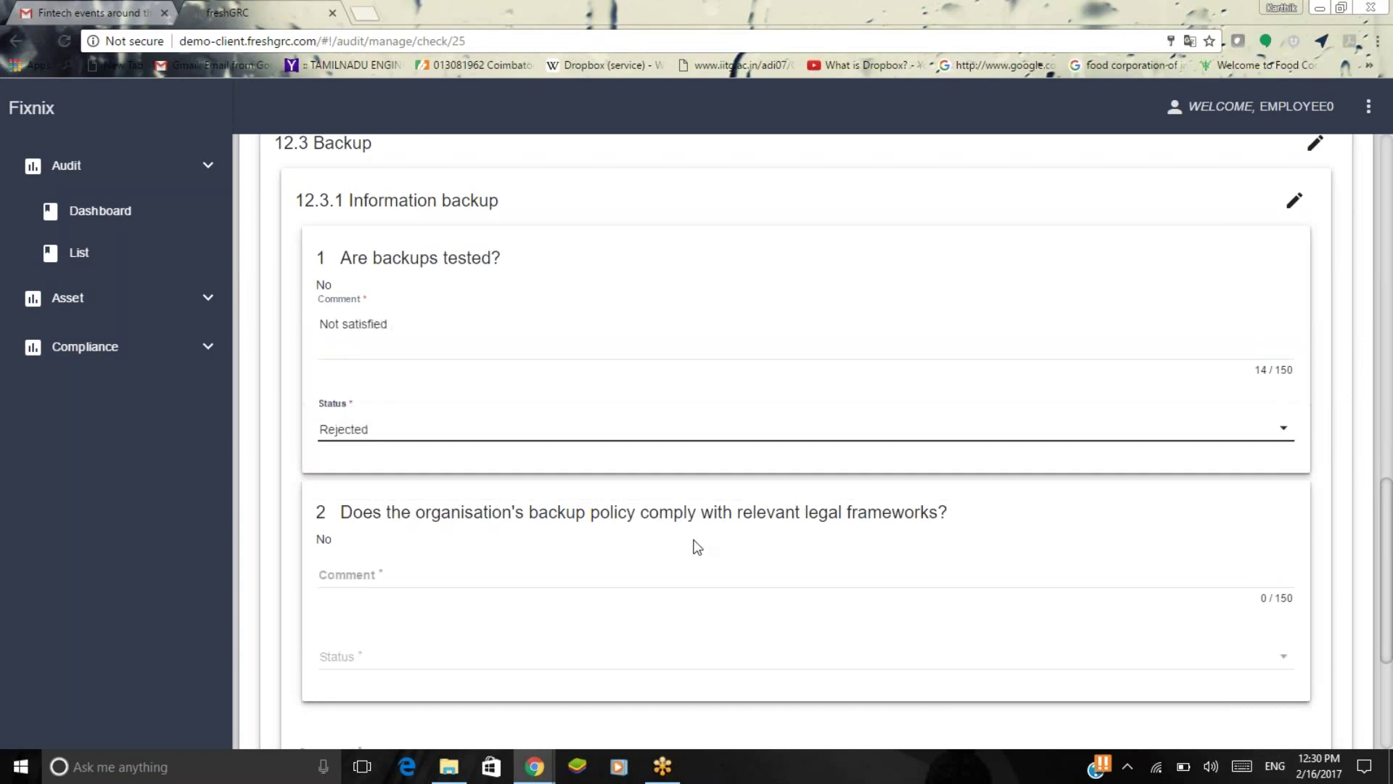
pyautogui.scroll(-4, 694, 548)
pyautogui.click(594, 304)
pyautogui.write('More cl')
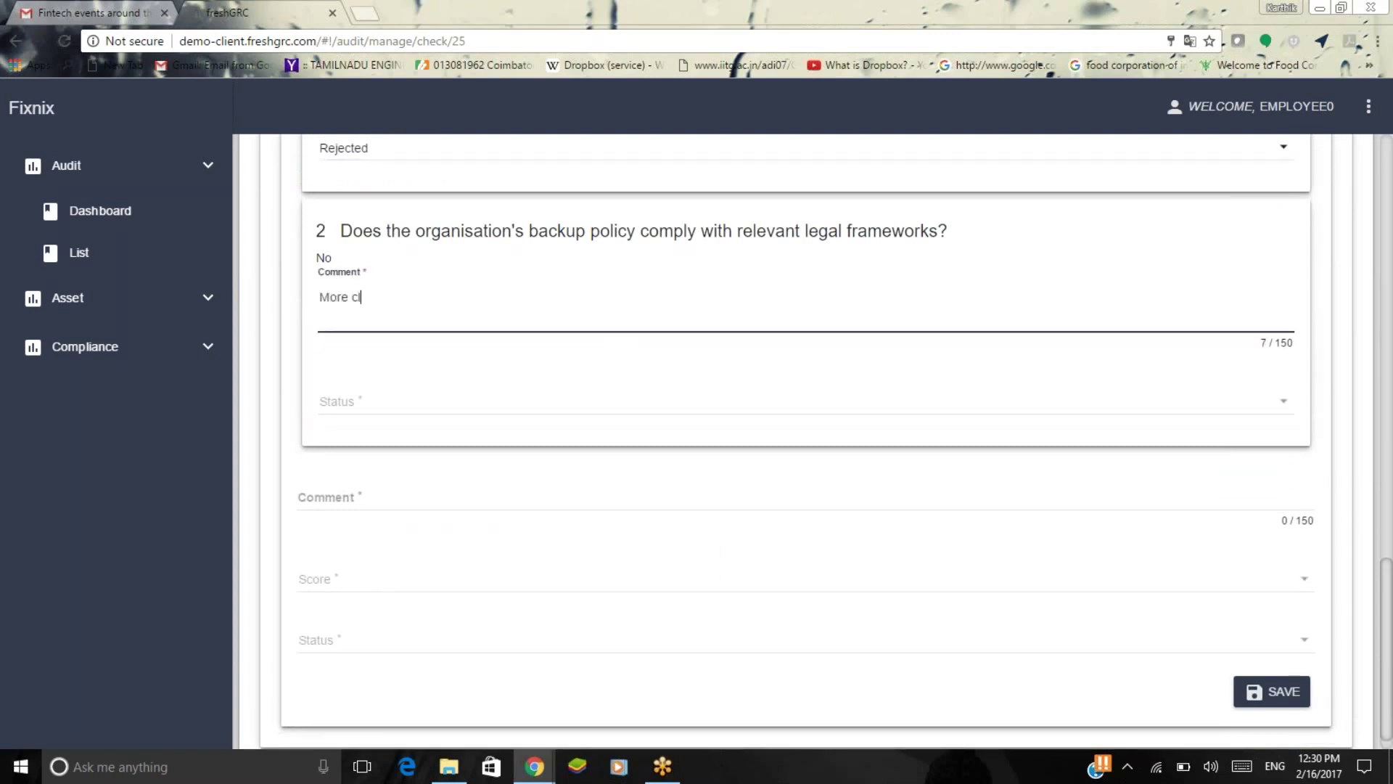
pyautogui.write('arity required')
pyautogui.click(577, 408)
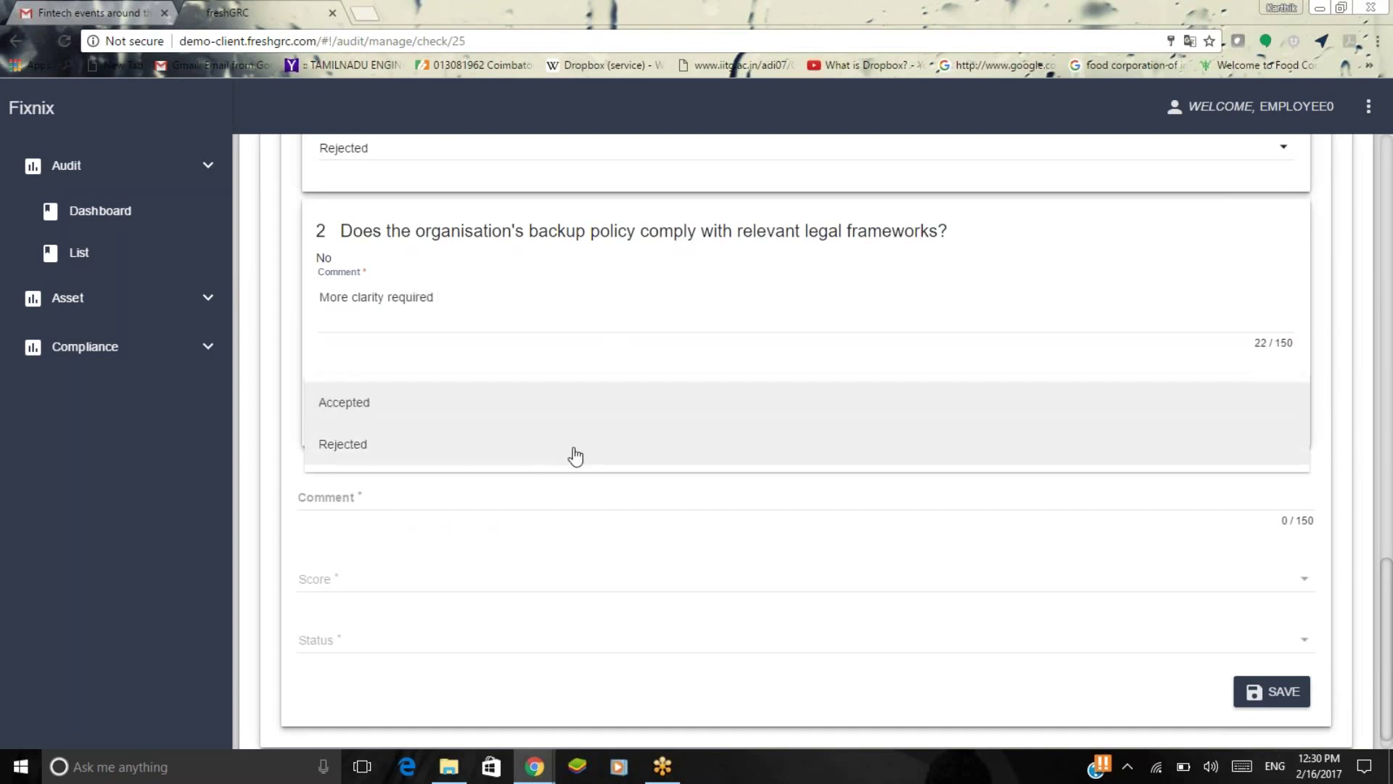
# Write an overall comment asking to redo the task and submit before the deadline.
pyautogui.scroll(-1, 601, 537)
pyautogui.click(571, 466)
pyautogui.write('R')
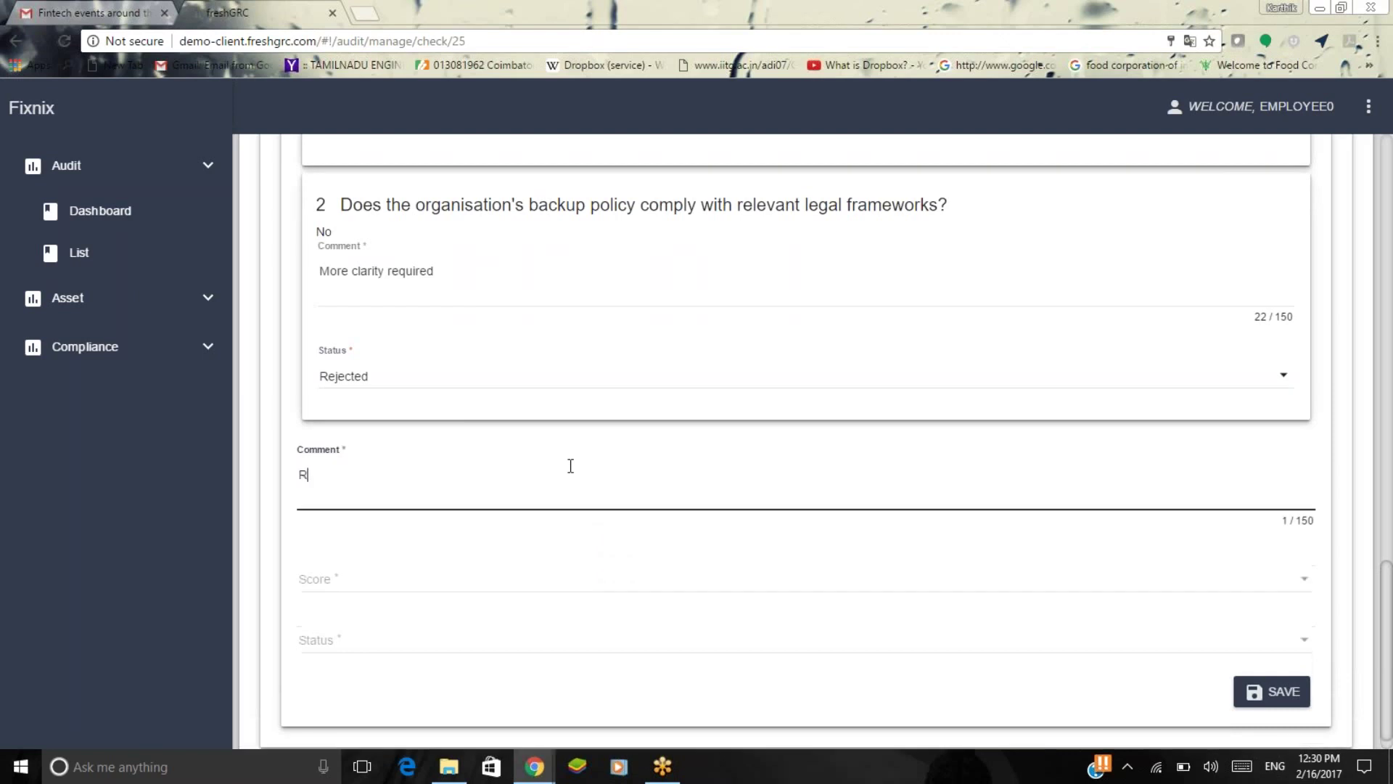
pyautogui.write('edo the task and submit')
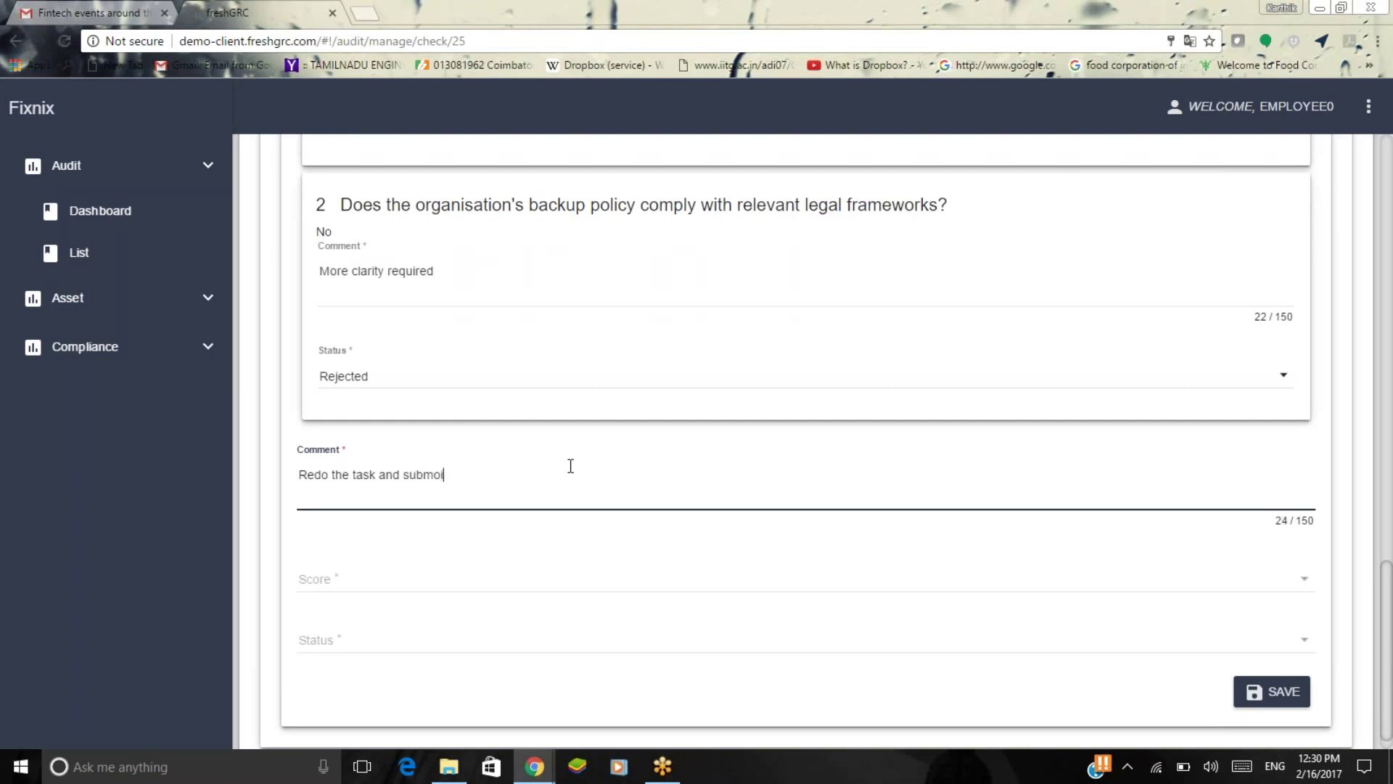
pyautogui.press('BackSpace')
pyautogui.press('BackSpace')
pyautogui.write('before the deadline')
# Give the 12.3.1 review score 2 and status Rejected, and save it.
pyautogui.click(613, 611)
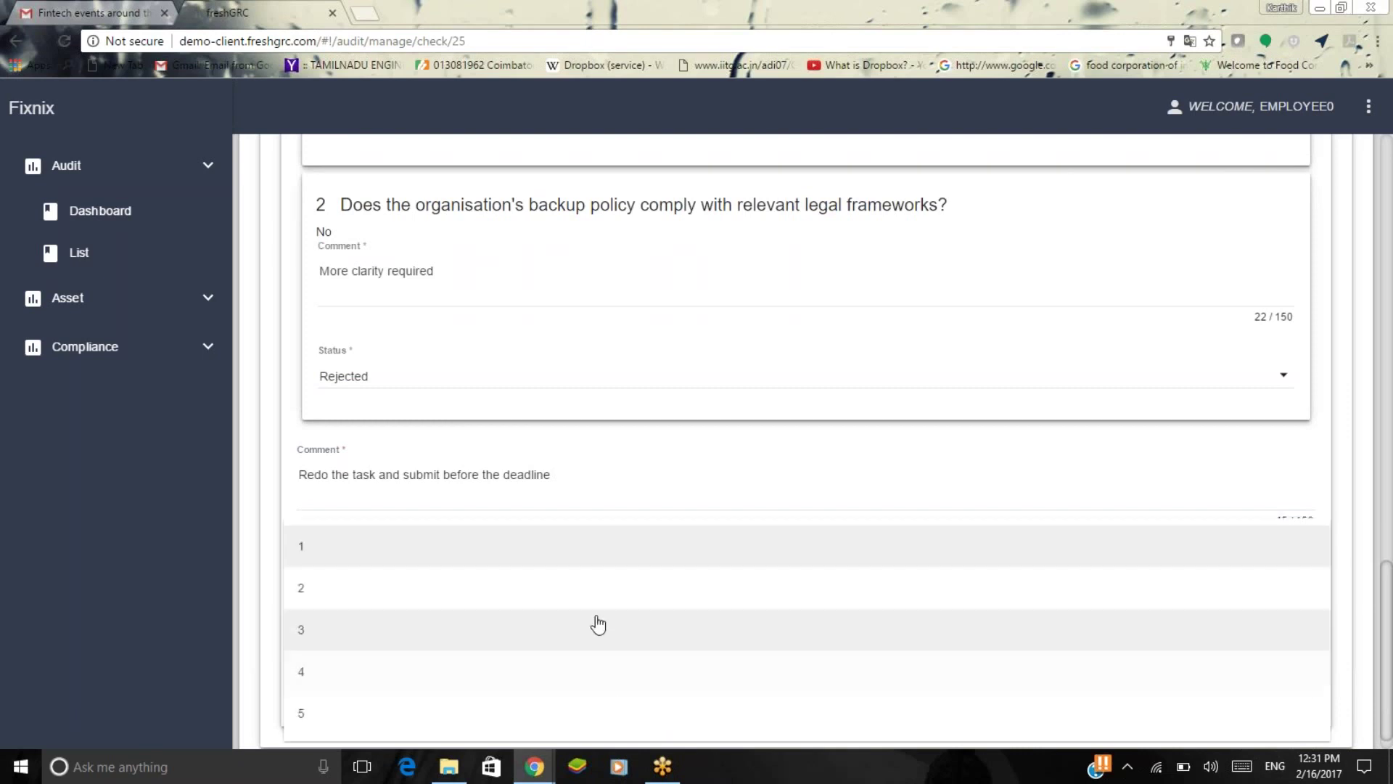
pyautogui.click(590, 589)
pyautogui.click(752, 635)
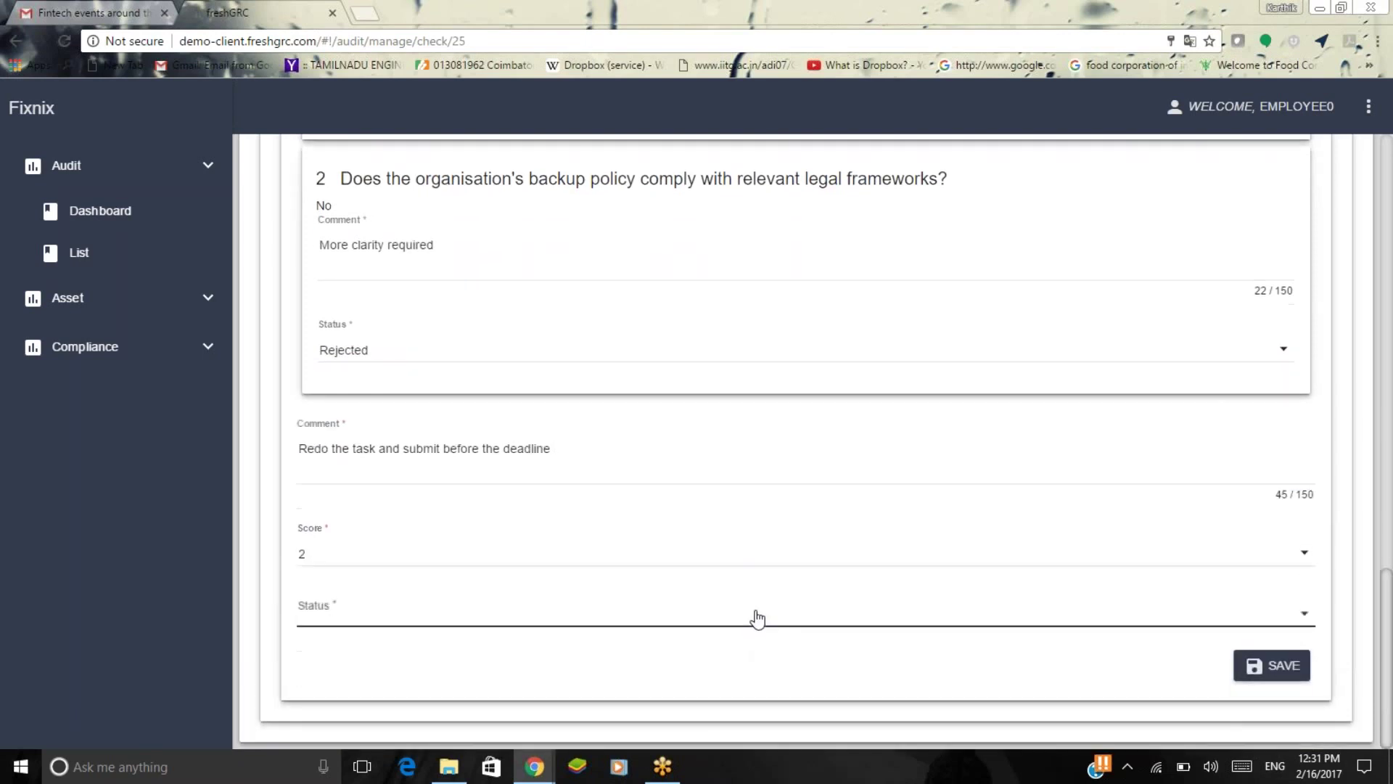
pyautogui.click(754, 661)
pyautogui.click(851, 670)
pyautogui.click(1250, 664)
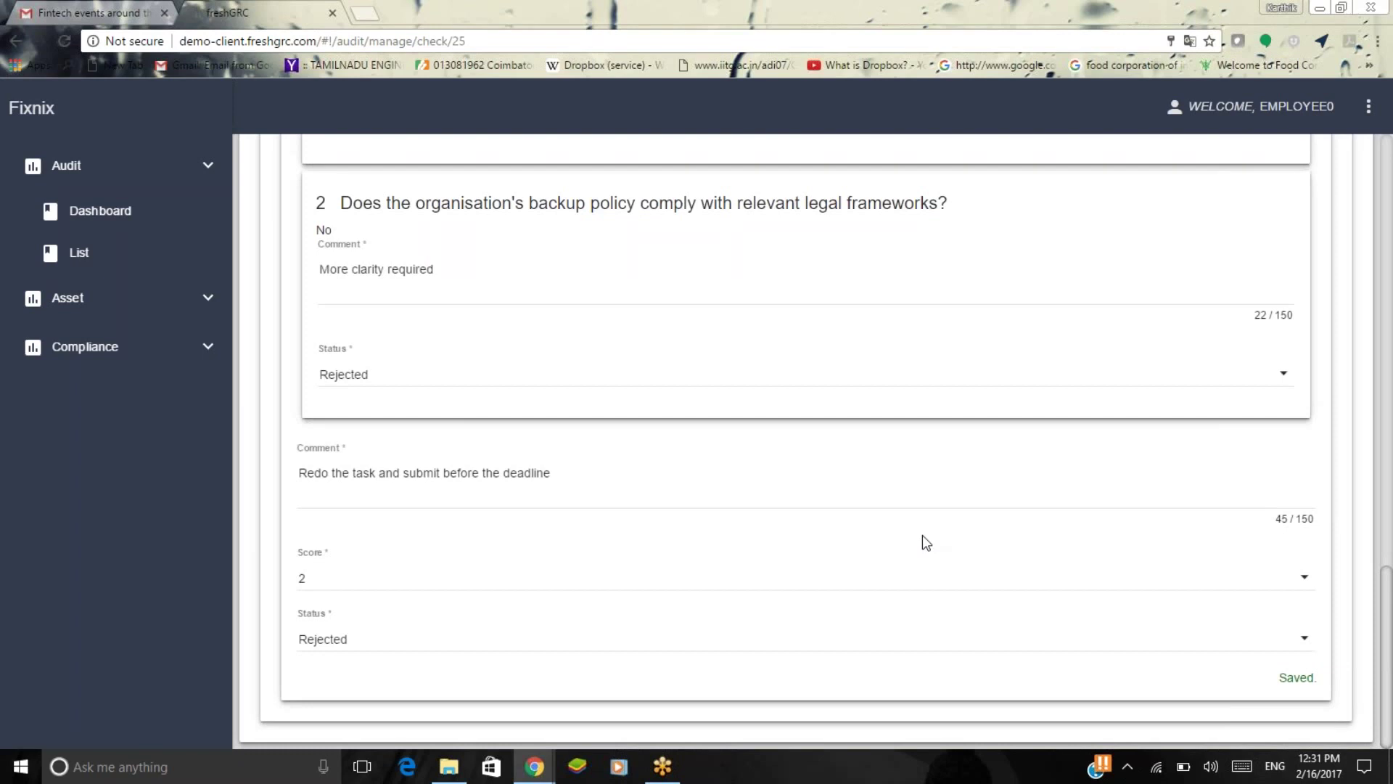
pyautogui.scroll(8, 923, 537)
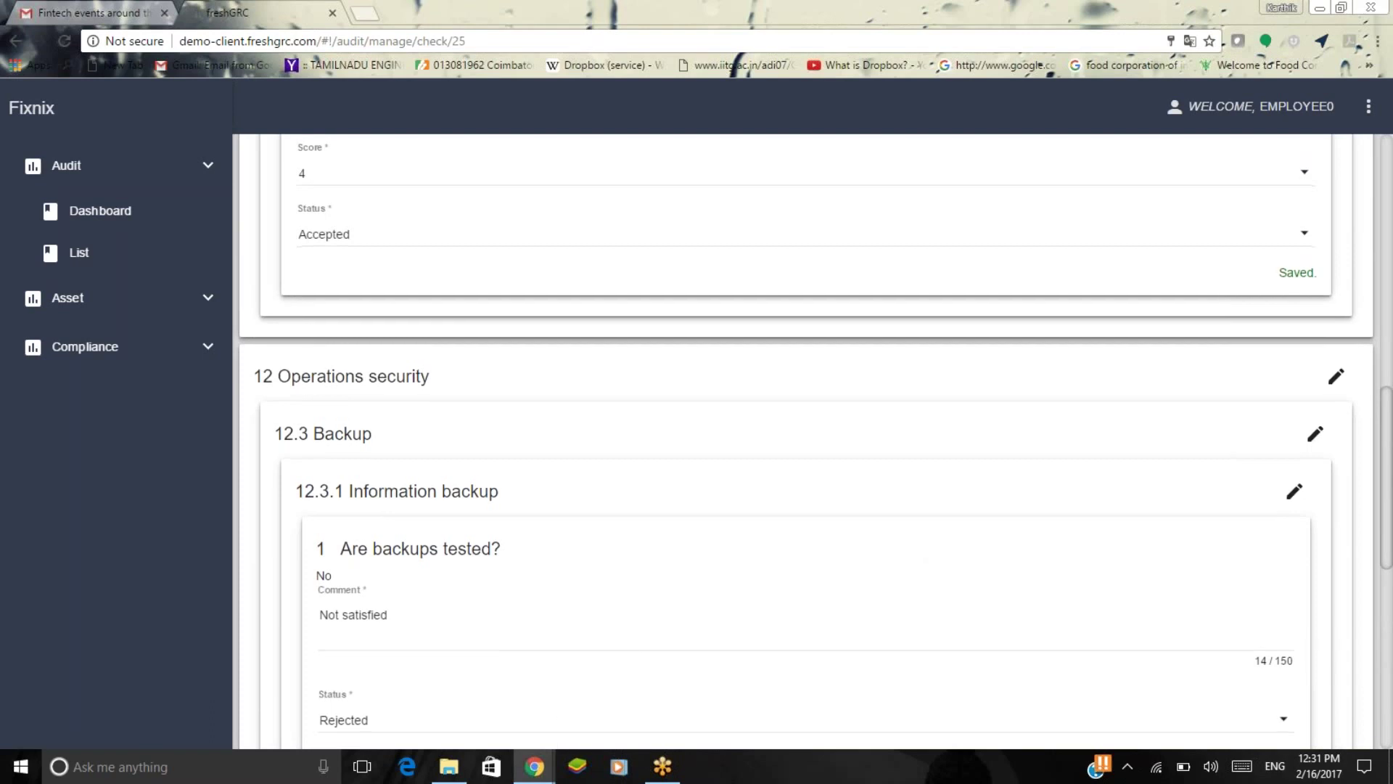
pyautogui.scroll(-2, 405, 345)
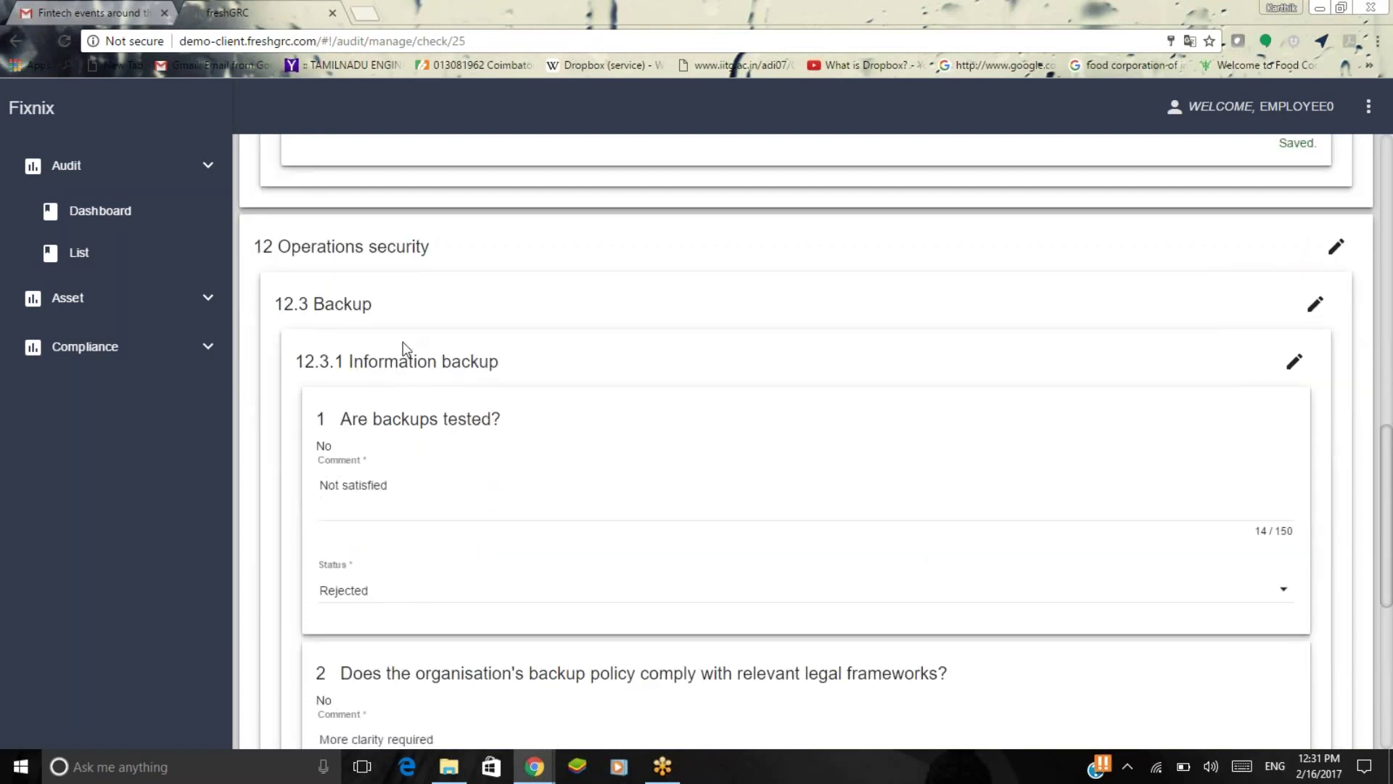
# Switch to the other freshGRC window and open the ACT stage with 1.1.1 expanded.
pyautogui.moveTo(533, 767)
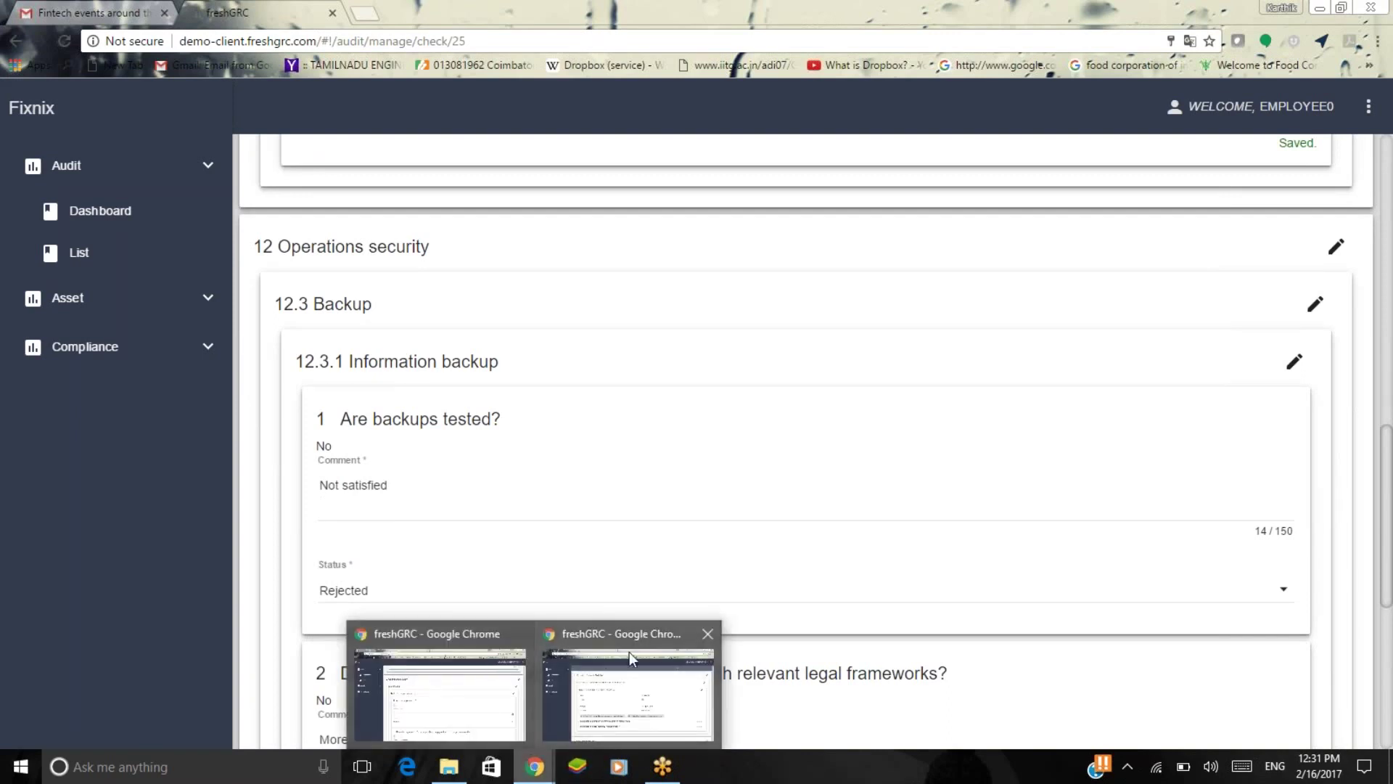
pyautogui.click(629, 652)
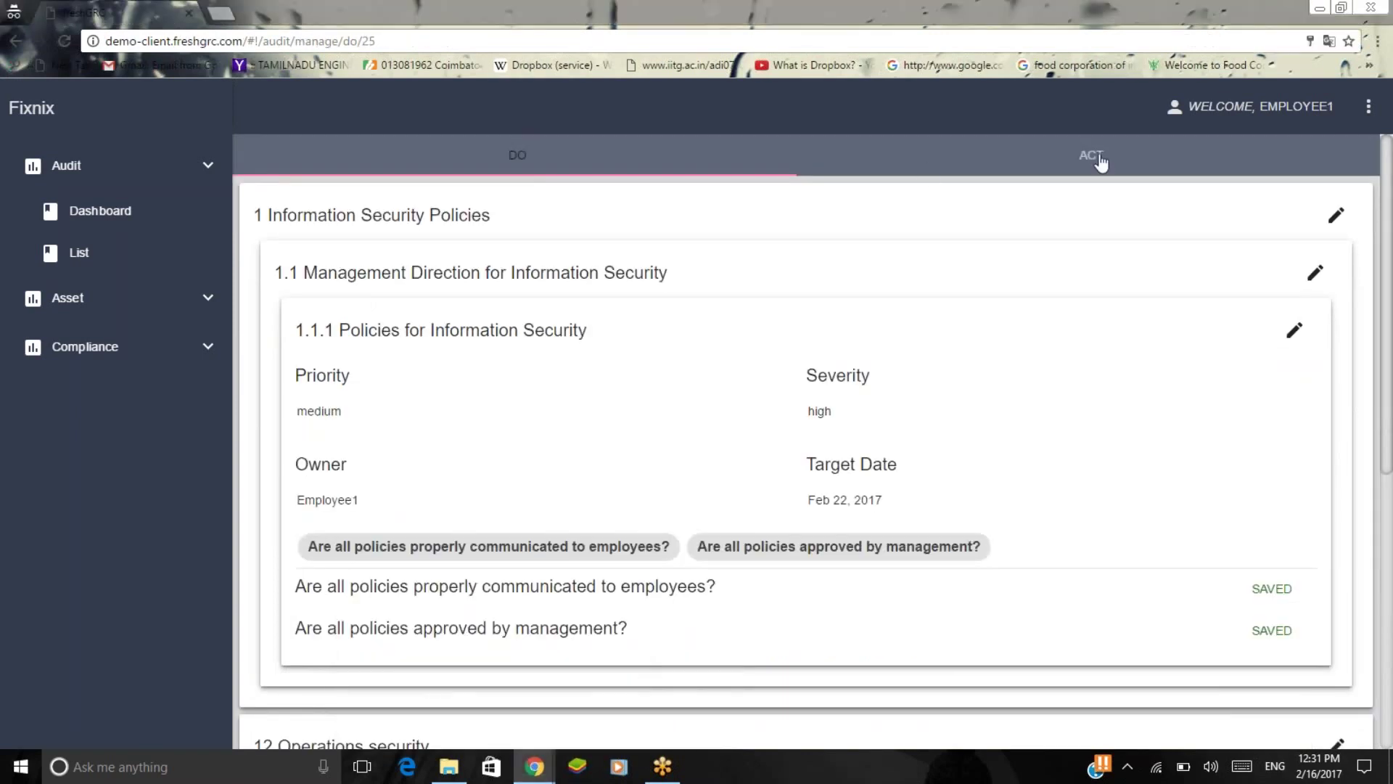
pyautogui.click(1101, 163)
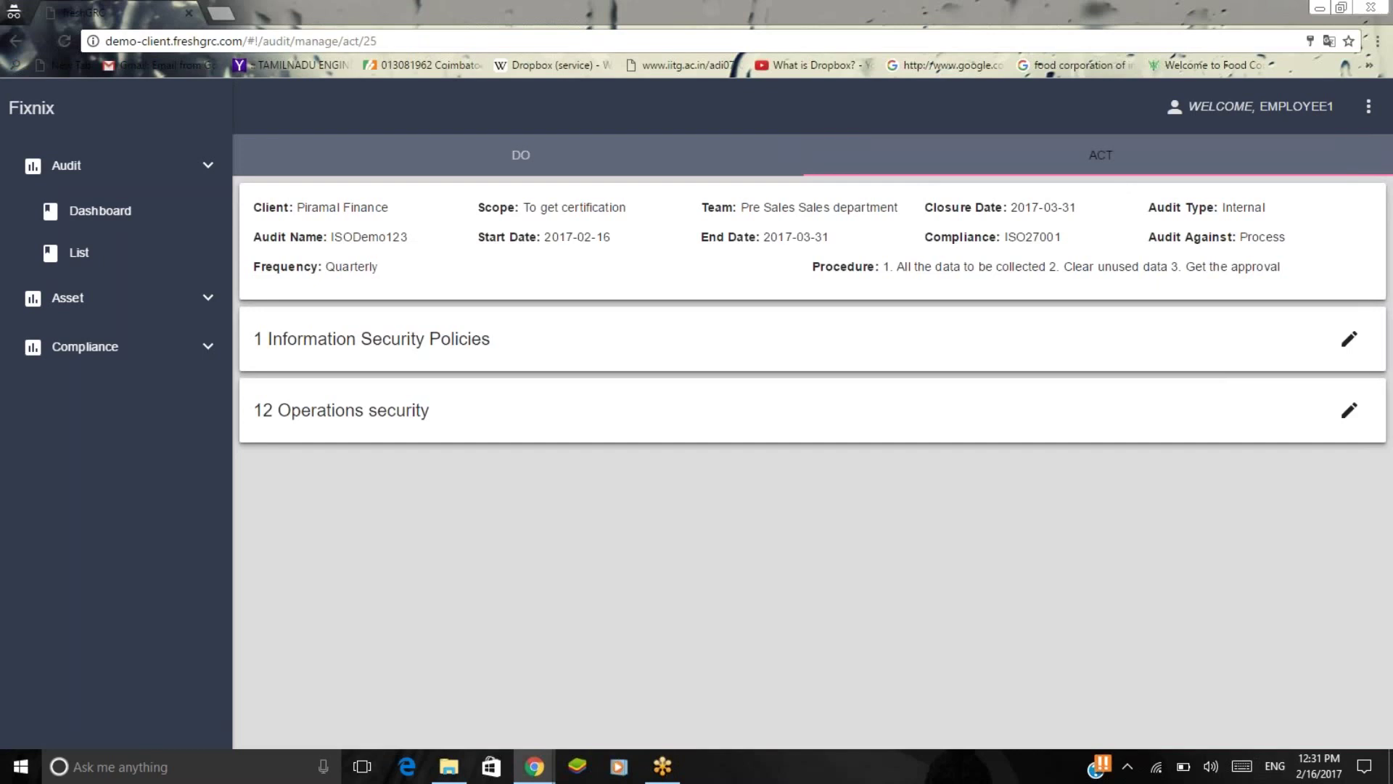
pyautogui.click(1344, 351)
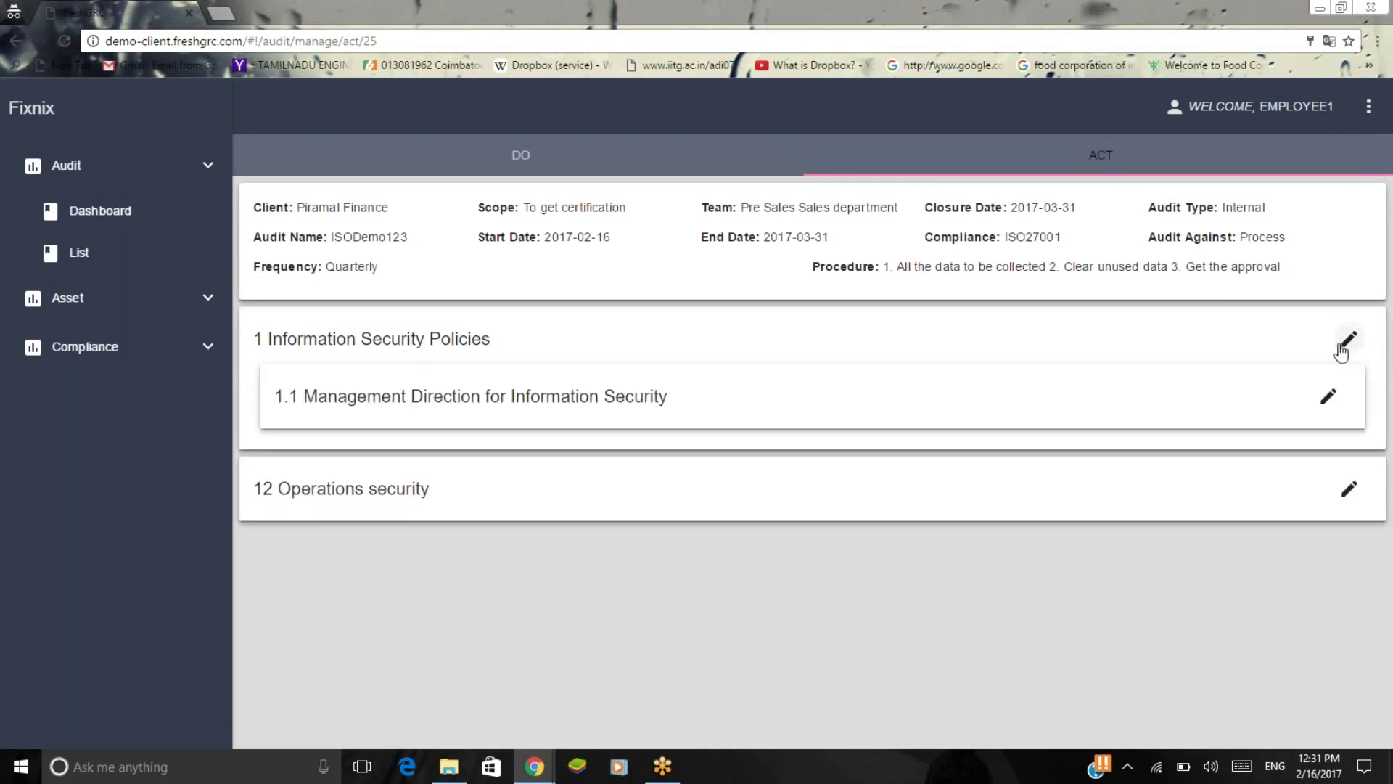
pyautogui.click(1331, 405)
pyautogui.click(1306, 457)
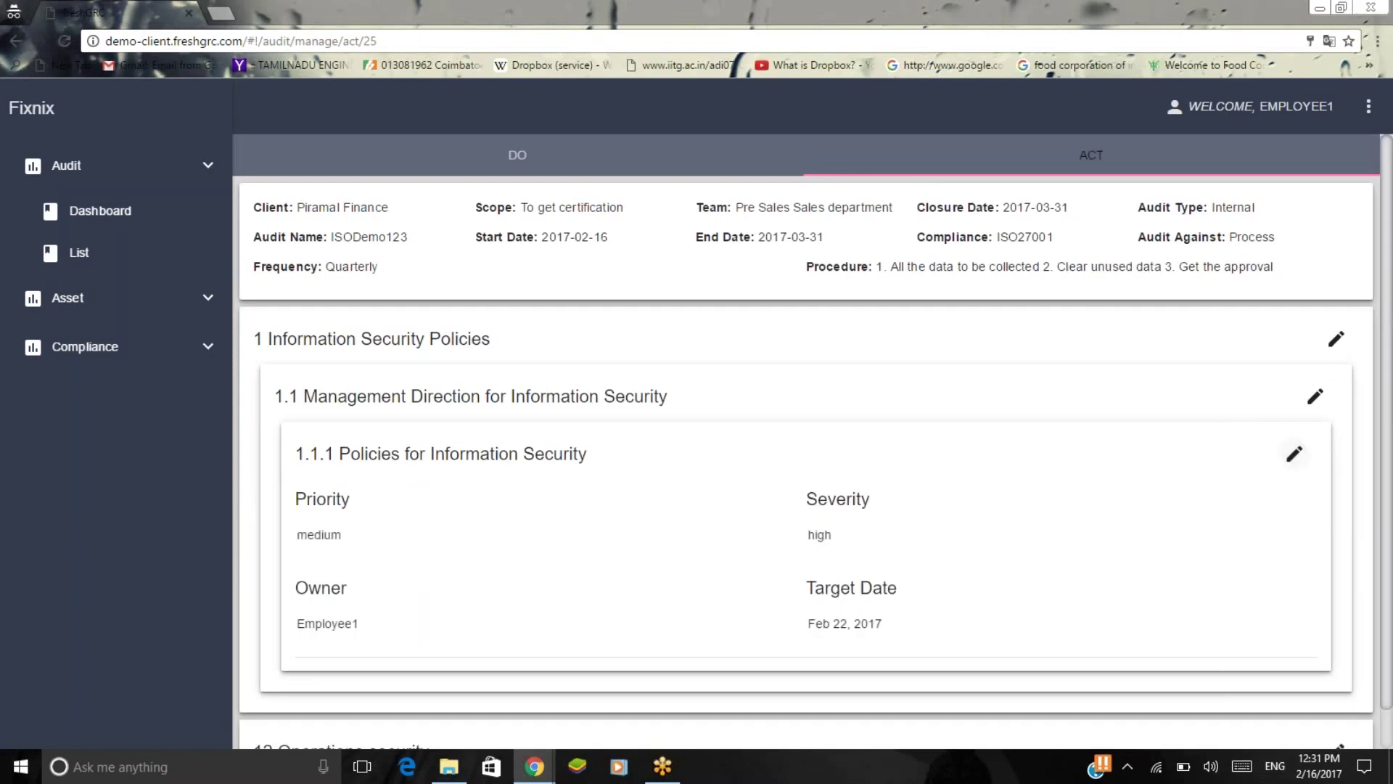
pyautogui.scroll(-1, 1050, 546)
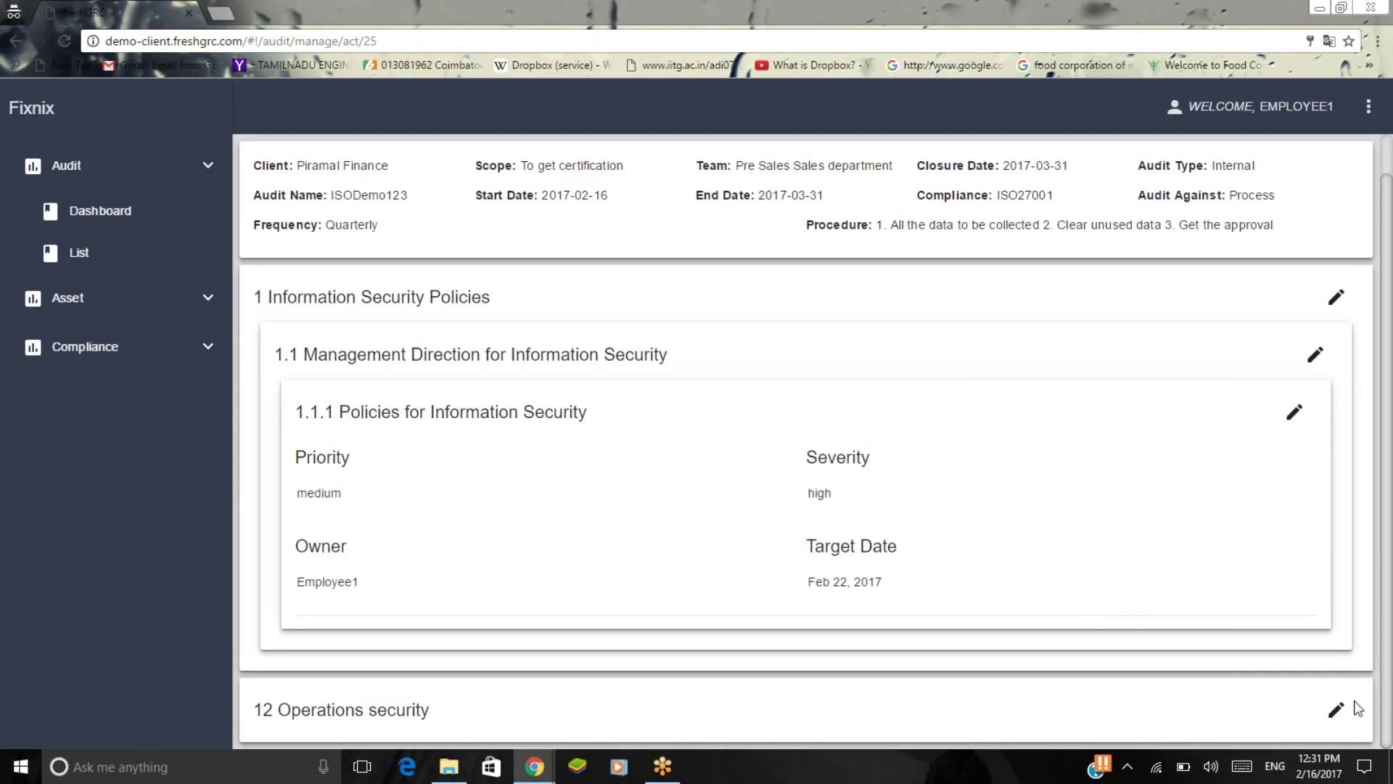
pyautogui.scroll(-2, 1336, 708)
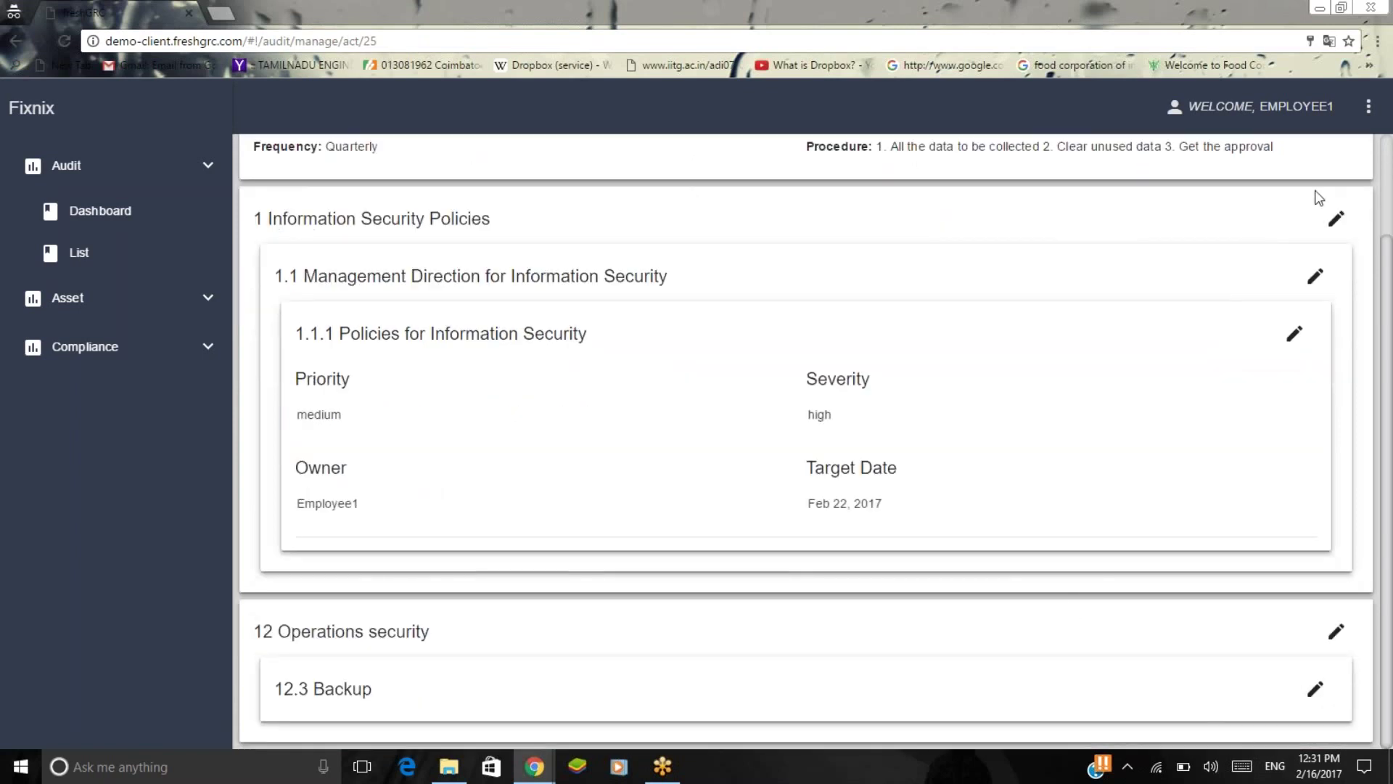
# Collapse section 1, expand 12.3 > 12.3.1, and open the 'Are backups tested?' action form.
pyautogui.click(1336, 218)
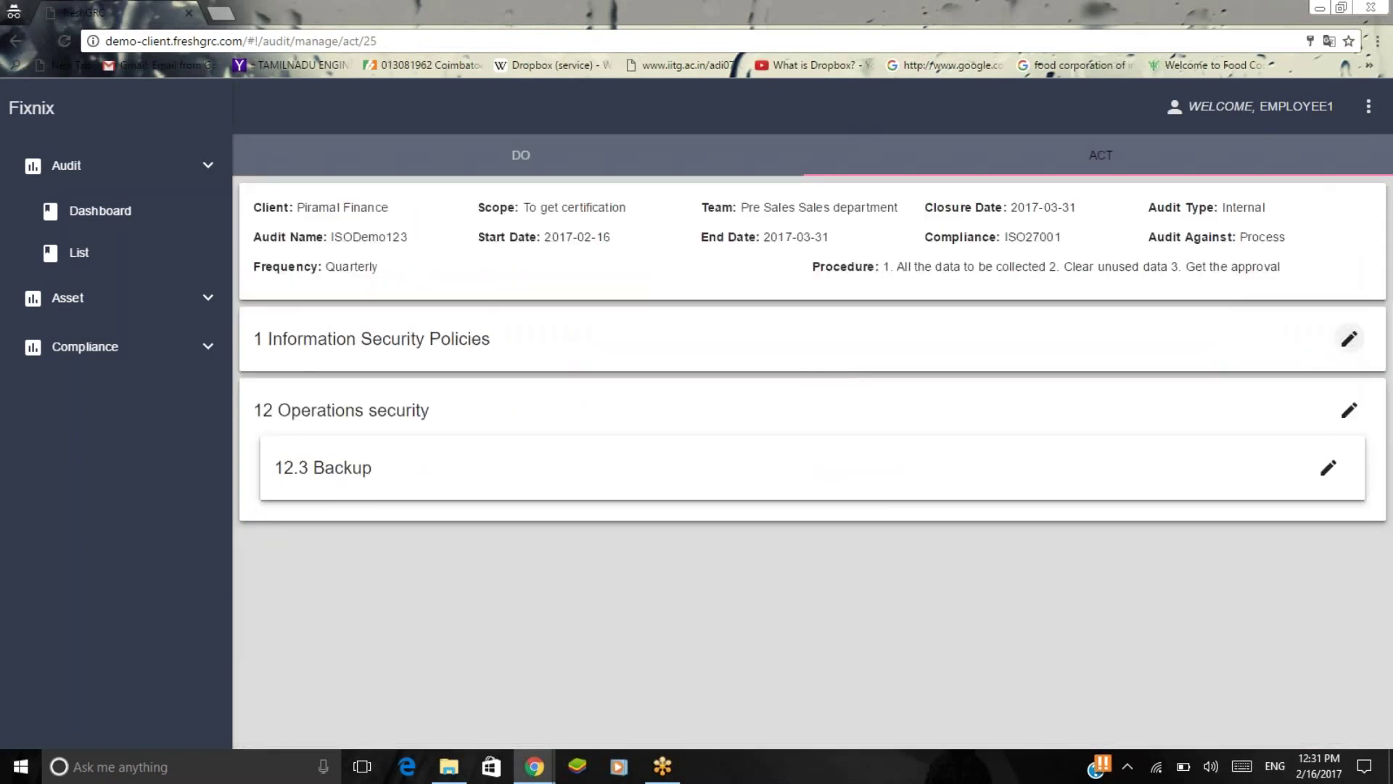
pyautogui.click(1329, 470)
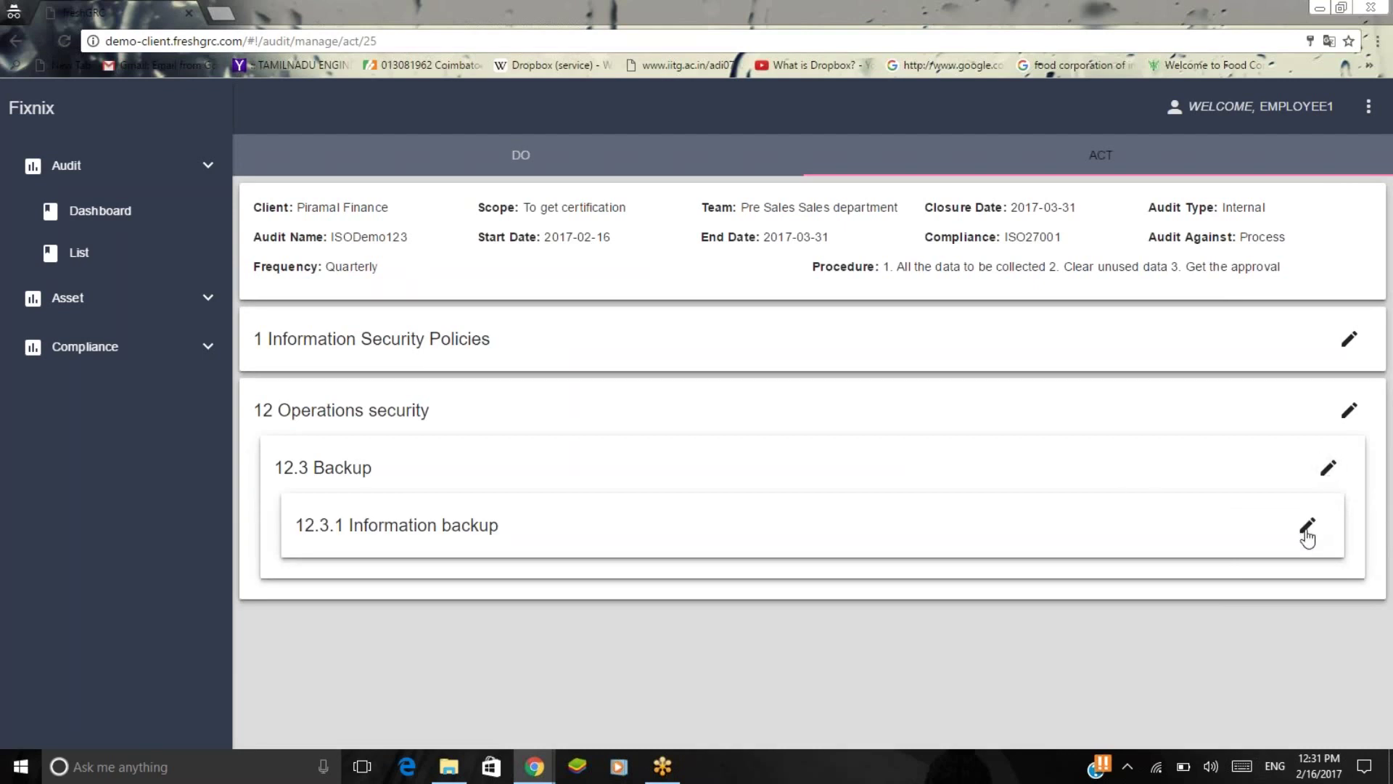
pyautogui.click(1306, 533)
pyautogui.scroll(-3, 1306, 537)
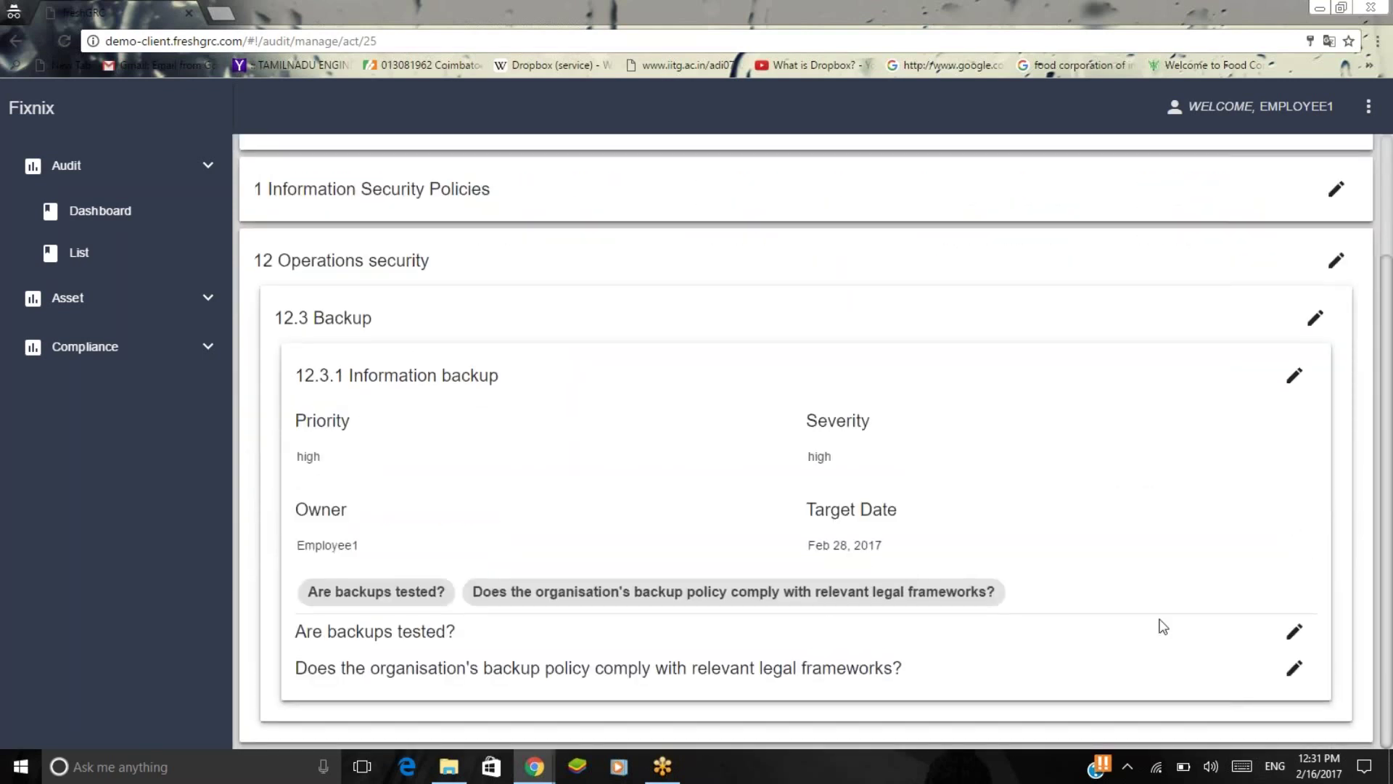
pyautogui.click(1295, 632)
# Save Yes for 'Are backups tested?' with preventive action 'Data collected' and corrective action 'Nil'.
pyautogui.scroll(-3, 963, 553)
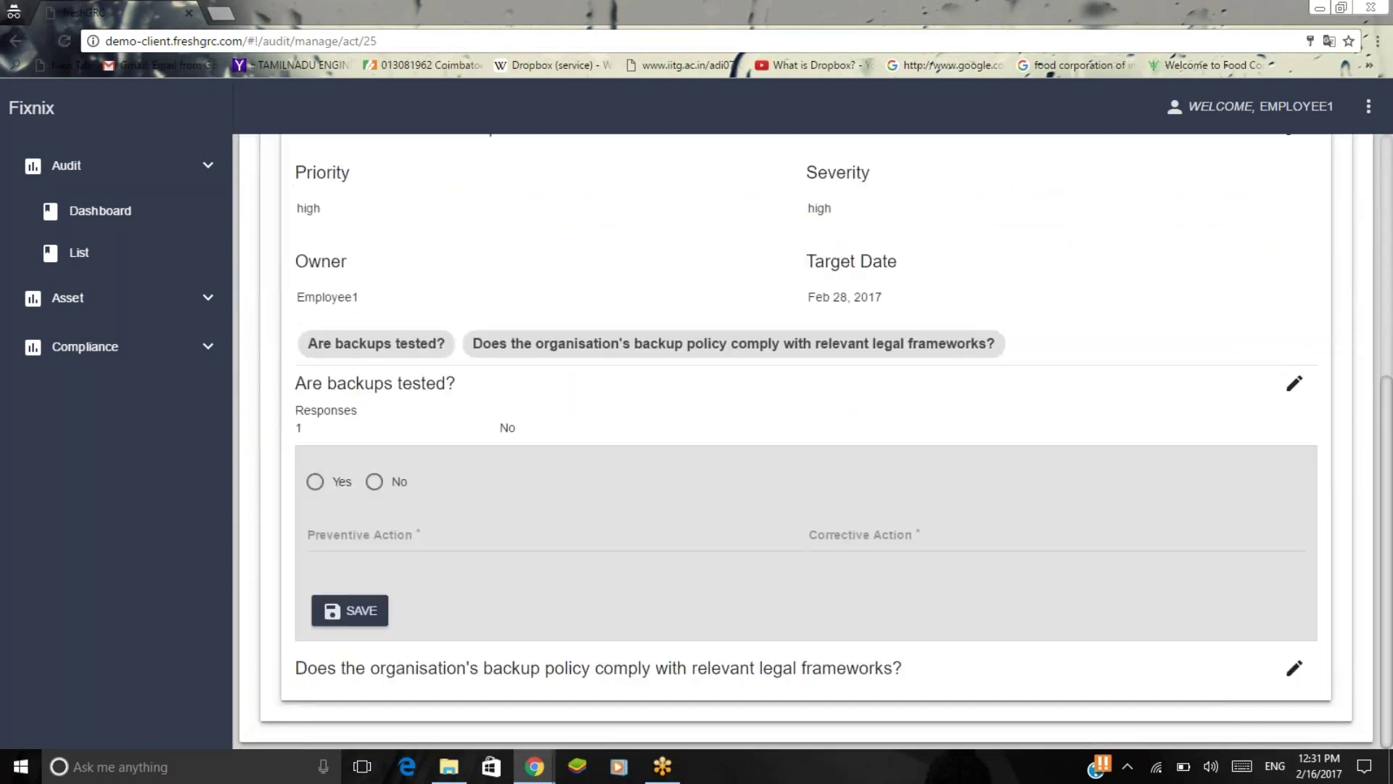
pyautogui.click(319, 485)
pyautogui.click(392, 533)
pyautogui.write('Data collected')
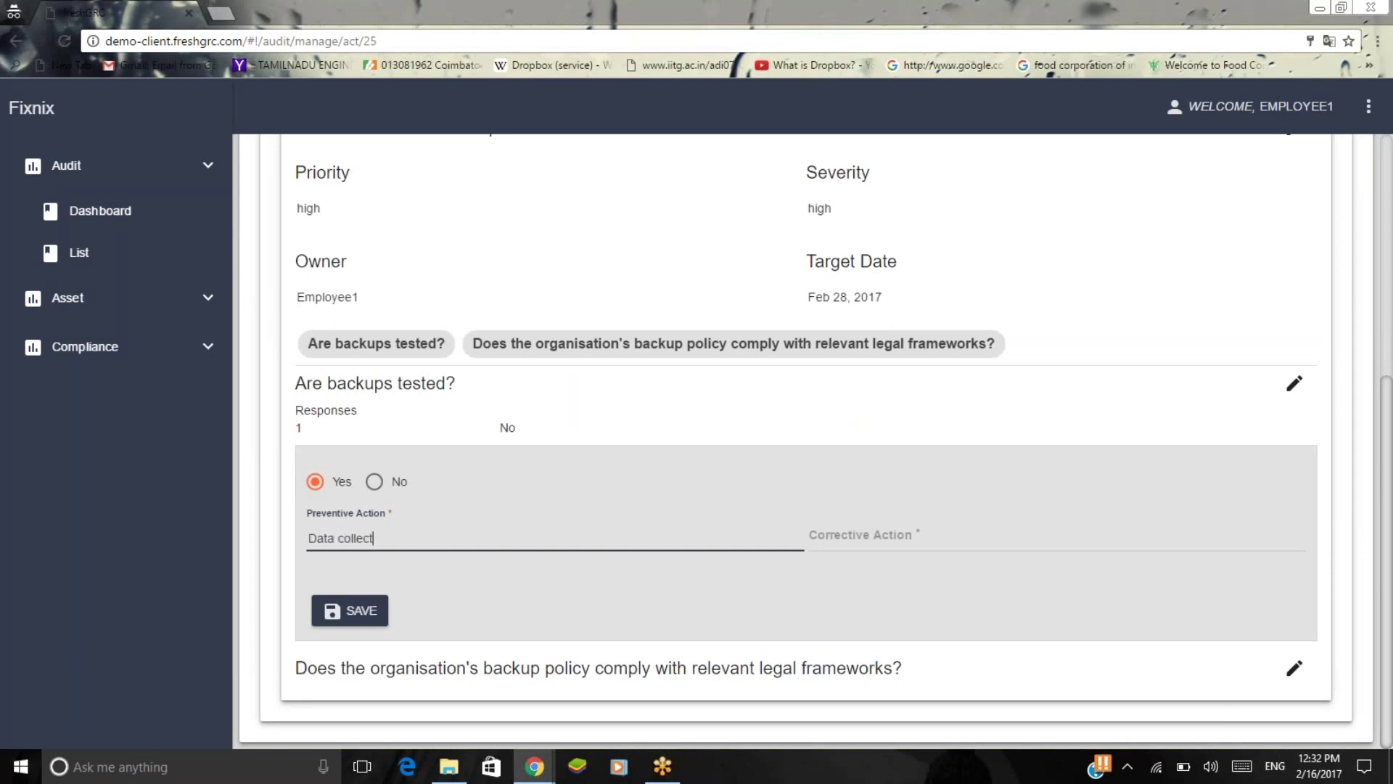
pyautogui.click(1056, 540)
pyautogui.write('Nil')
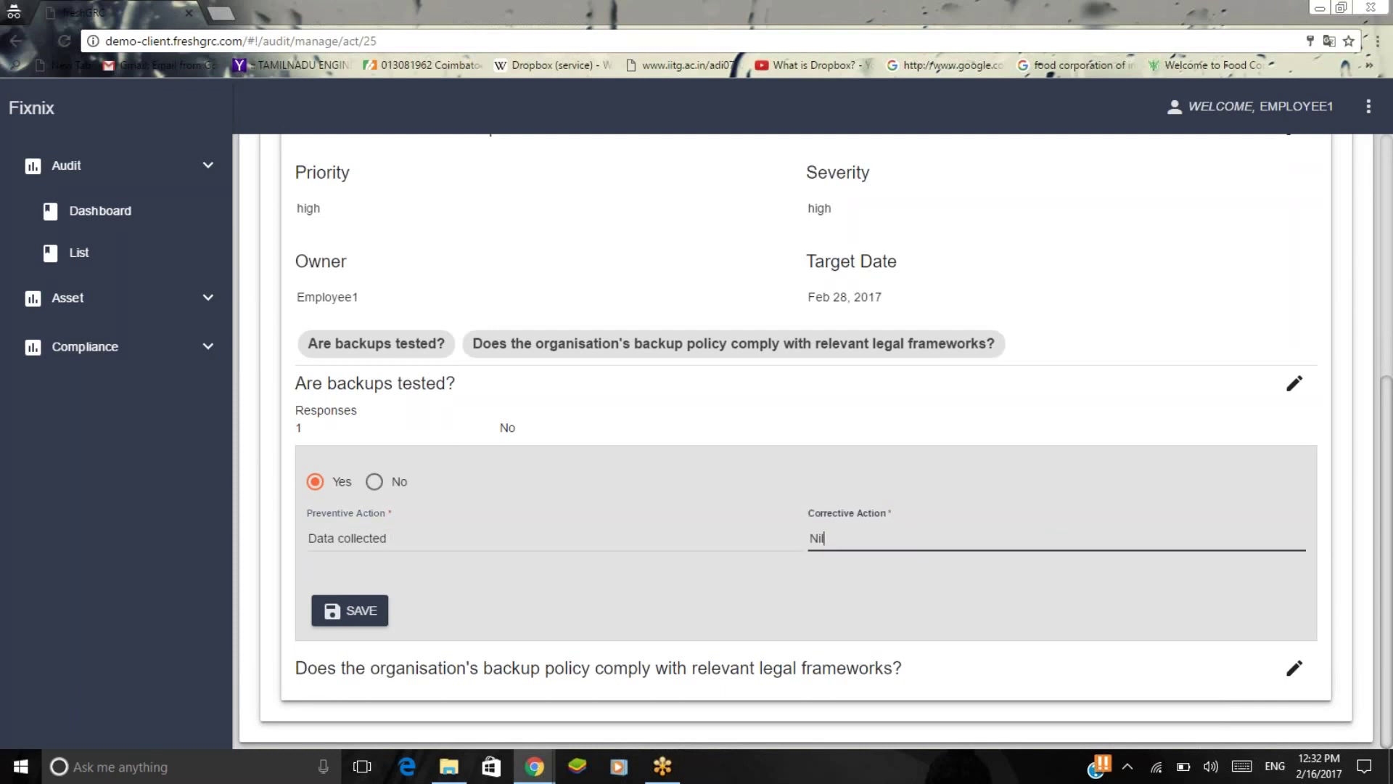
pyautogui.click(350, 611)
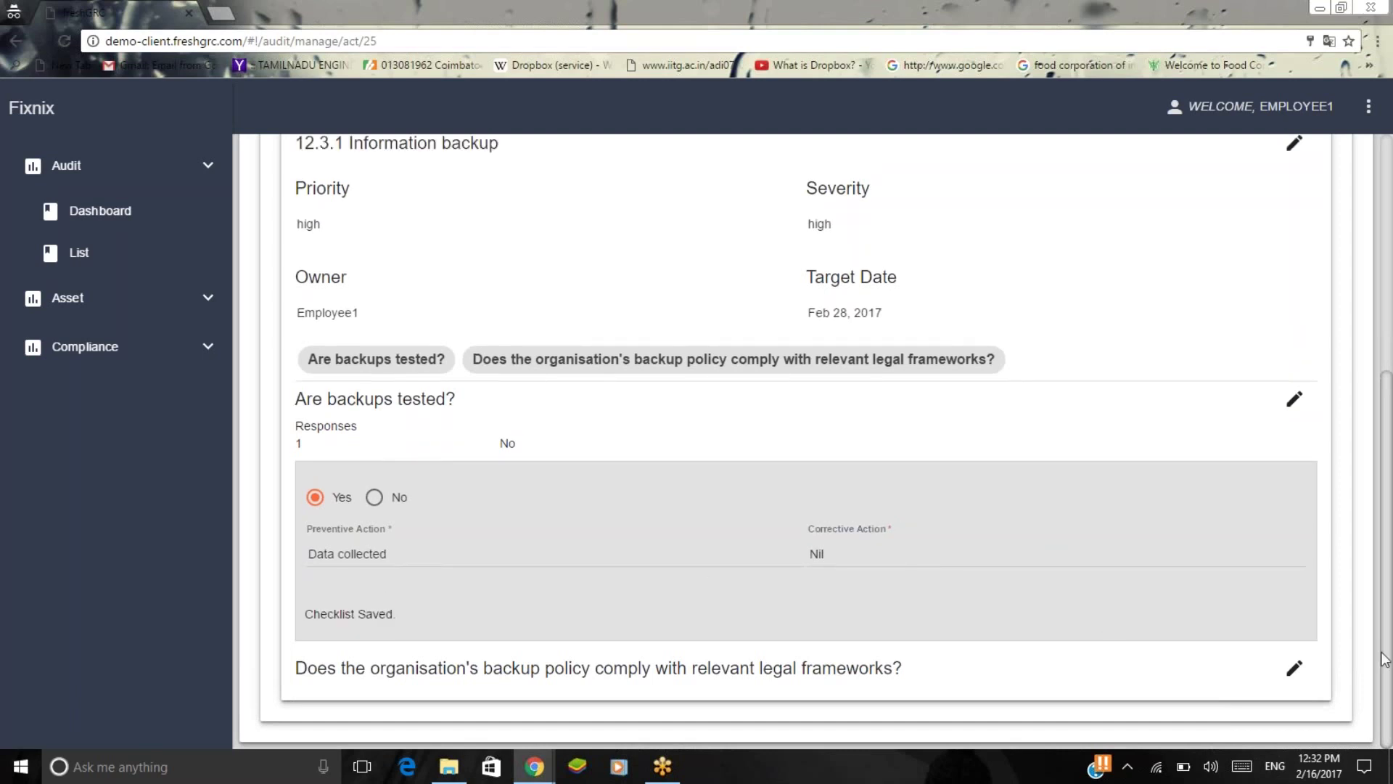
# Save Yes for the legal frameworks question with actions 'Evidence is obtained' and 'Clear'.
pyautogui.click(1294, 668)
pyautogui.scroll(-3, 947, 635)
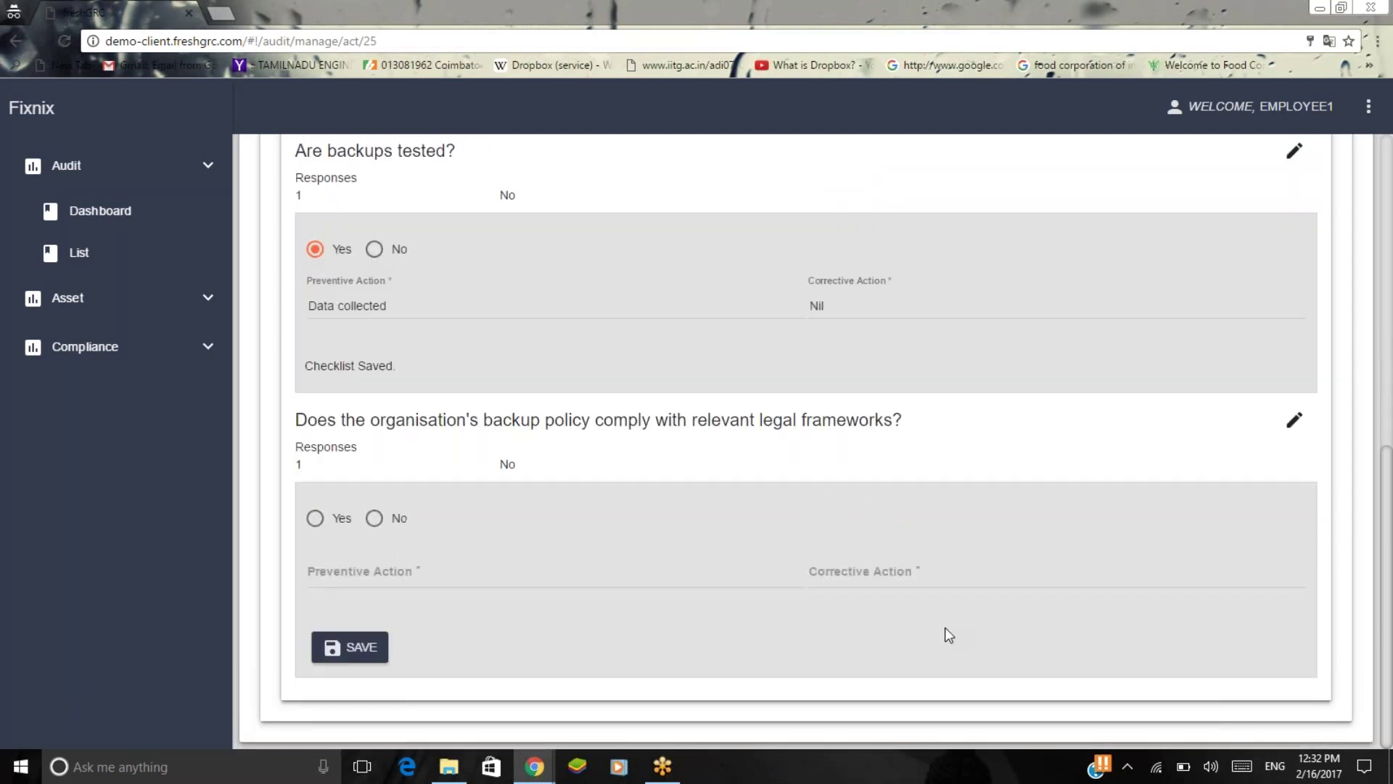
pyautogui.click(315, 517)
pyautogui.click(391, 577)
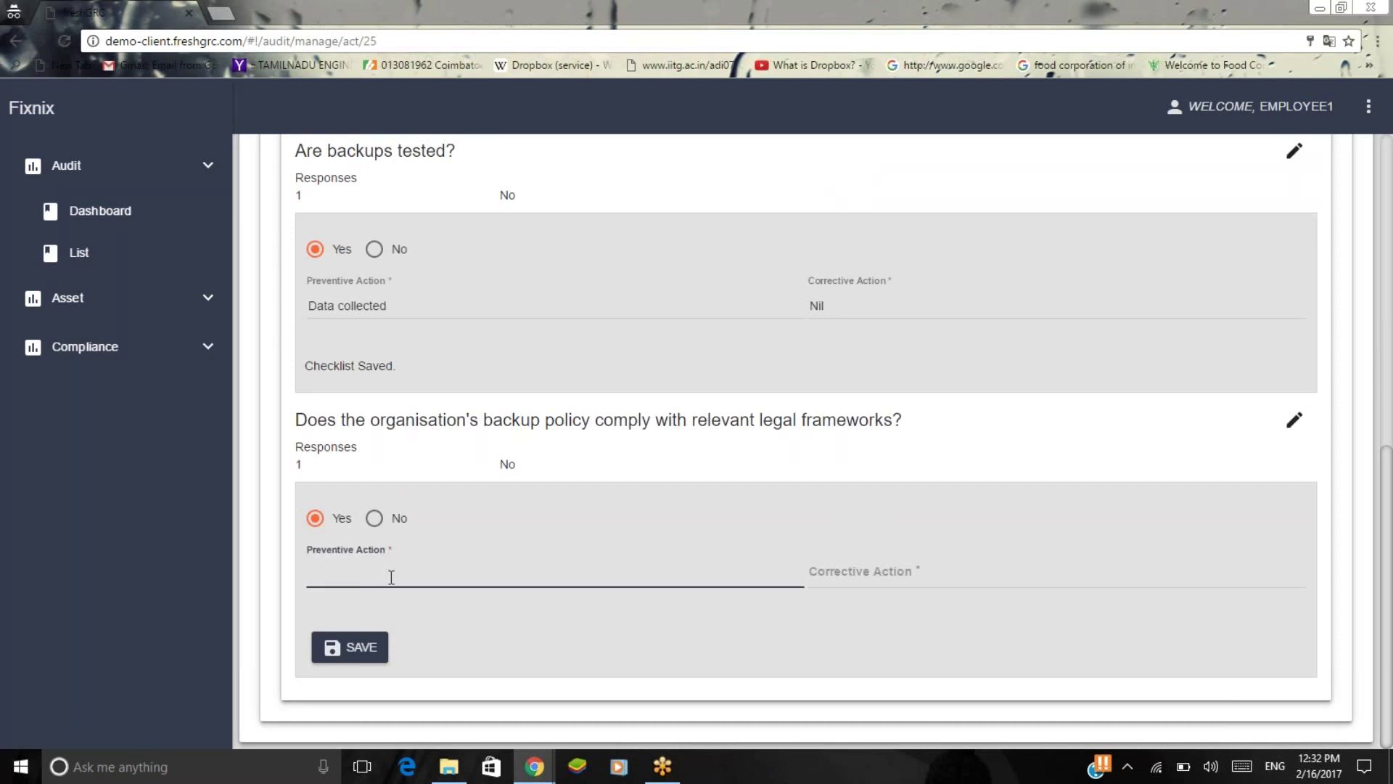
pyautogui.write('Eviden')
pyautogui.write('ce ')
pyautogui.write('is ob')
pyautogui.write('ia')
pyautogui.write('ai')
pyautogui.write('ned')
pyautogui.click(912, 576)
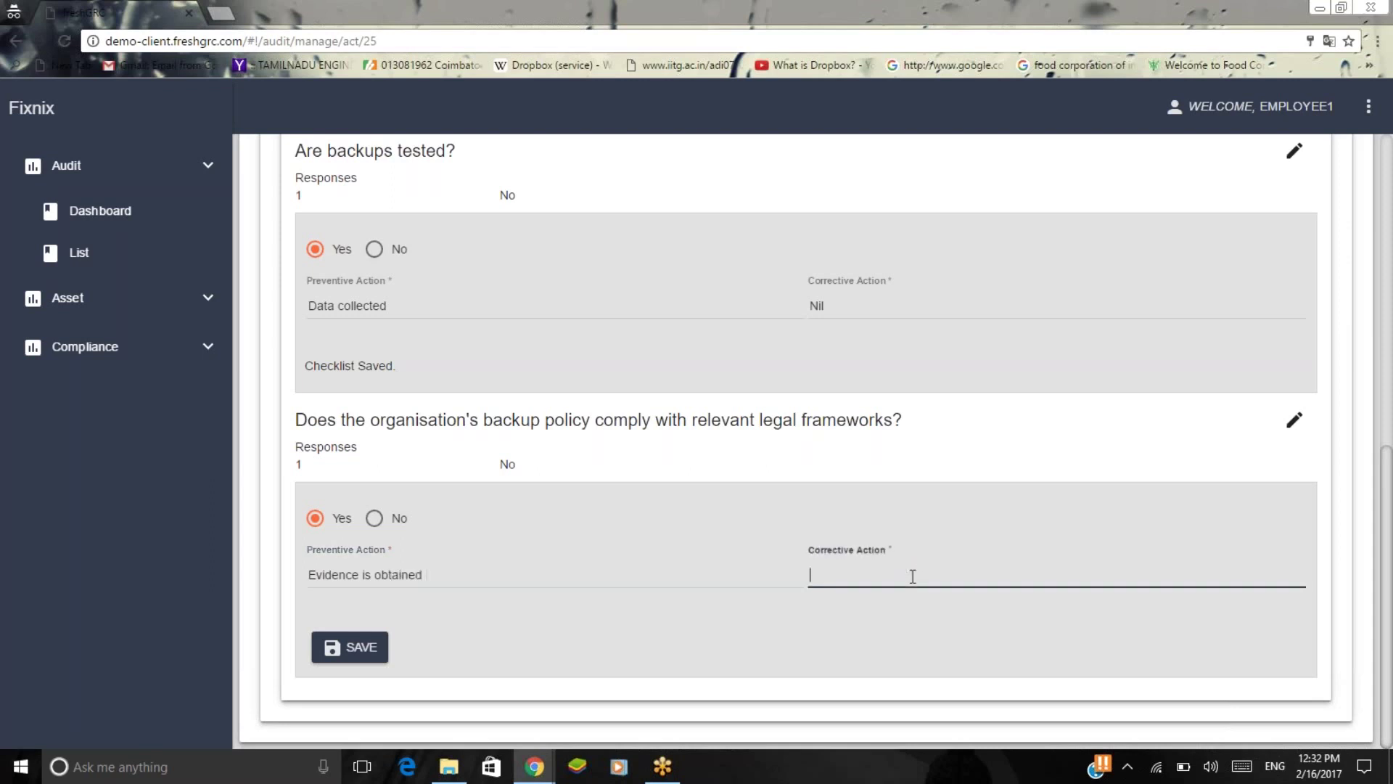
pyautogui.write('Clear')
pyautogui.click(350, 646)
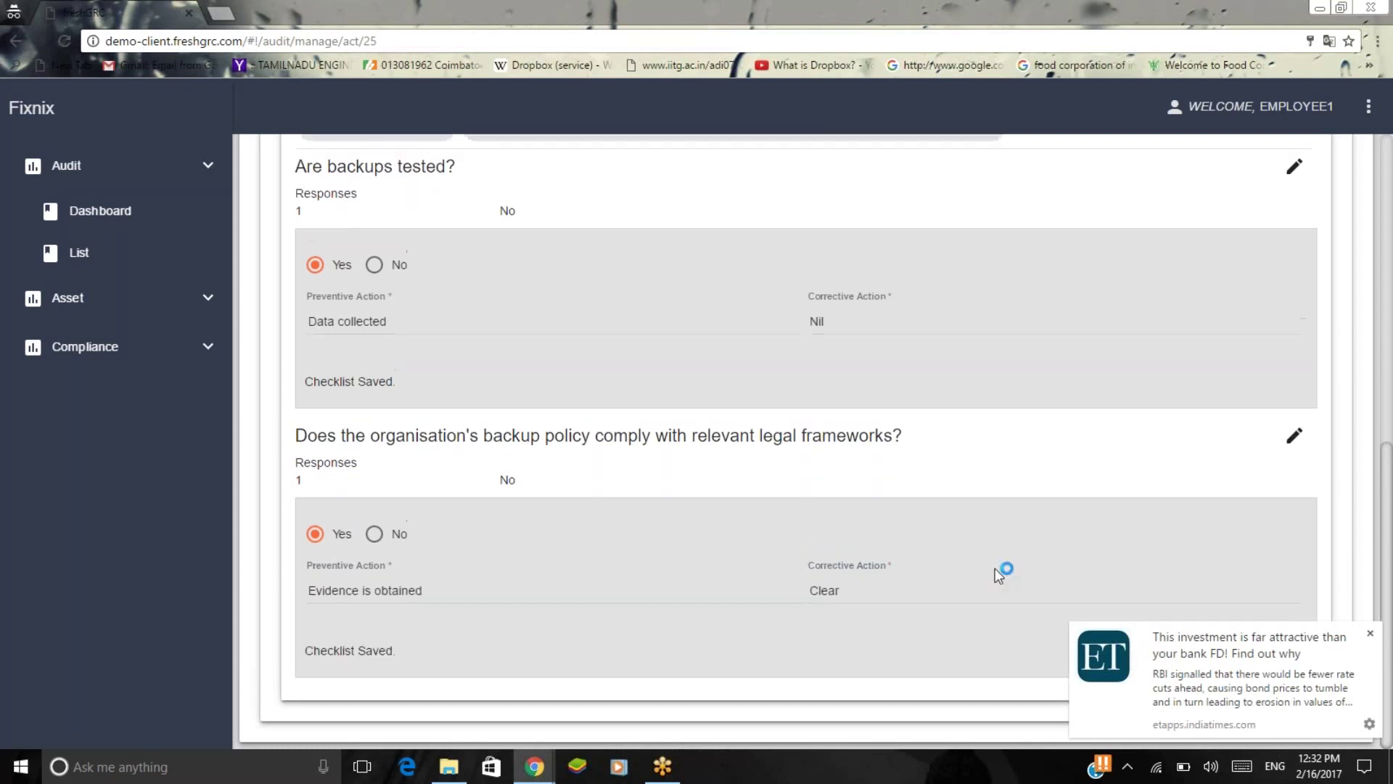
pyautogui.click(1370, 633)
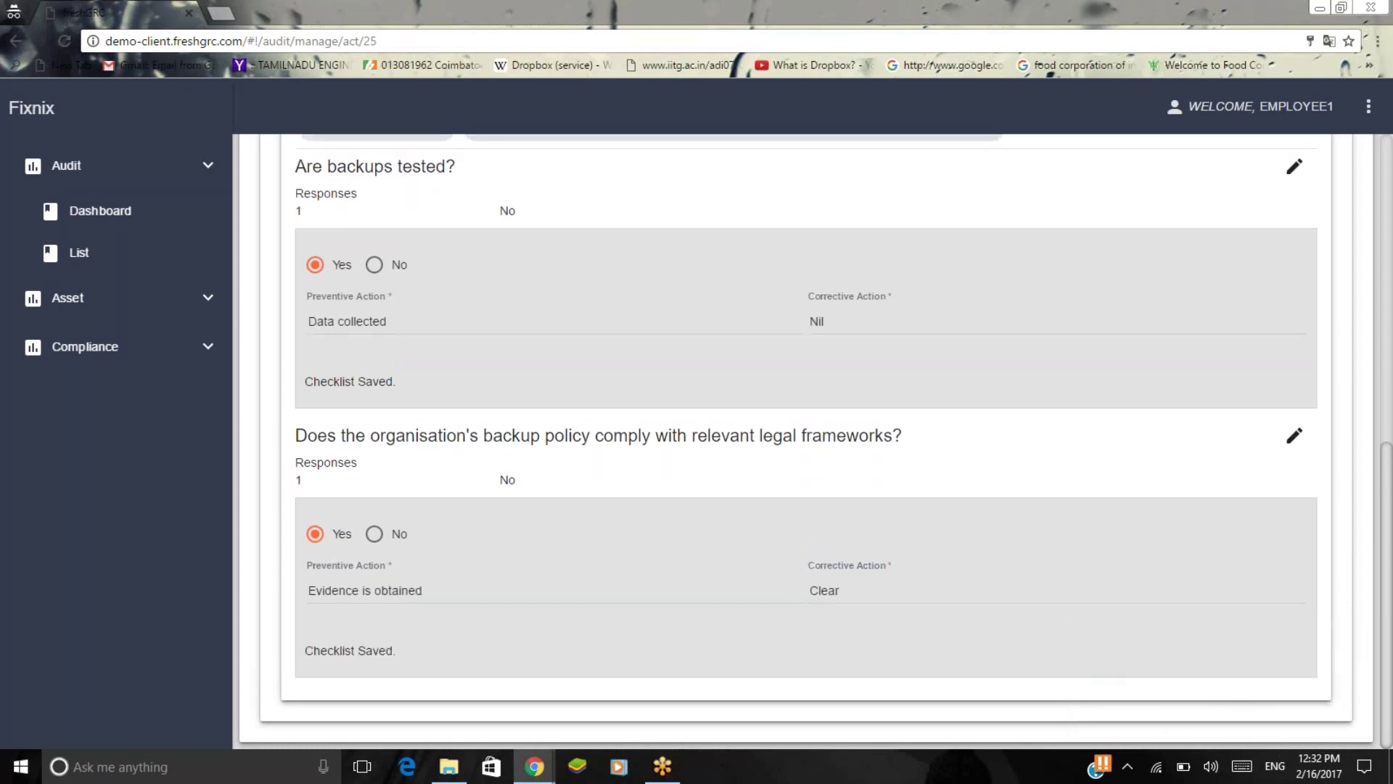
pyautogui.scroll(15, 736, 371)
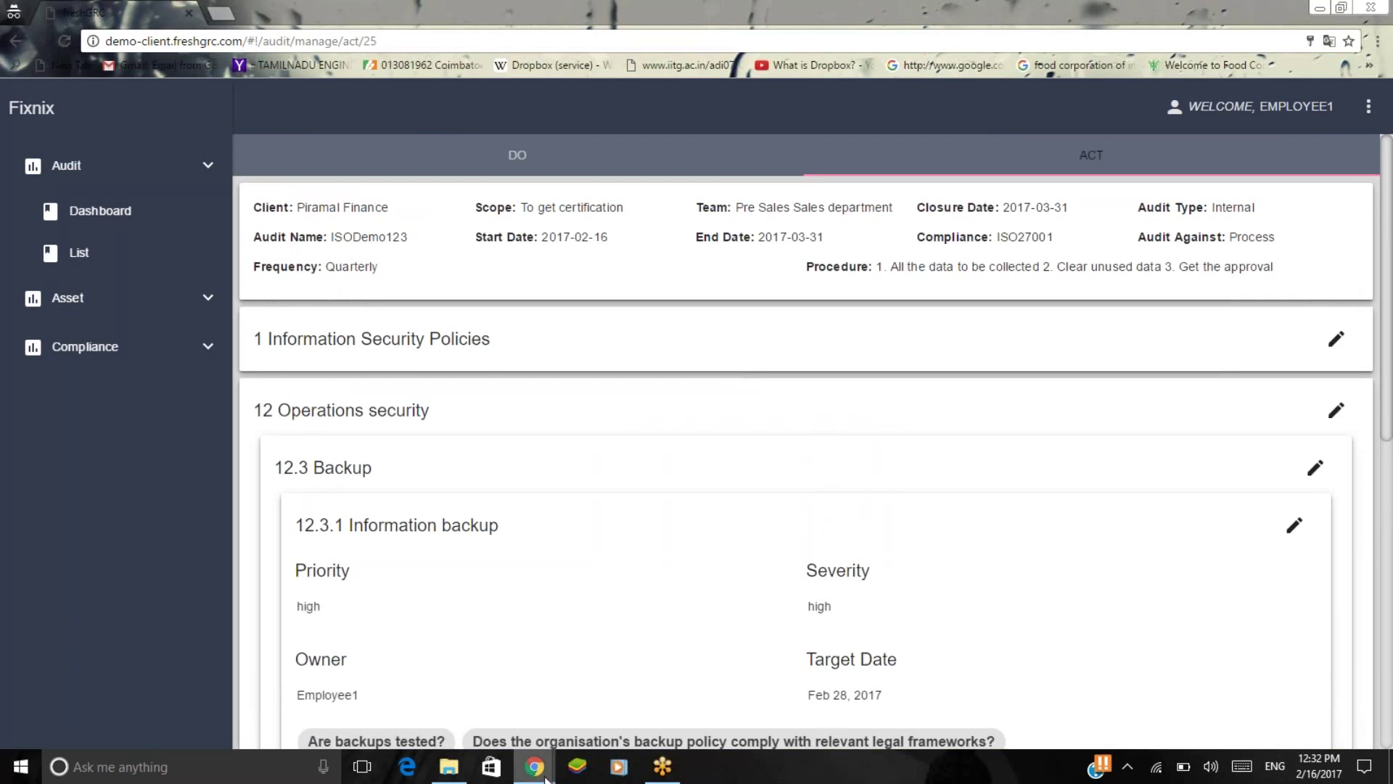
# In the other freshGRC window, open the ISODemo123 audit from the audit list.
pyautogui.moveTo(546, 780)
pyautogui.click(473, 713)
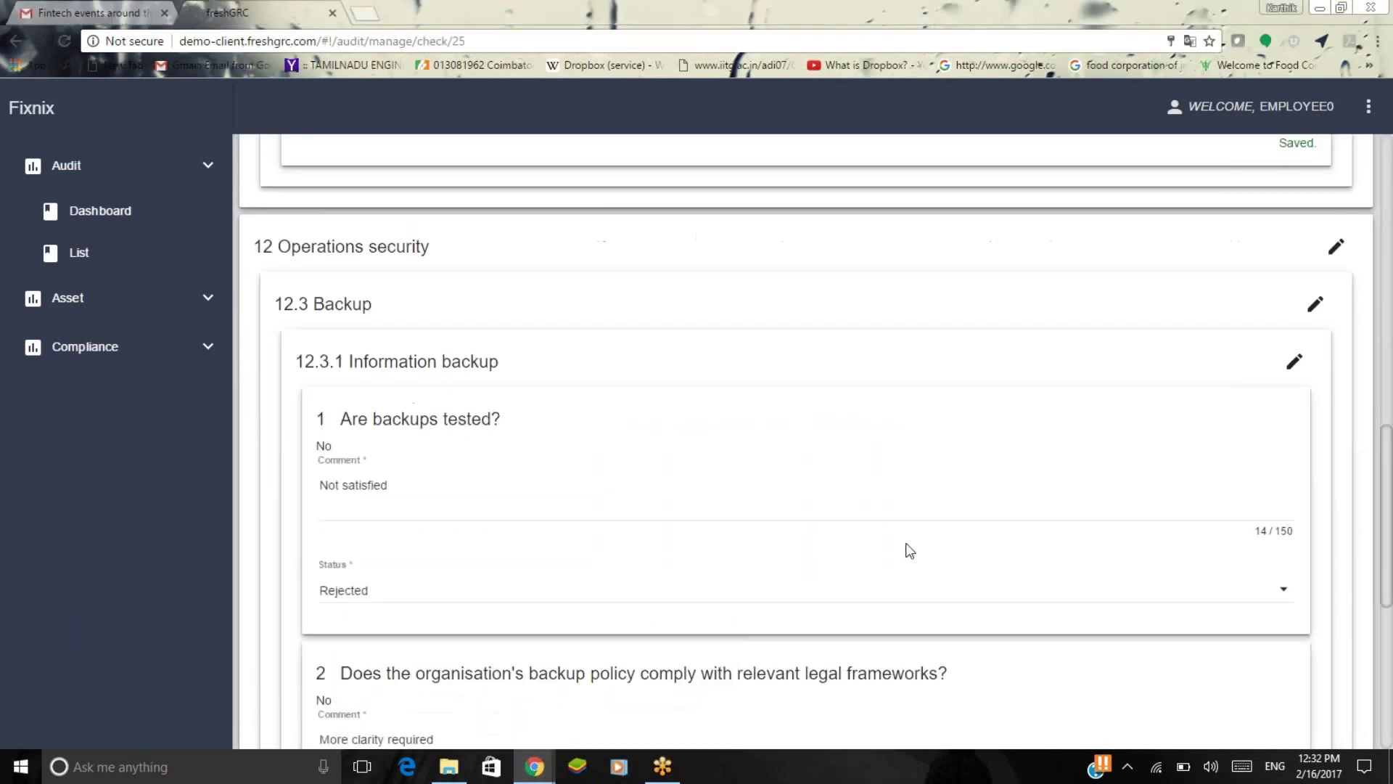
pyautogui.scroll(20, 880, 563)
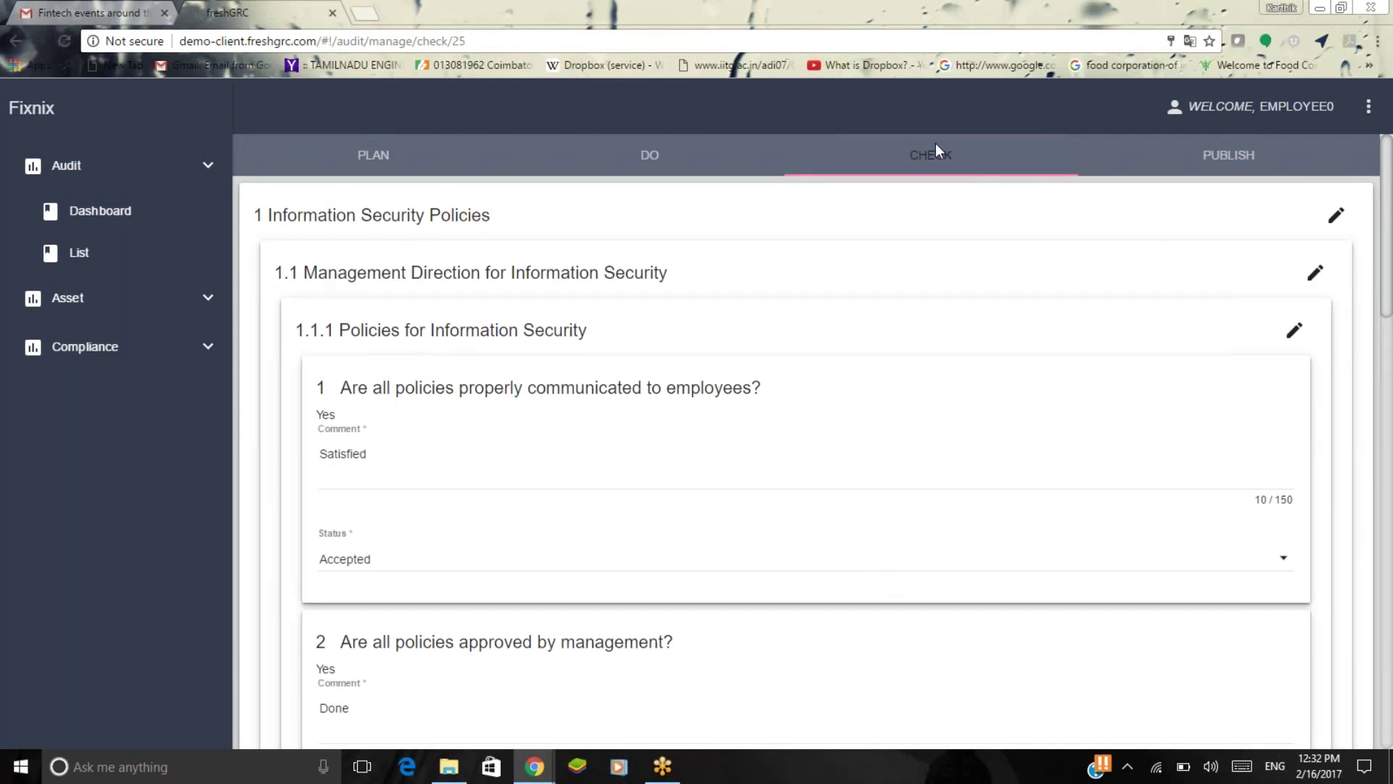
pyautogui.click(116, 254)
pyautogui.scroll(-4, 835, 439)
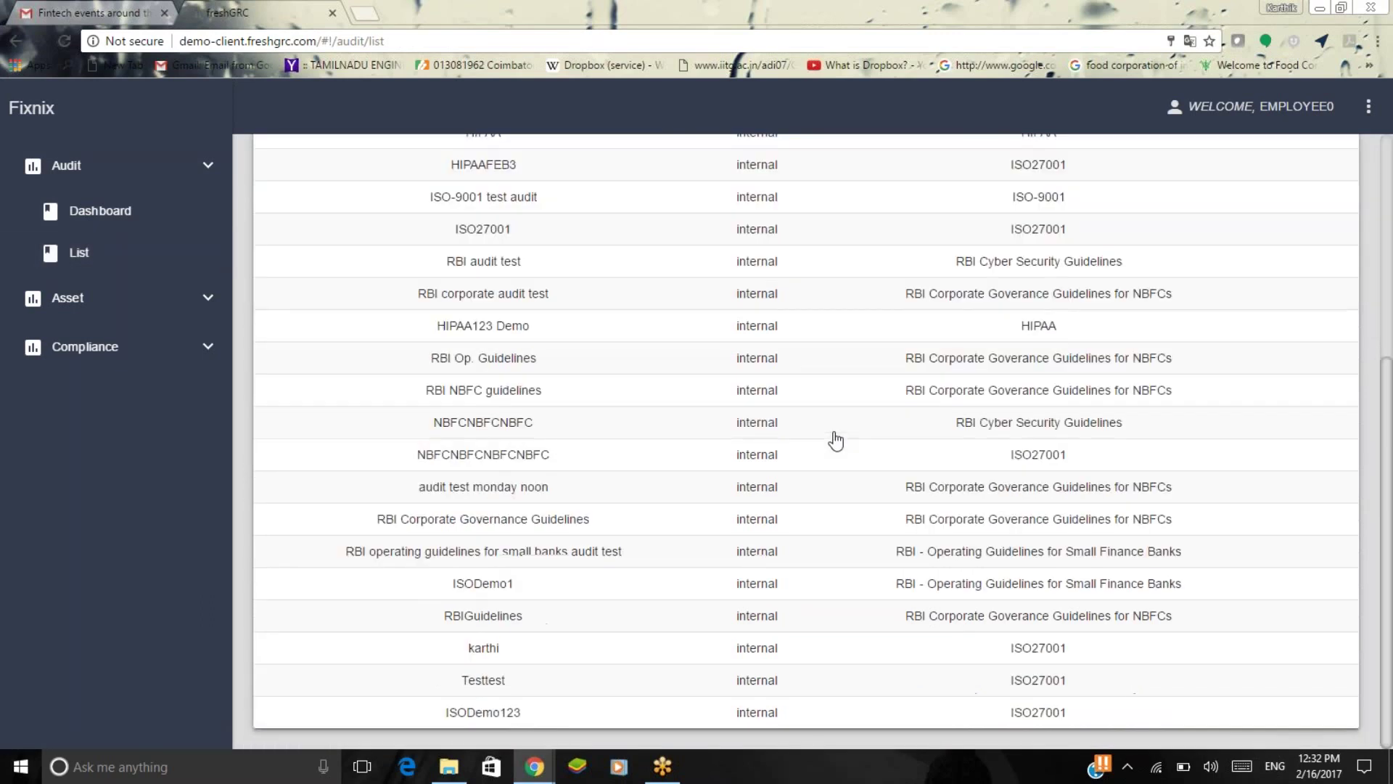
pyautogui.click(495, 717)
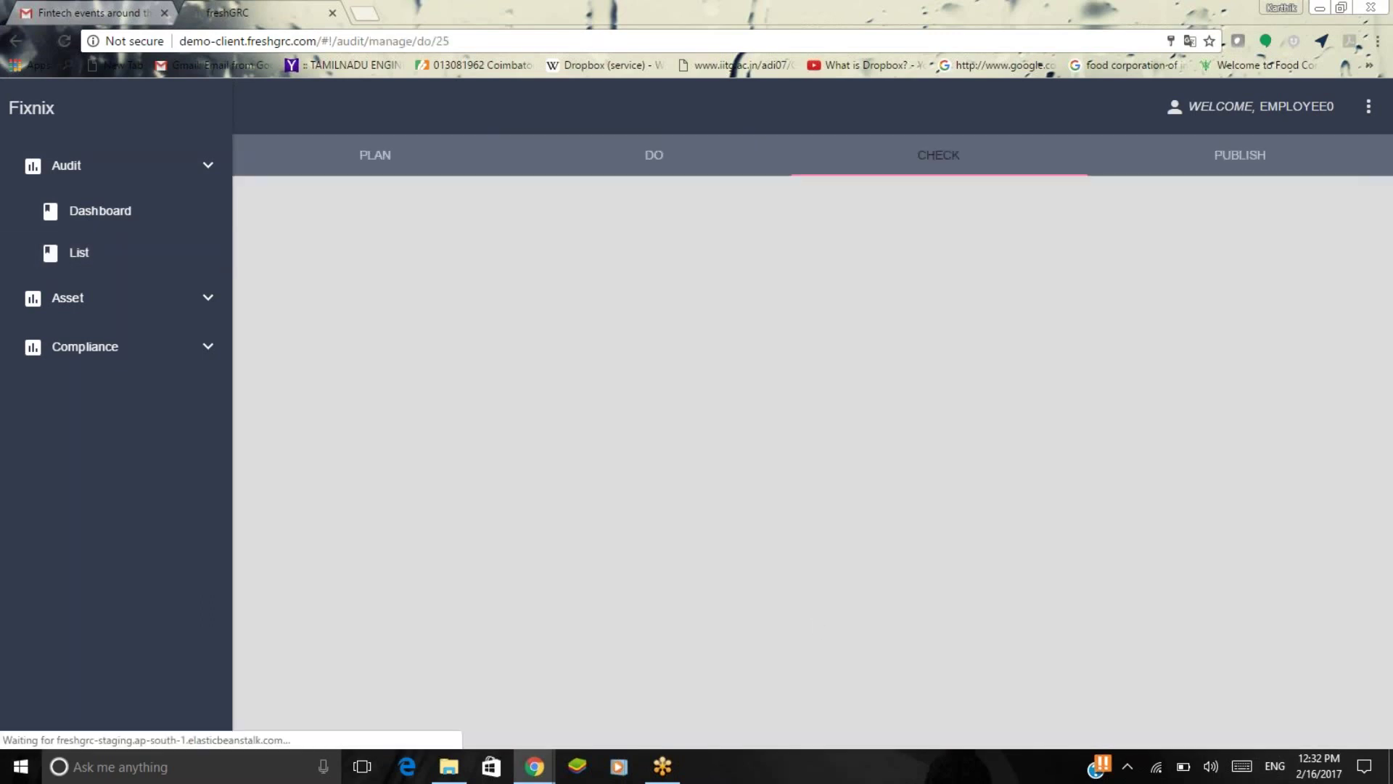
# Open the CHECK stage and expand 12 > 12.3 > 12.3.1 Information backup.
pyautogui.click(965, 138)
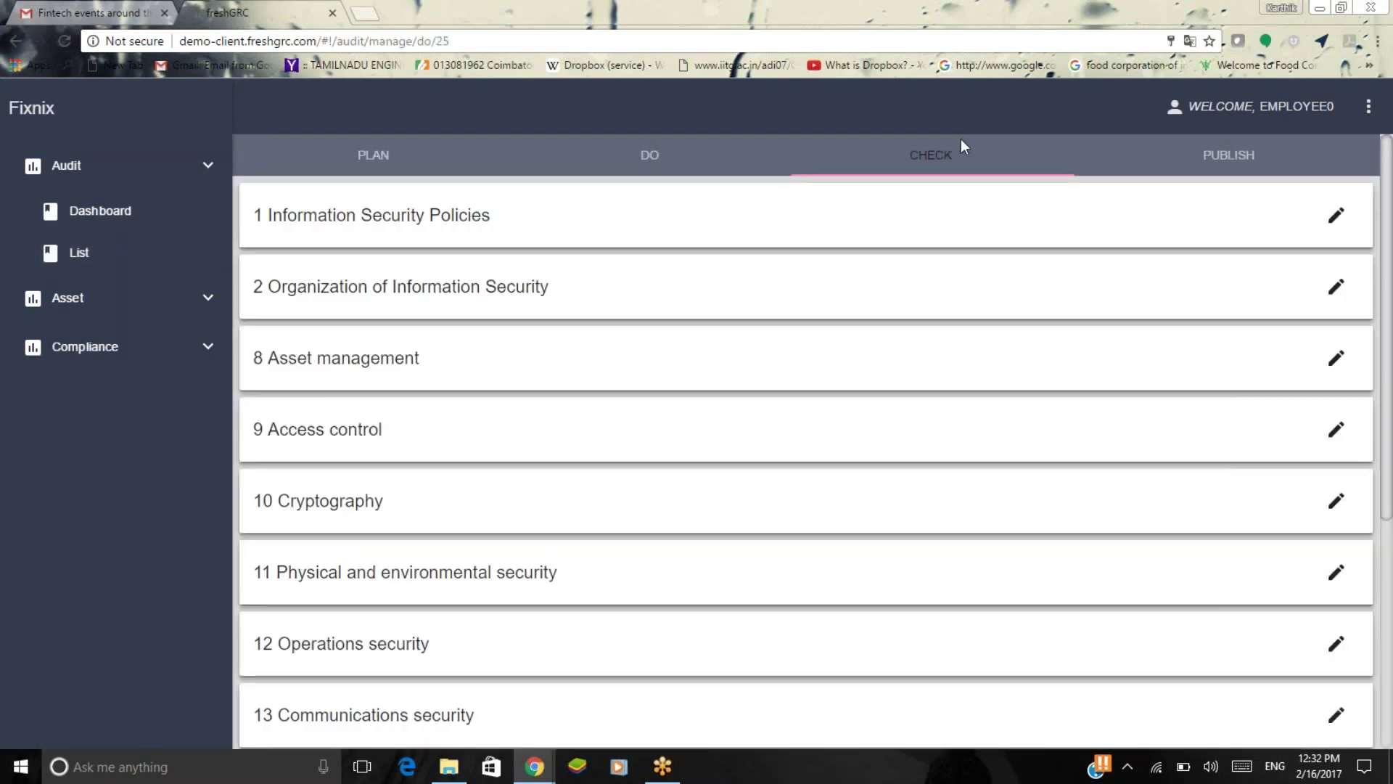
pyautogui.click(951, 163)
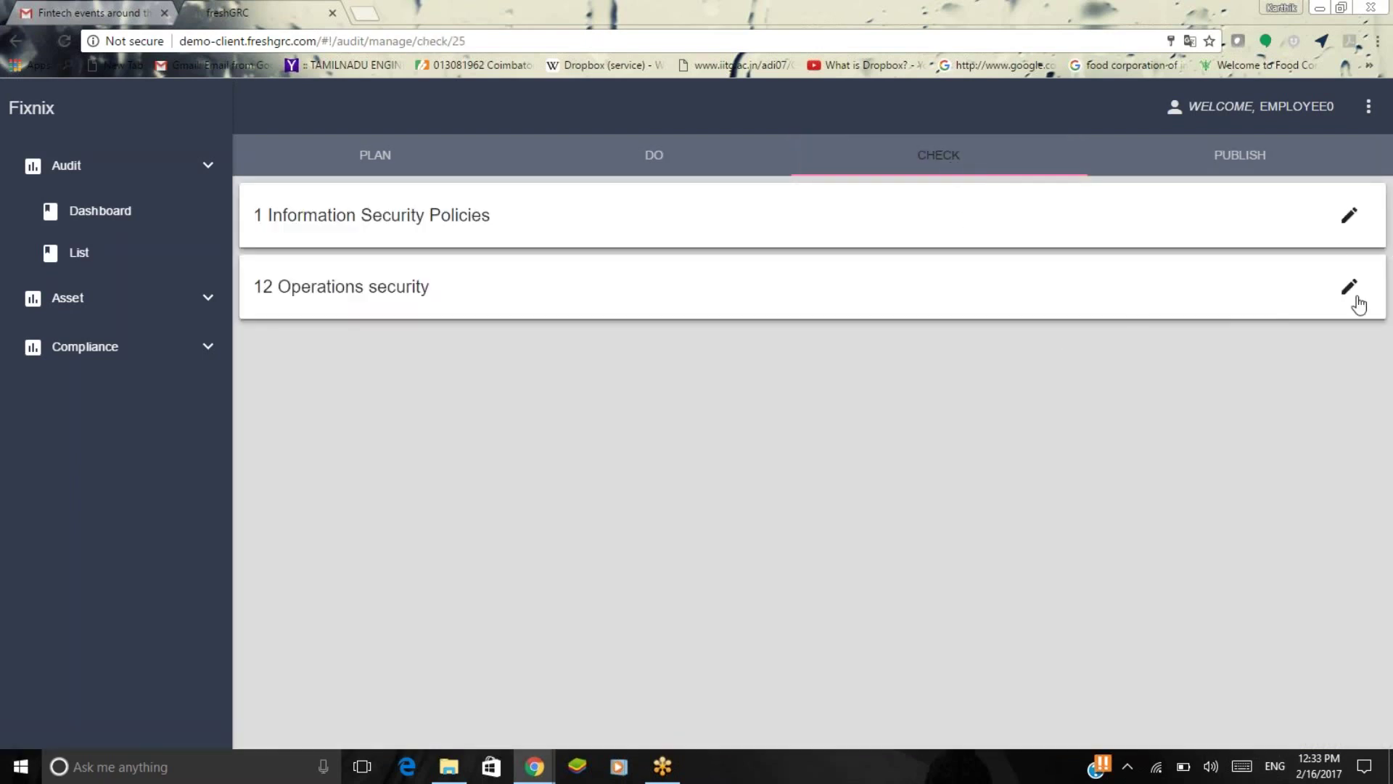
pyautogui.click(1353, 297)
pyautogui.click(1325, 357)
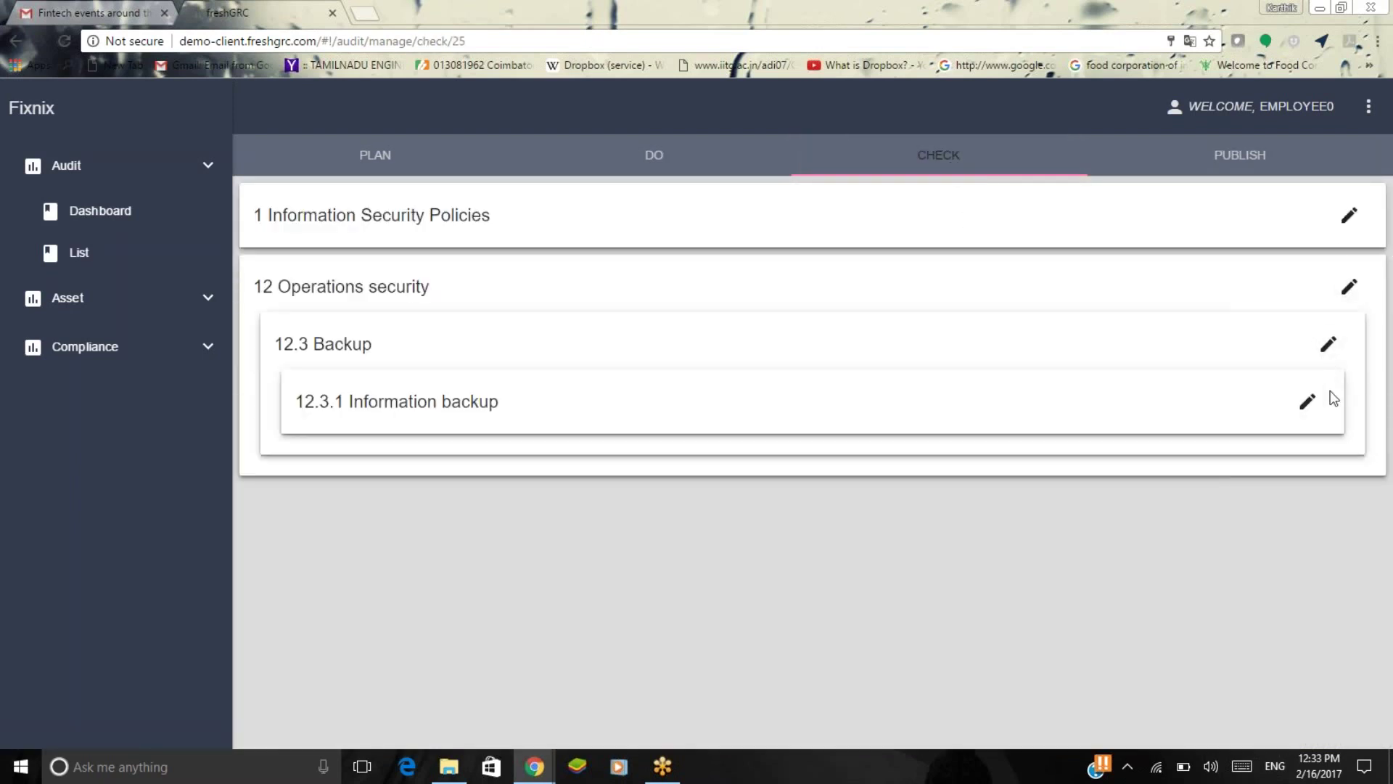
pyautogui.click(1306, 398)
pyautogui.scroll(-3, 1123, 524)
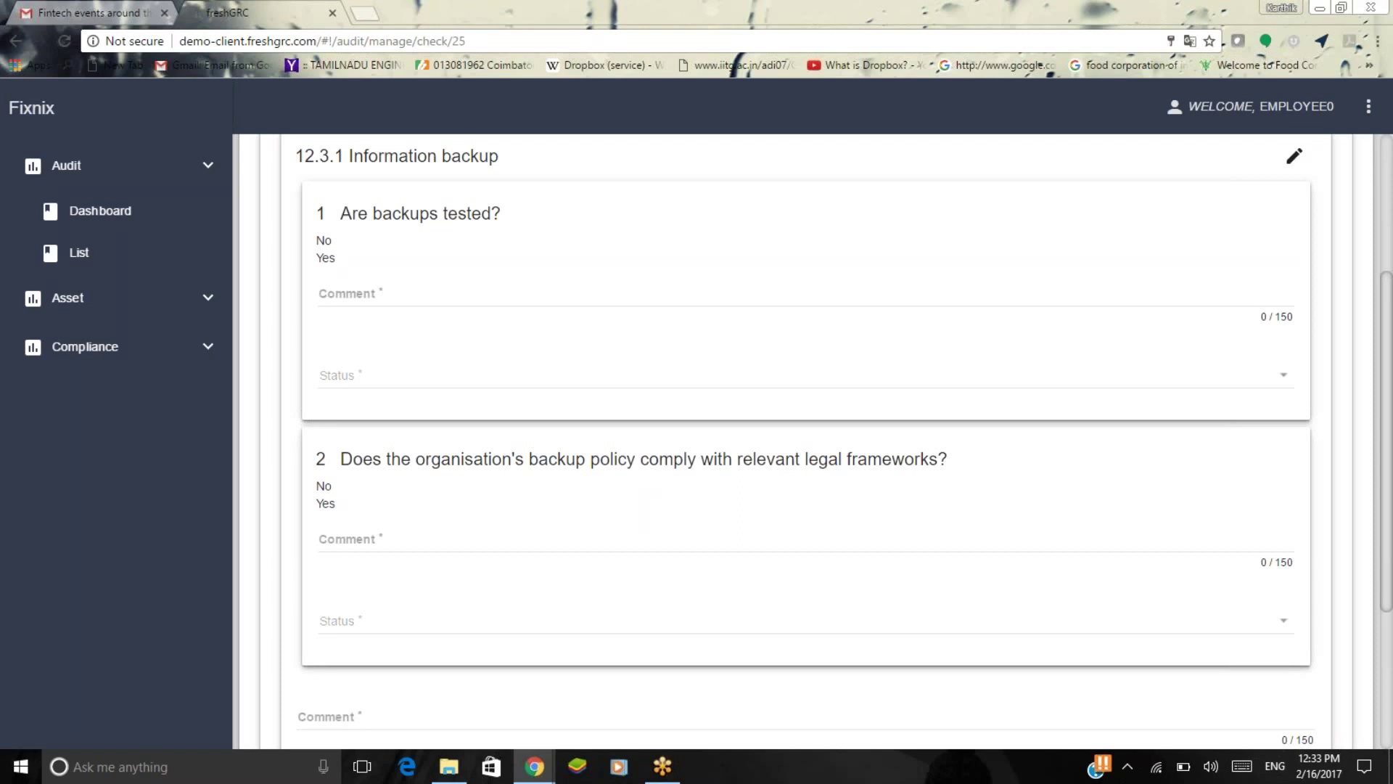
# Comment 'Good job' on the first backup question and mark it Accepted.
pyautogui.click(958, 301)
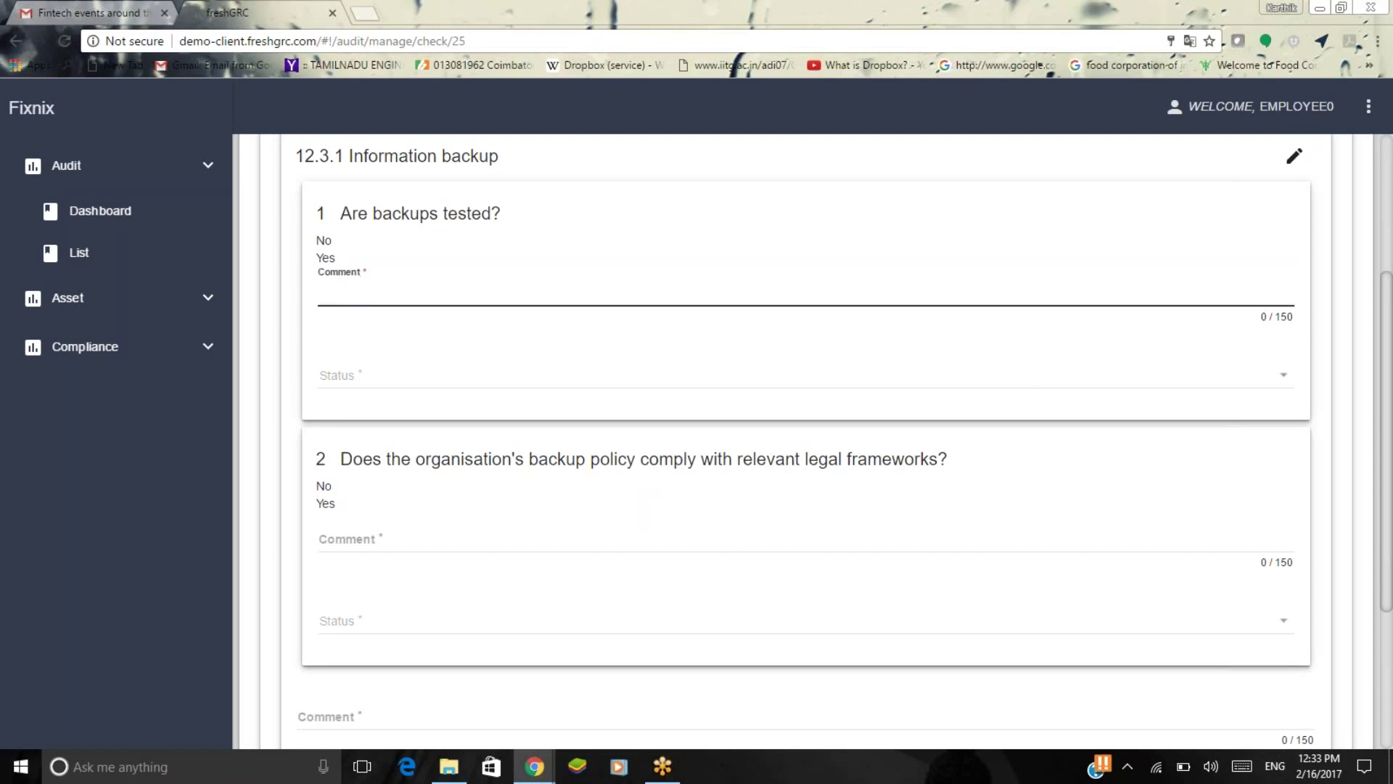
pyautogui.write('Goo')
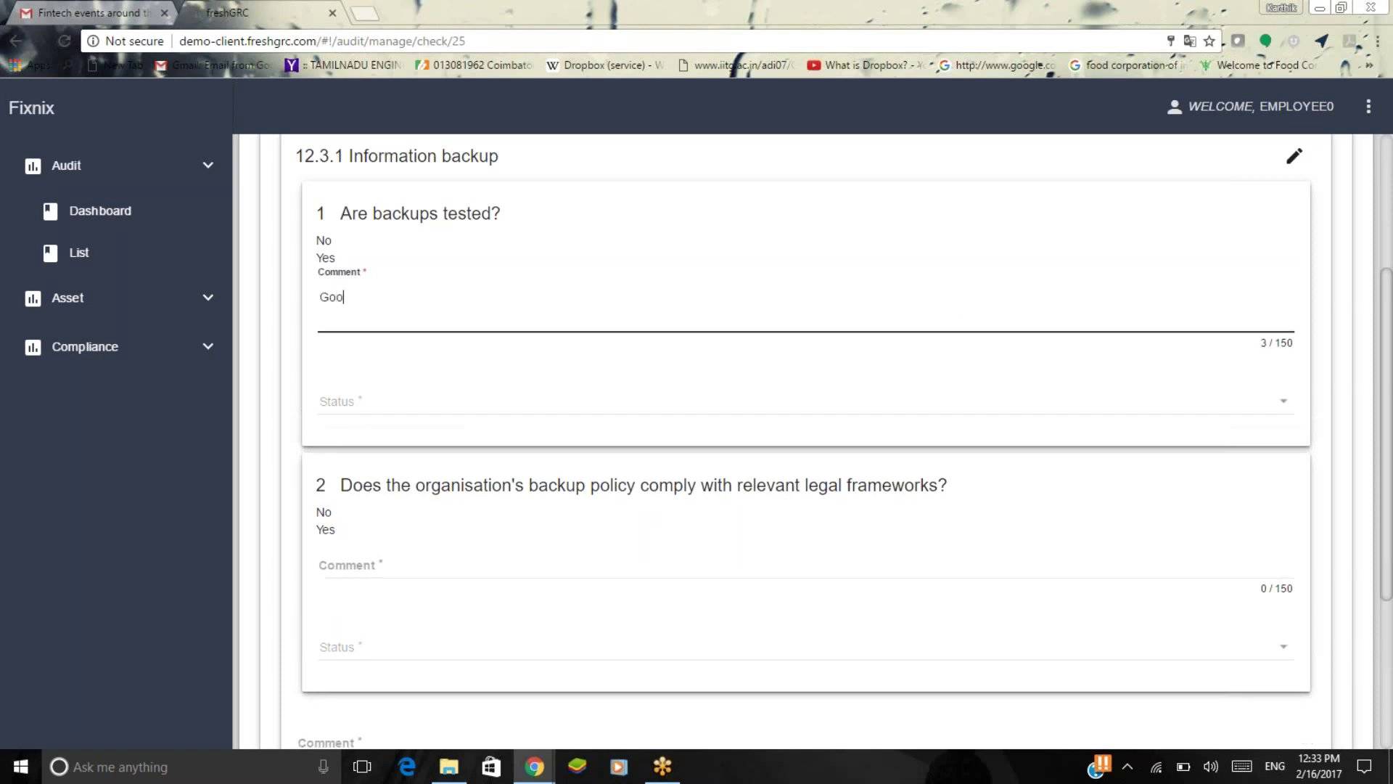
pyautogui.write('d job')
pyautogui.click(945, 403)
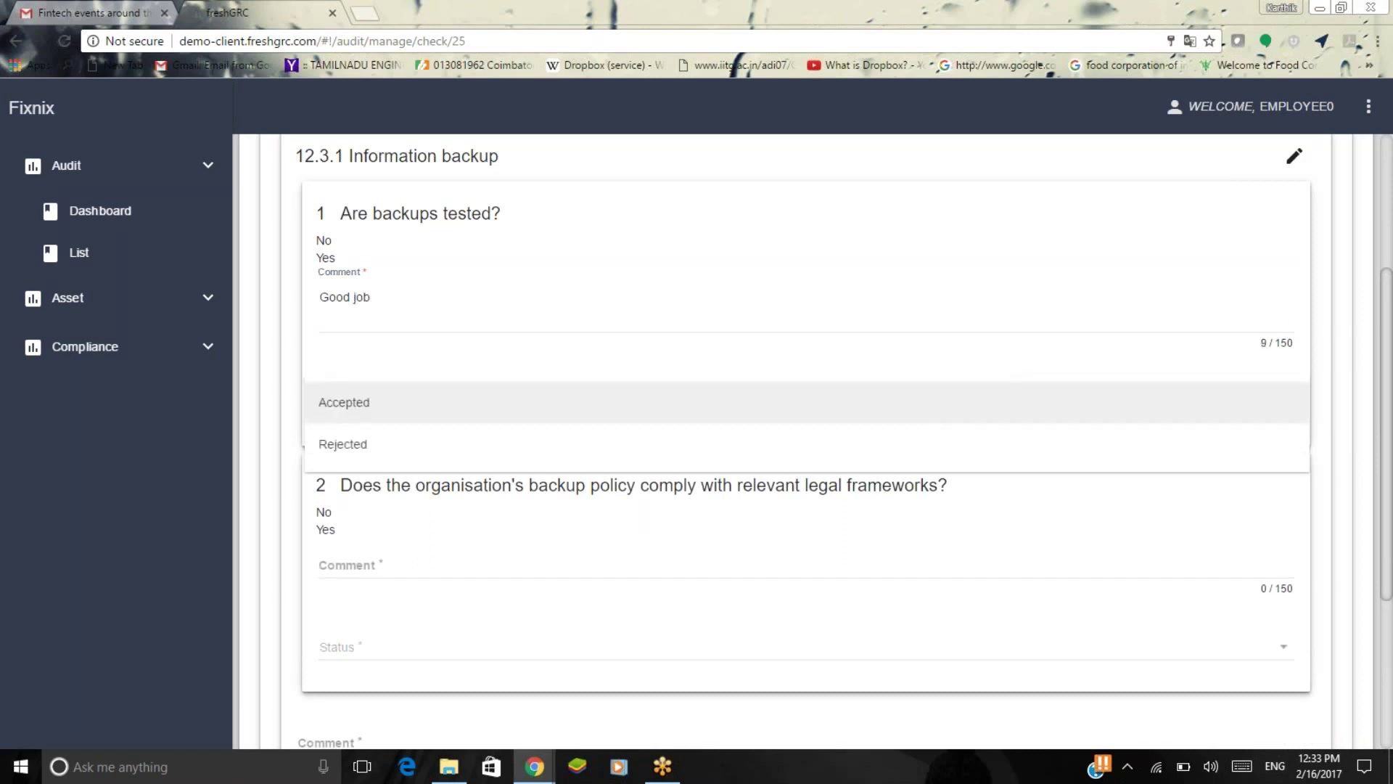
pyautogui.click(914, 403)
pyautogui.scroll(-4, 726, 363)
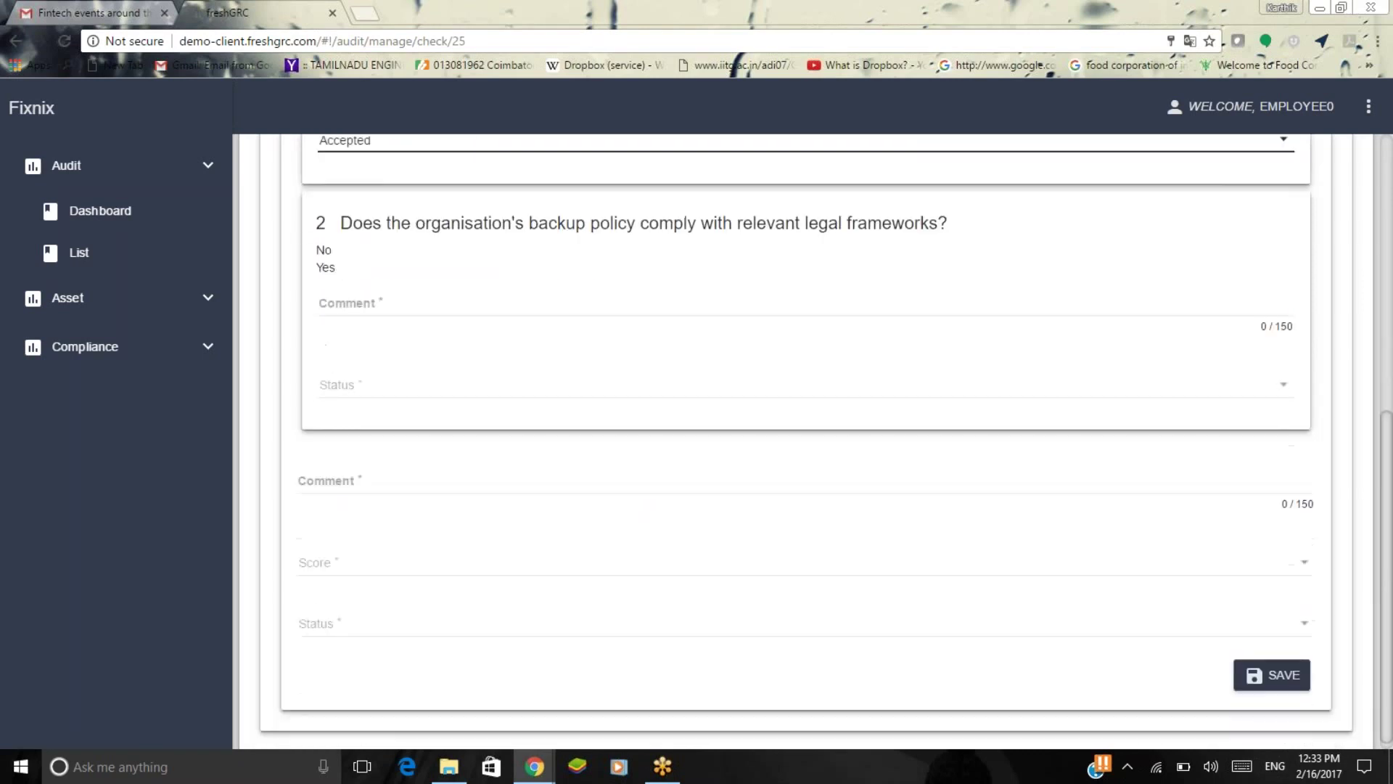
# Comment 'I'am satisfied' on the legal frameworks question and mark it Accepted.
pyautogui.click(724, 308)
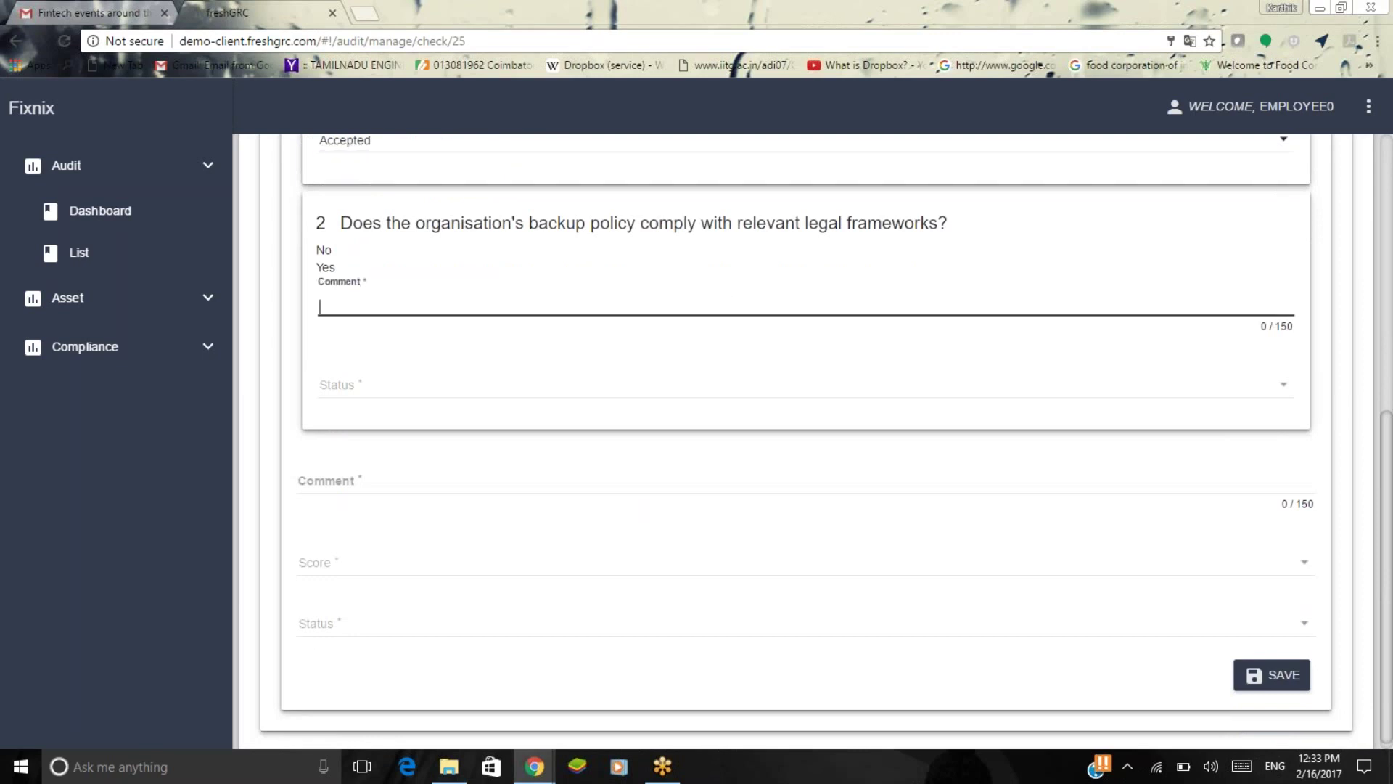
pyautogui.write("I'am satisfied")
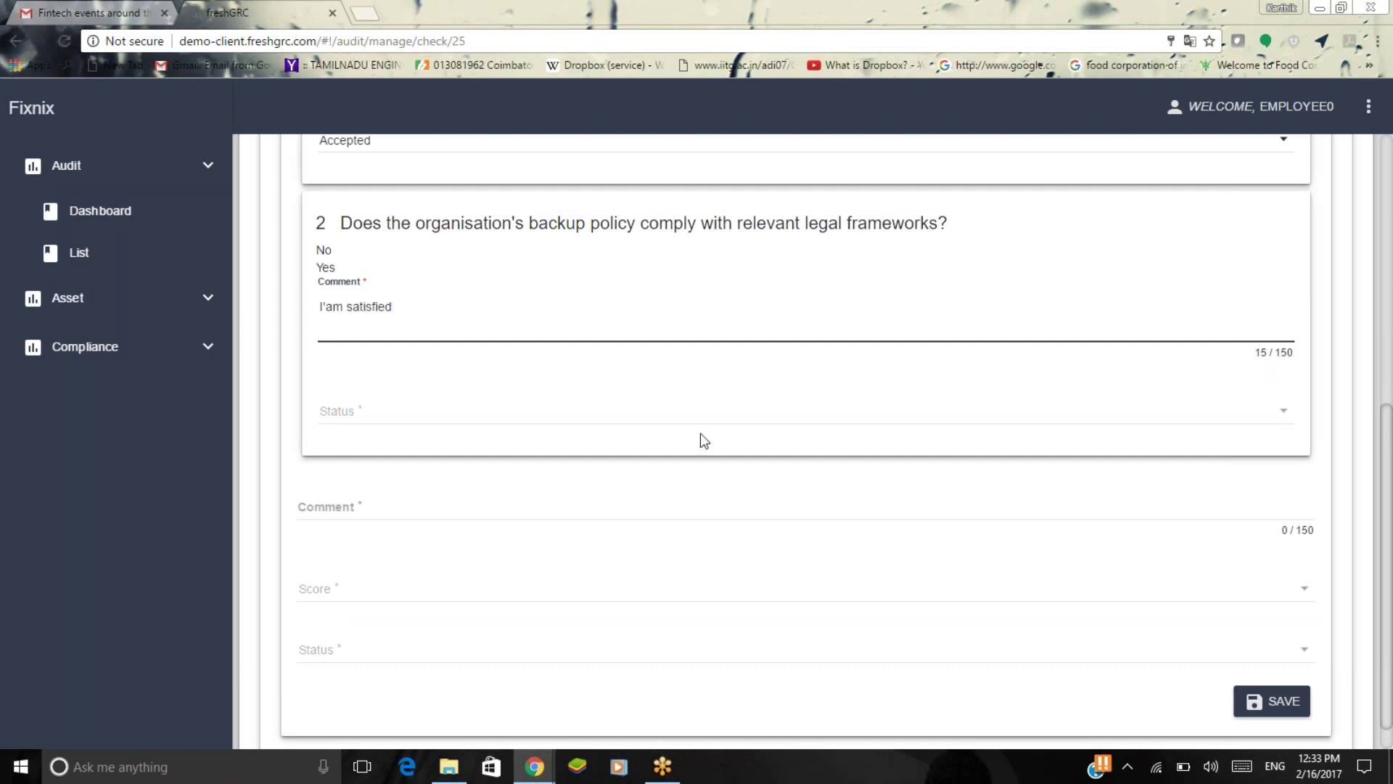
pyautogui.click(696, 408)
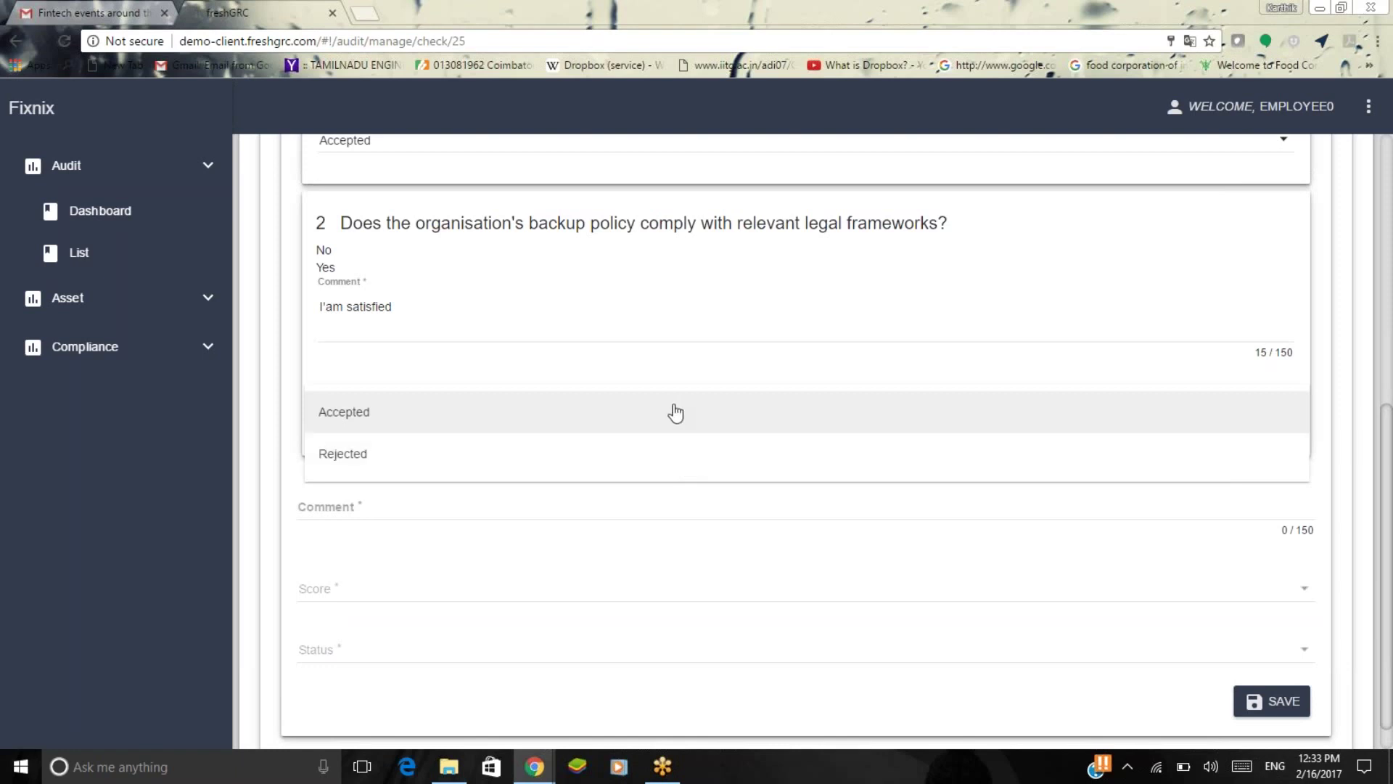
pyautogui.click(673, 412)
# Enter the overall comment 'Please ensure that it is done in clear and fast manner'.
pyautogui.click(621, 510)
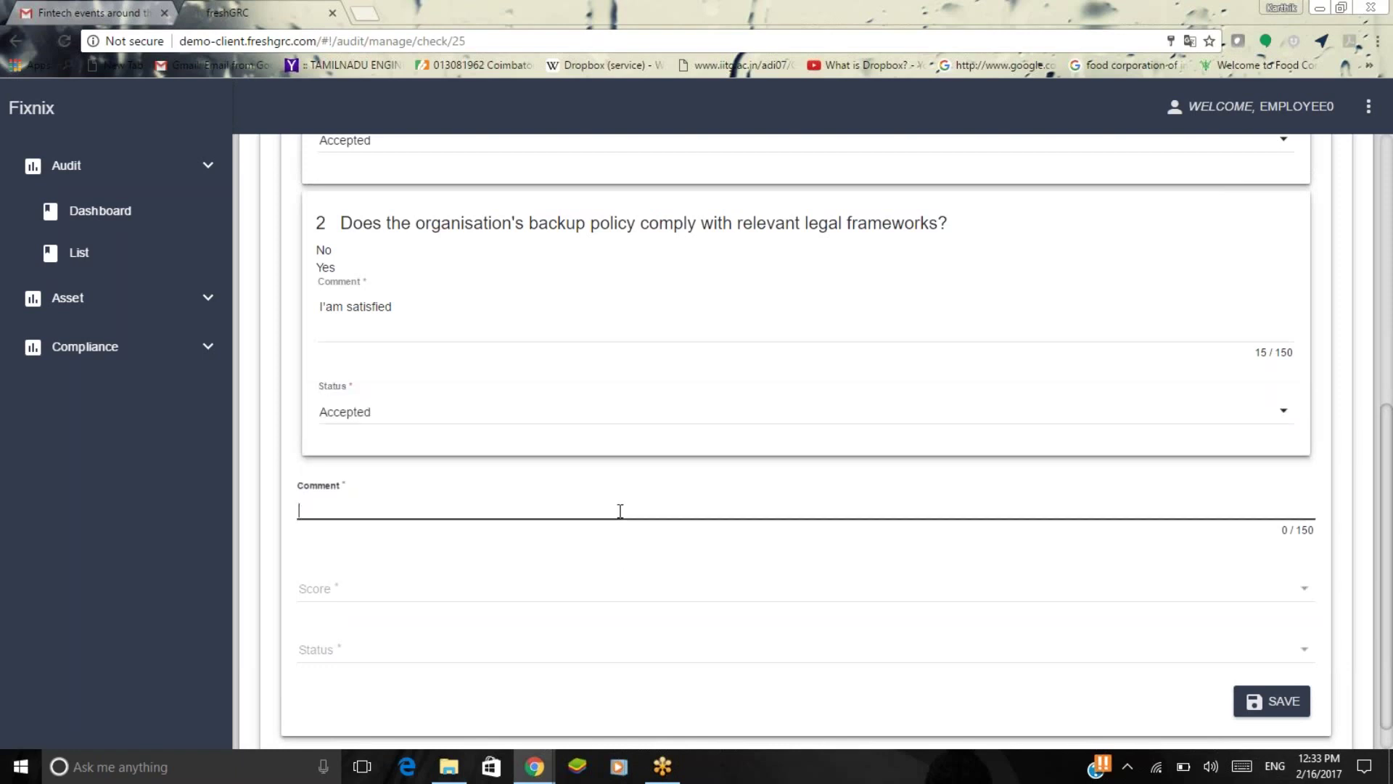
pyautogui.write('Please ensure that it is')
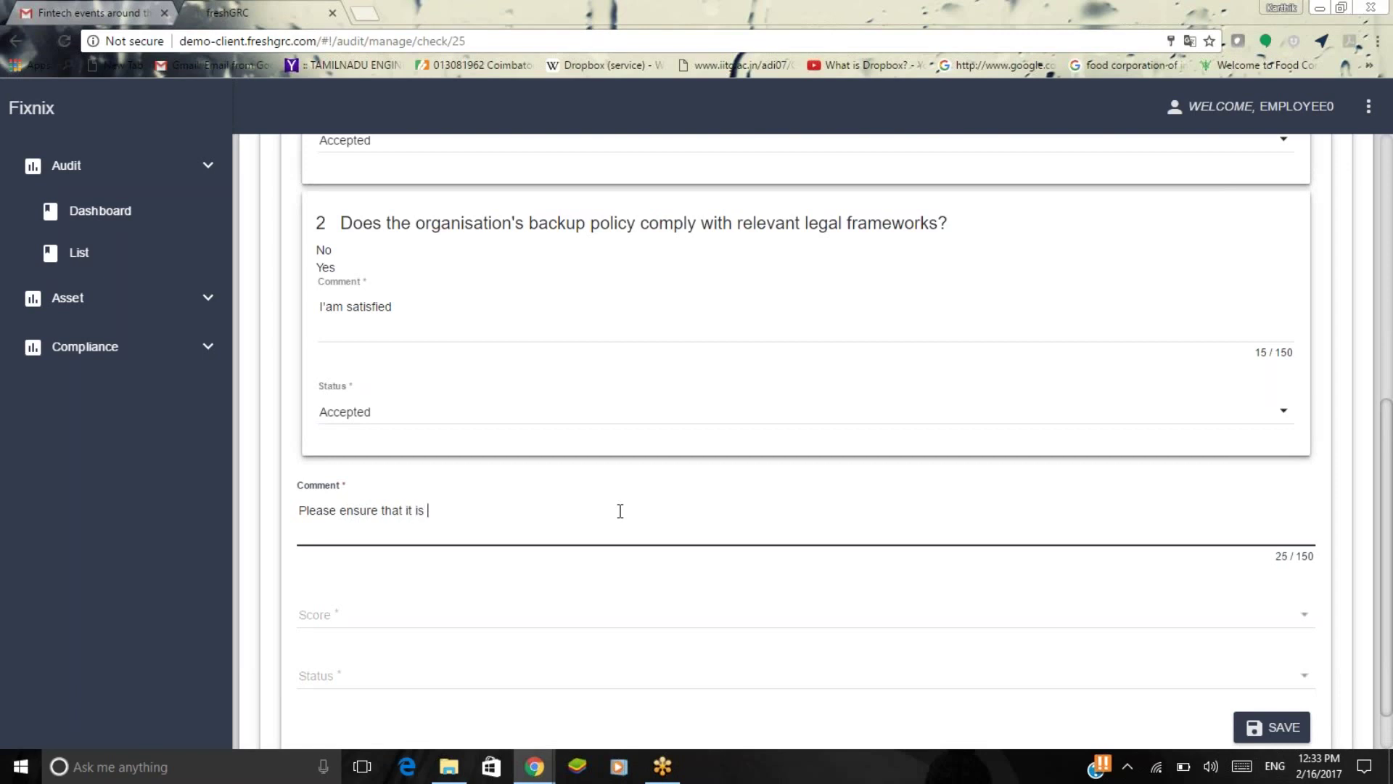
pyautogui.write(' done in clear and g')
pyautogui.press('BackSpace')
pyautogui.write('gd')
pyautogui.press('BackSpace')
pyautogui.press('BackSpace')
pyautogui.write('fast ')
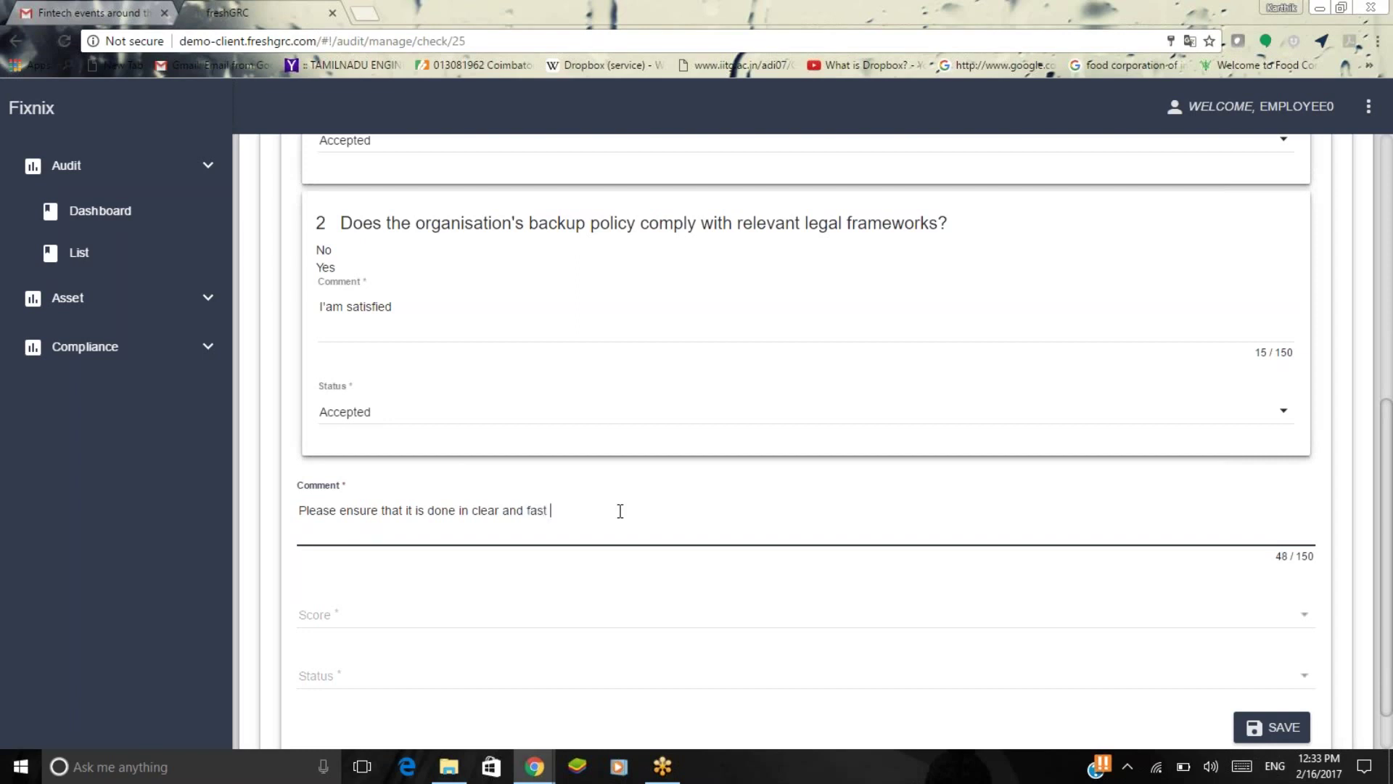
pyautogui.write('manner')
# Give the Information backup review score 4 and status Accepted, then save it.
pyautogui.scroll(-1, 622, 516)
pyautogui.click(637, 567)
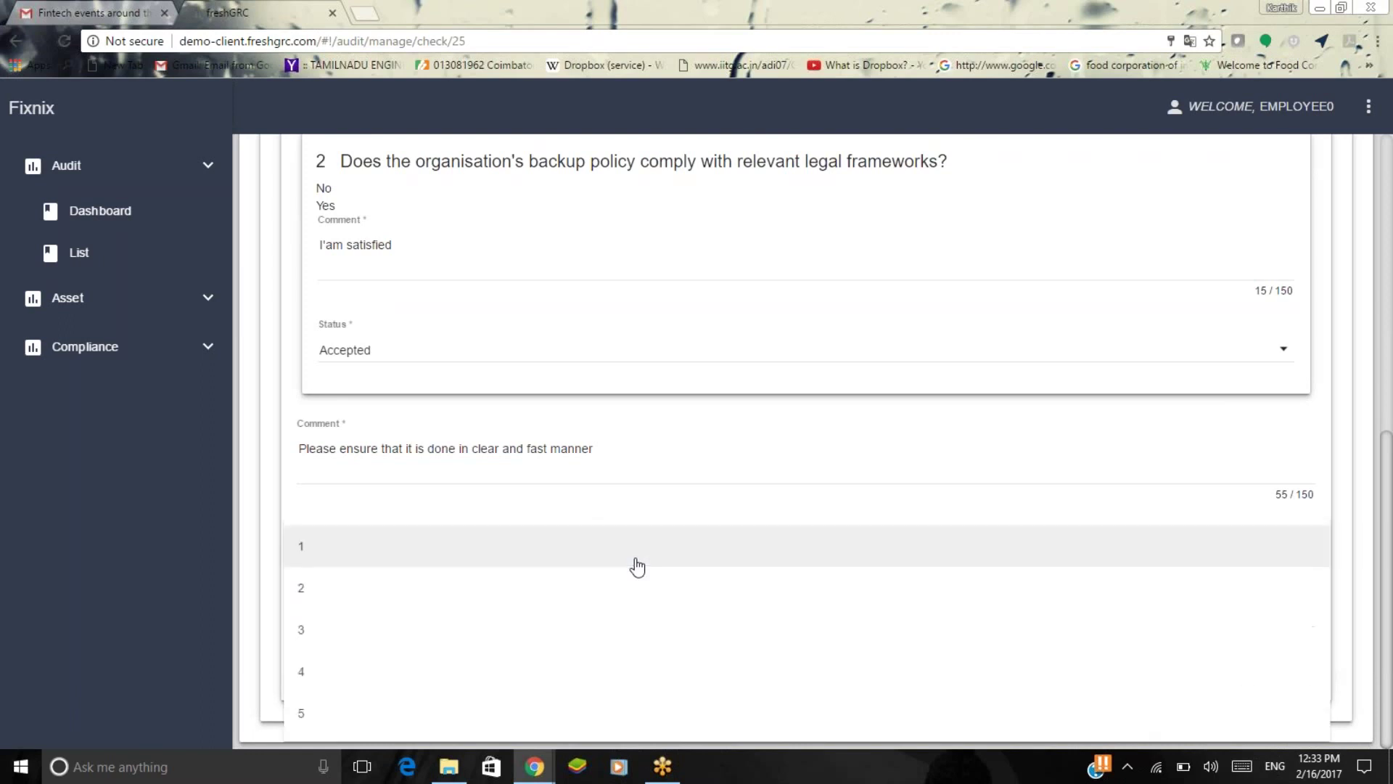
pyautogui.click(604, 671)
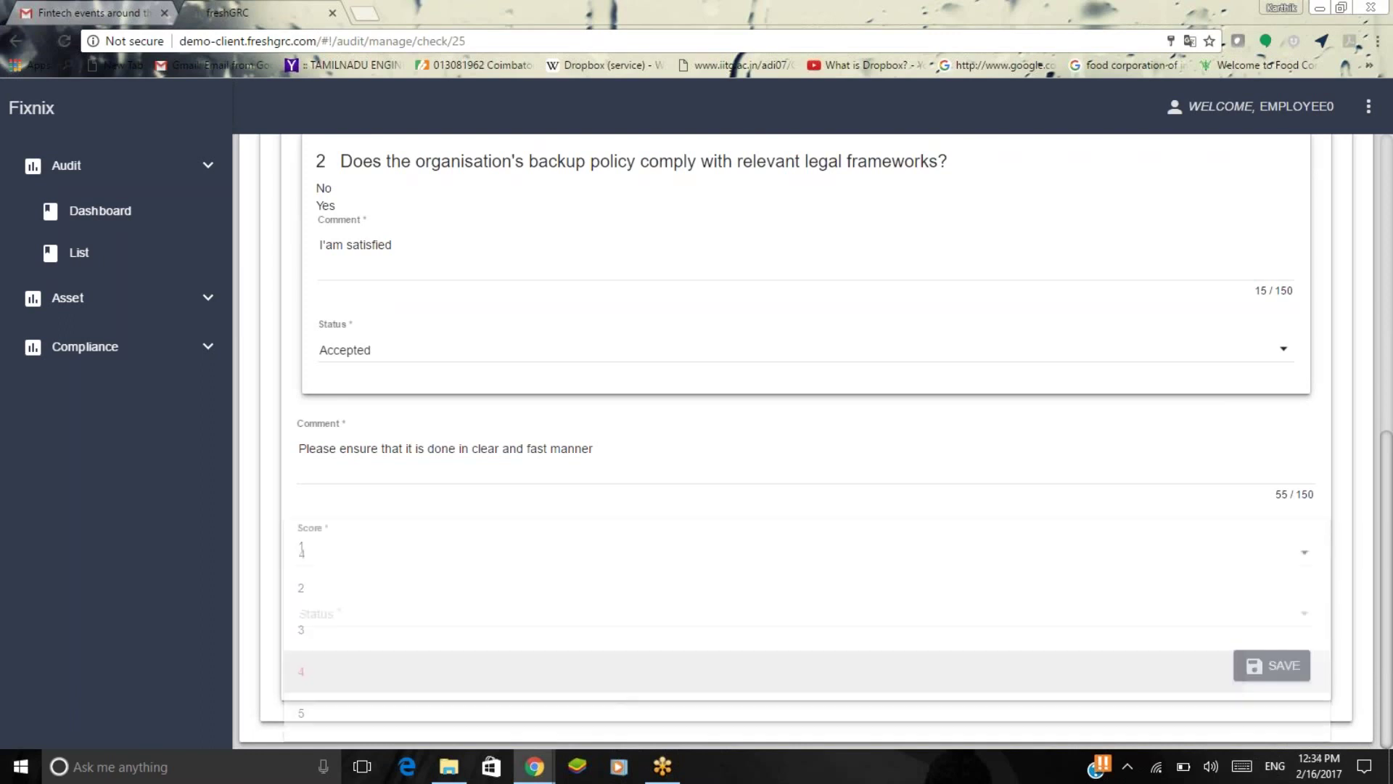
pyautogui.click(694, 618)
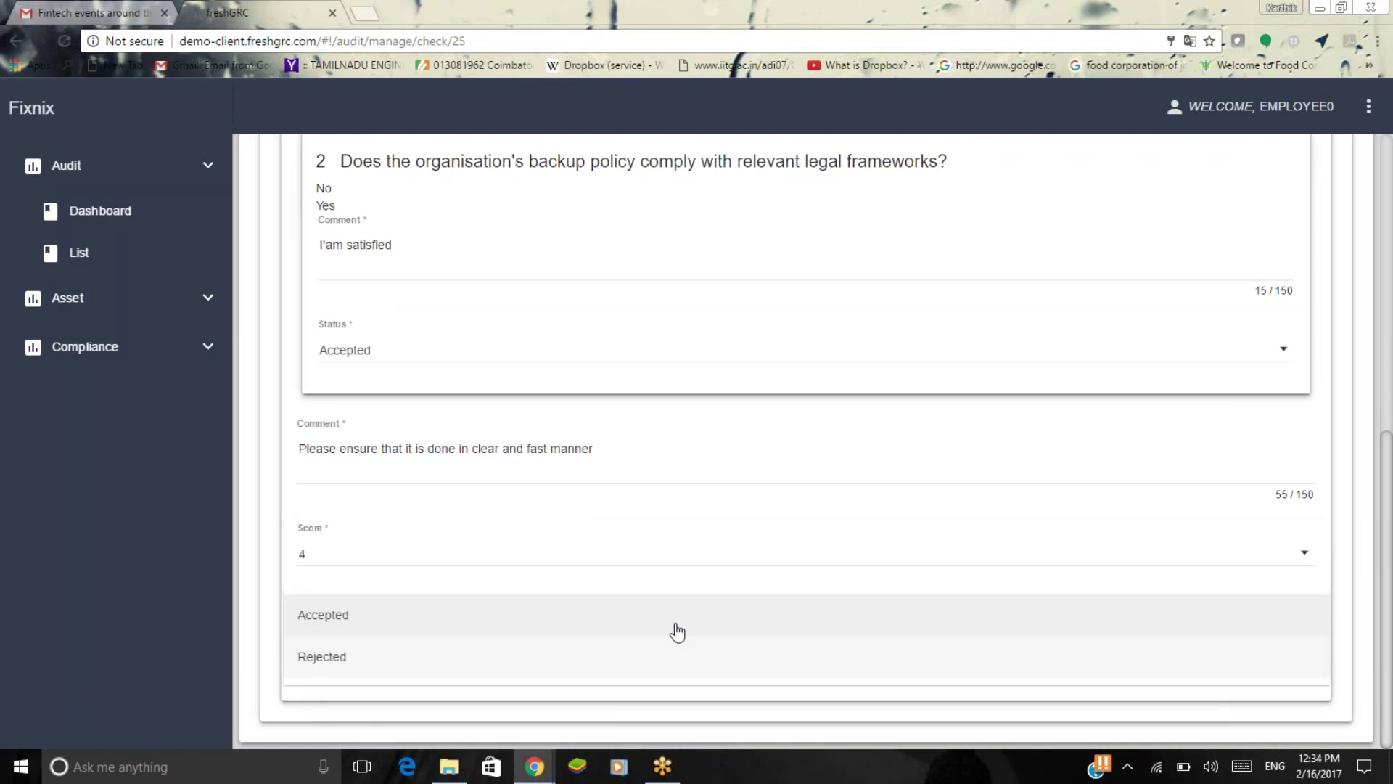
pyautogui.click(675, 627)
pyautogui.click(1271, 665)
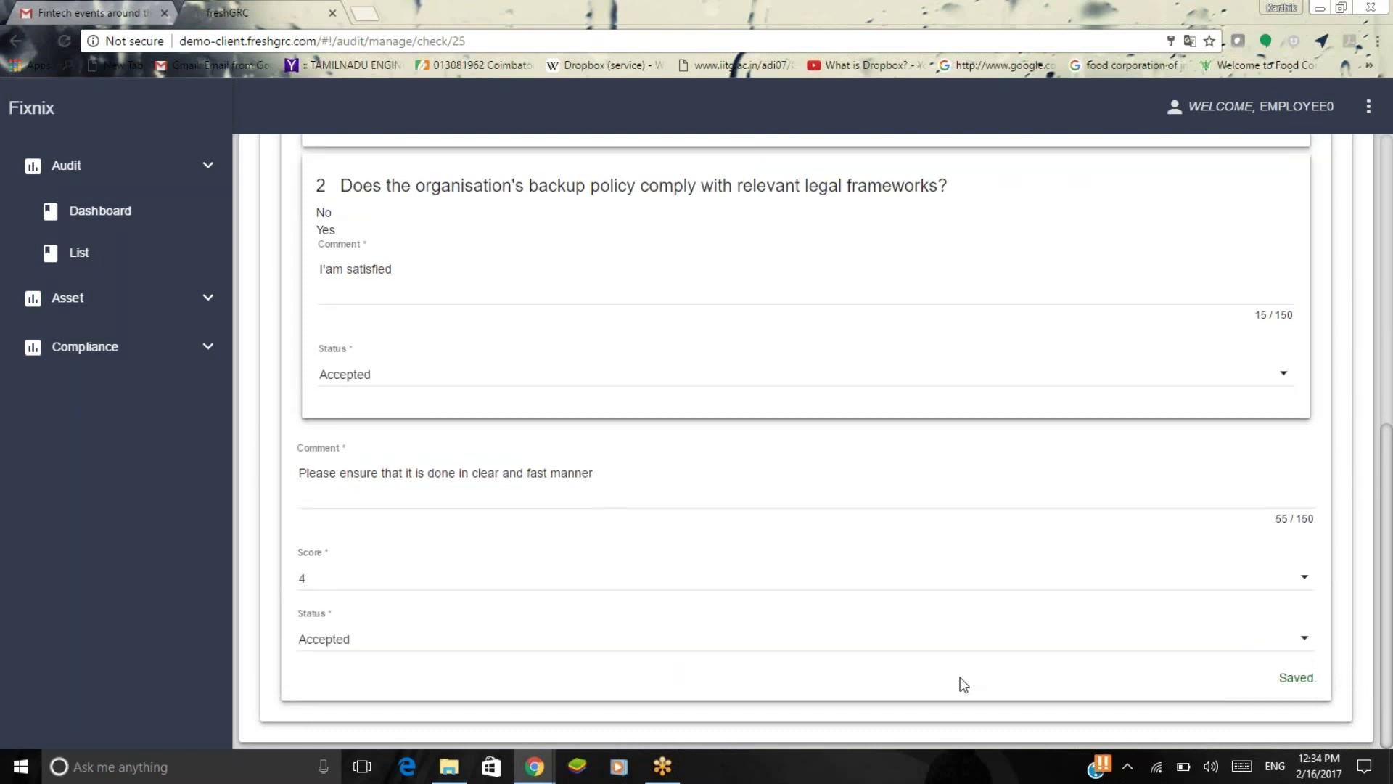
pyautogui.scroll(8, 958, 679)
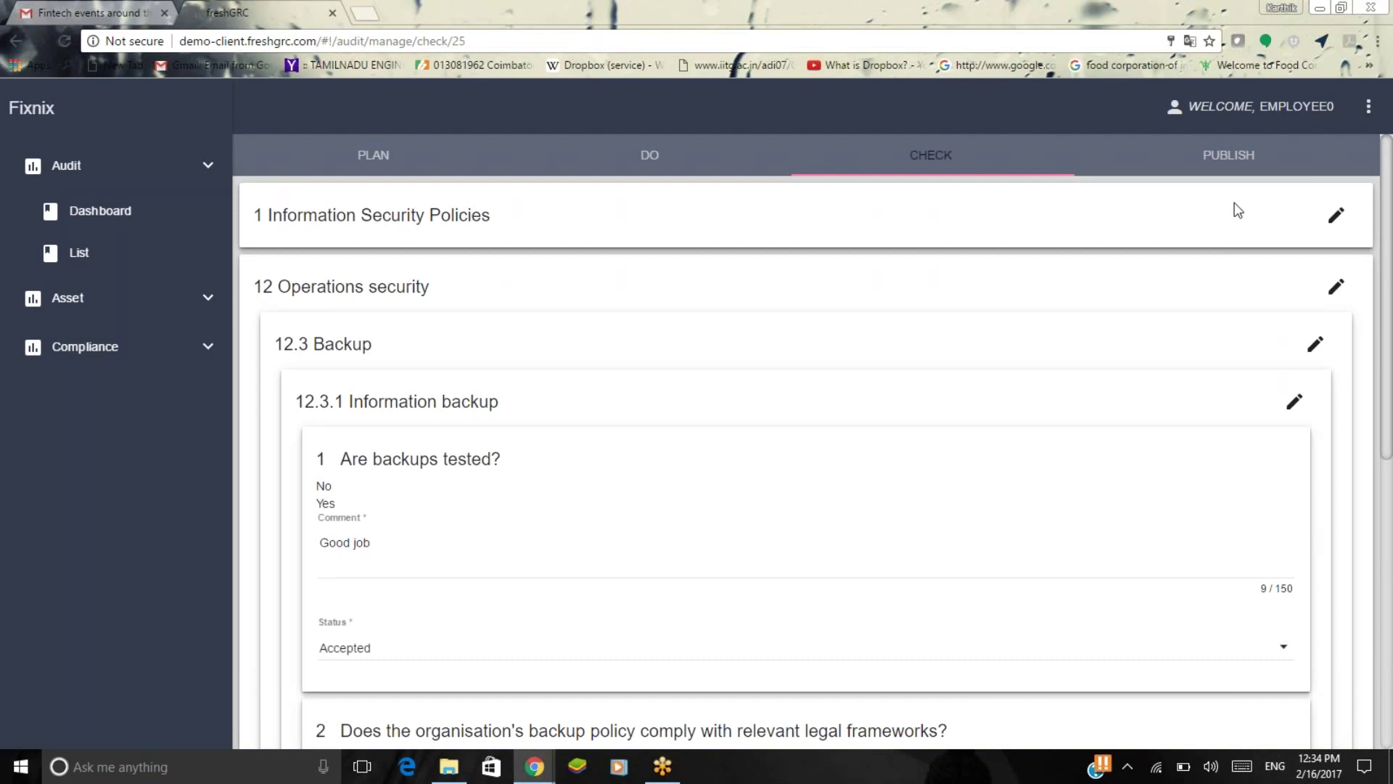
# On the Publish stage, expand the clause summaries and enter the remark 'Good'.
pyautogui.click(1230, 160)
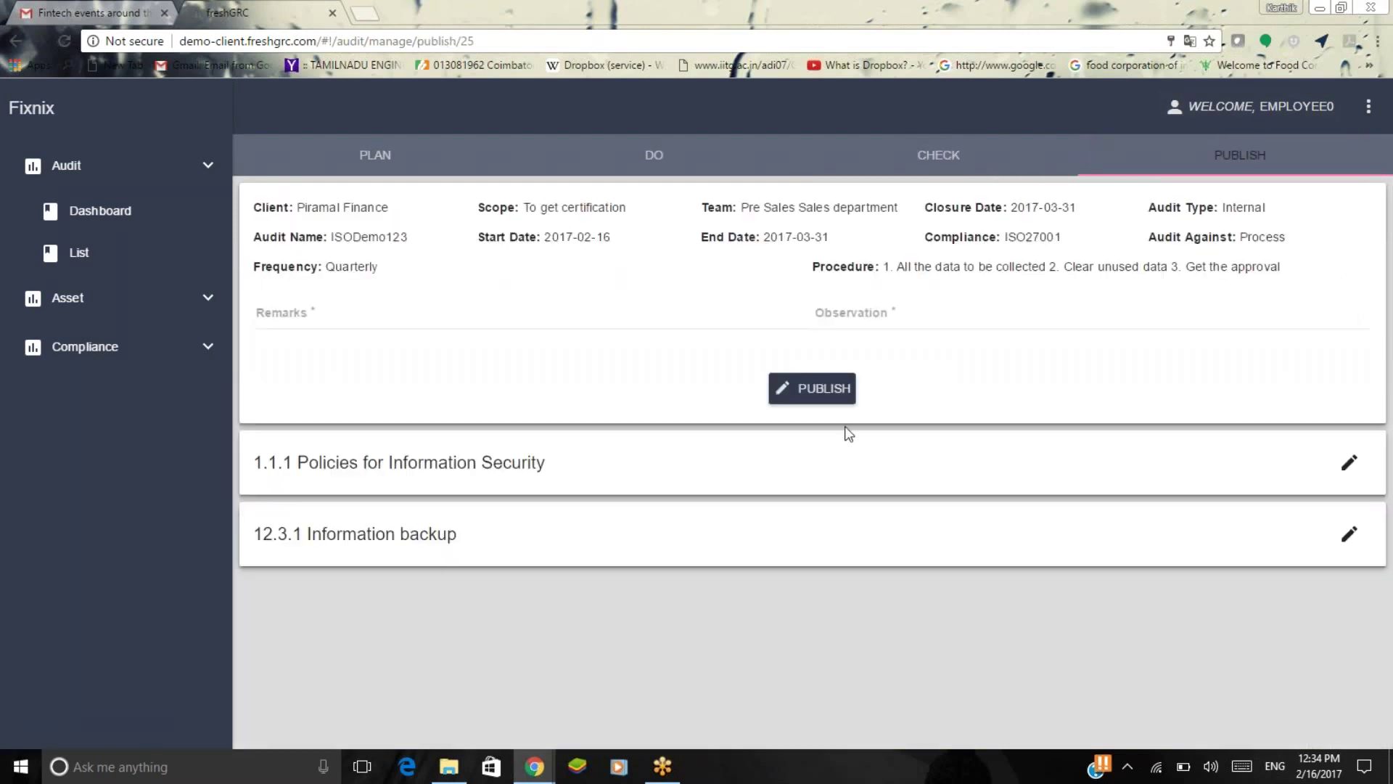
pyautogui.click(1338, 482)
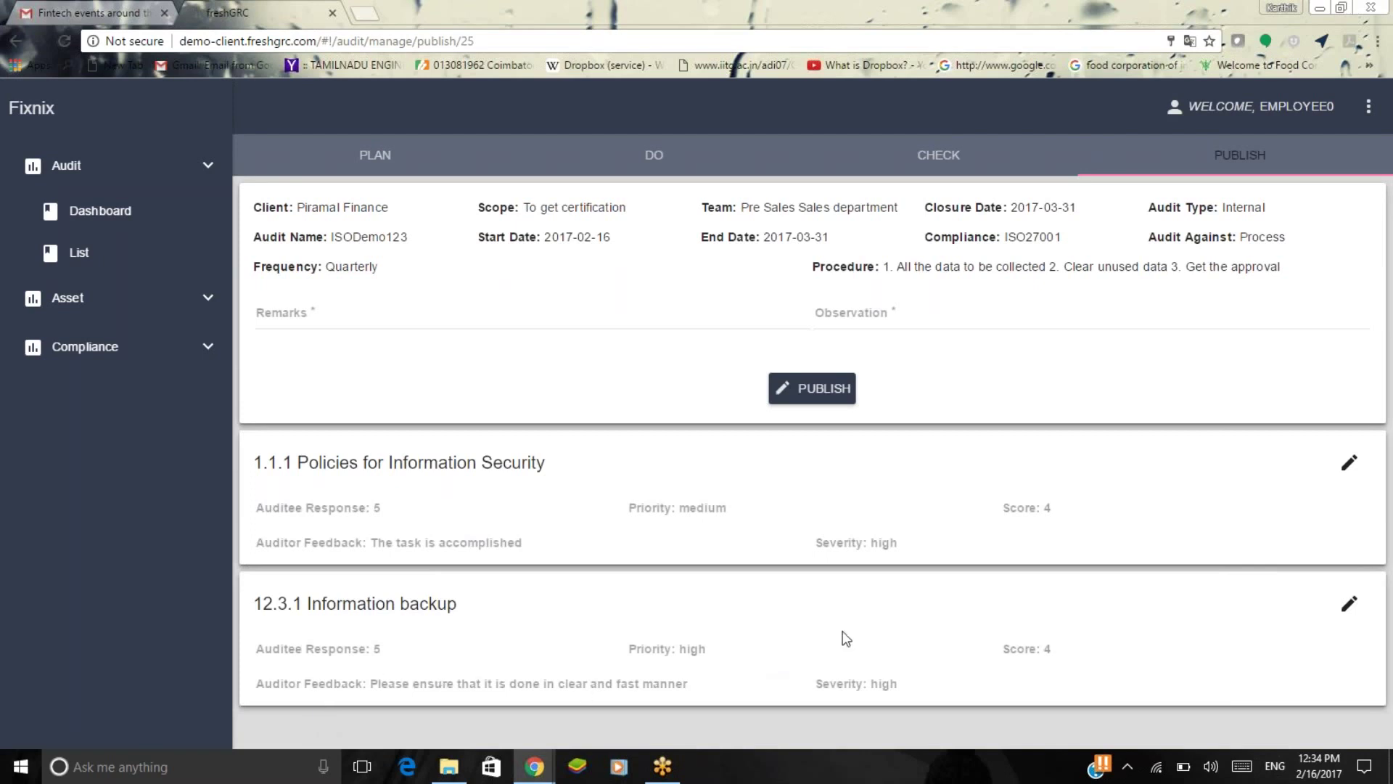
pyautogui.click(441, 296)
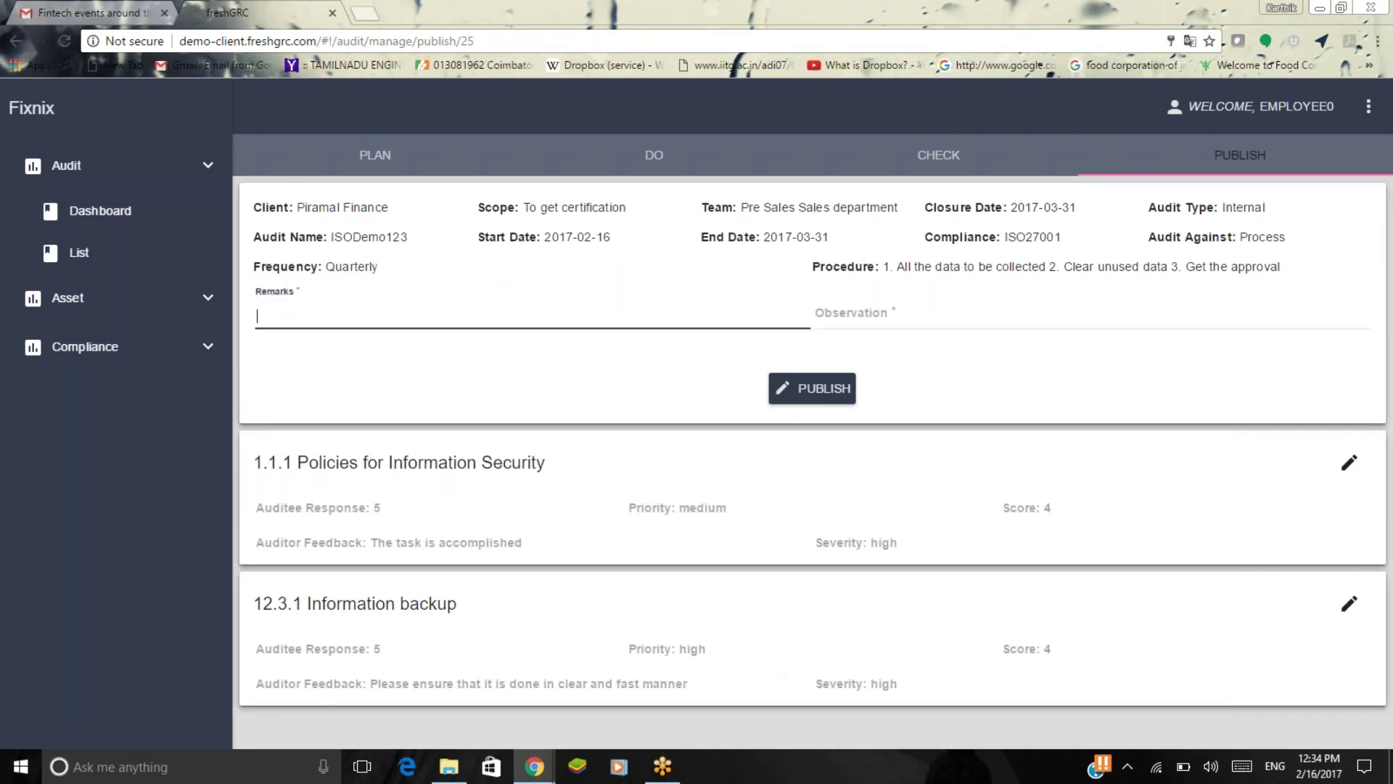
pyautogui.write('Clear unus')
pyautogui.press('BackSpace')
pyautogui.press('BackSpace')
pyautogui.press('BackSpace')
pyautogui.press('BackSpace')
pyautogui.press('BackSpace')
pyautogui.press('BackSpace')
pyautogui.press('BackSpace')
pyautogui.press('BackSpace')
pyautogui.press('BackSpace')
pyautogui.press('BackSpace')
pyautogui.write('Good')
# Add the observation 'Satisfied and ready for external audit' and publish the audit.
pyautogui.click(917, 315)
pyautogui.write('Sa')
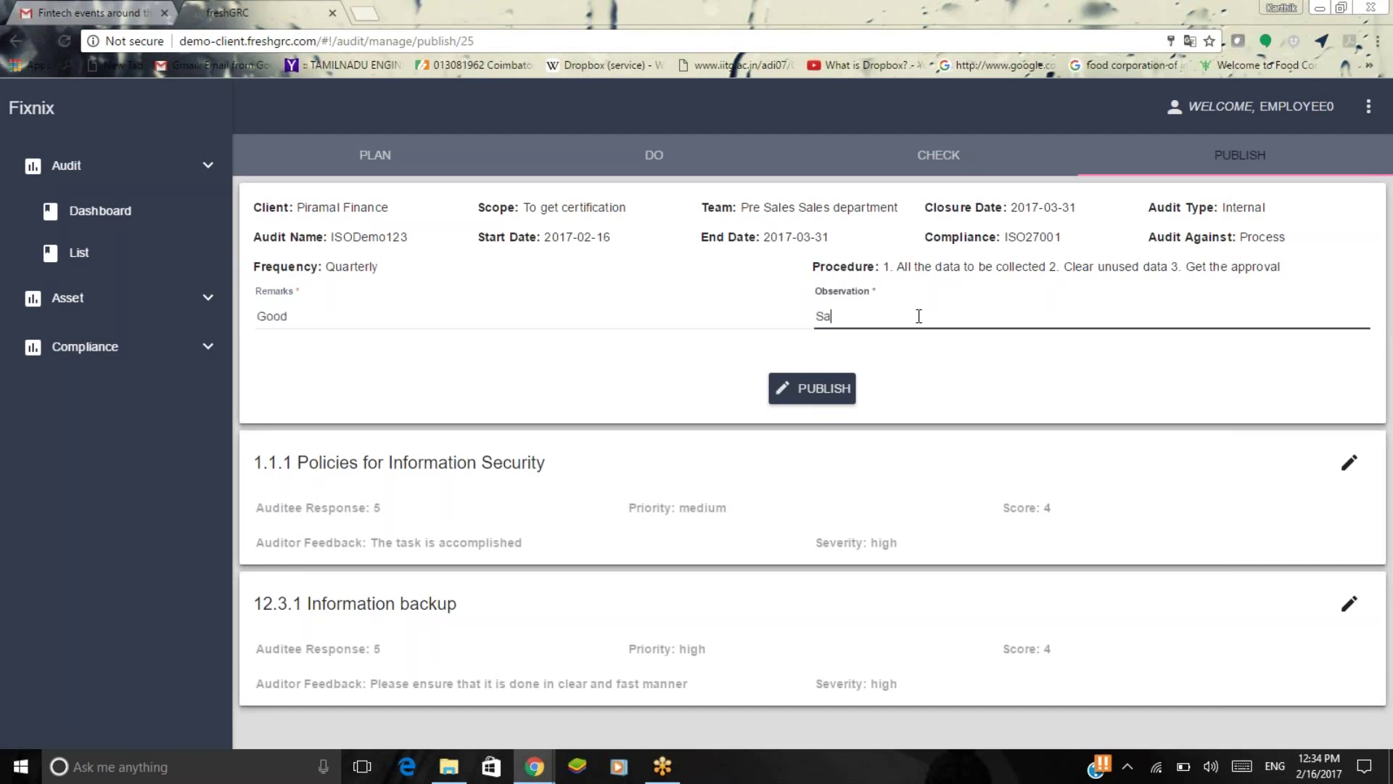
pyautogui.write('tisfied and ready for external audit')
pyautogui.click(812, 388)
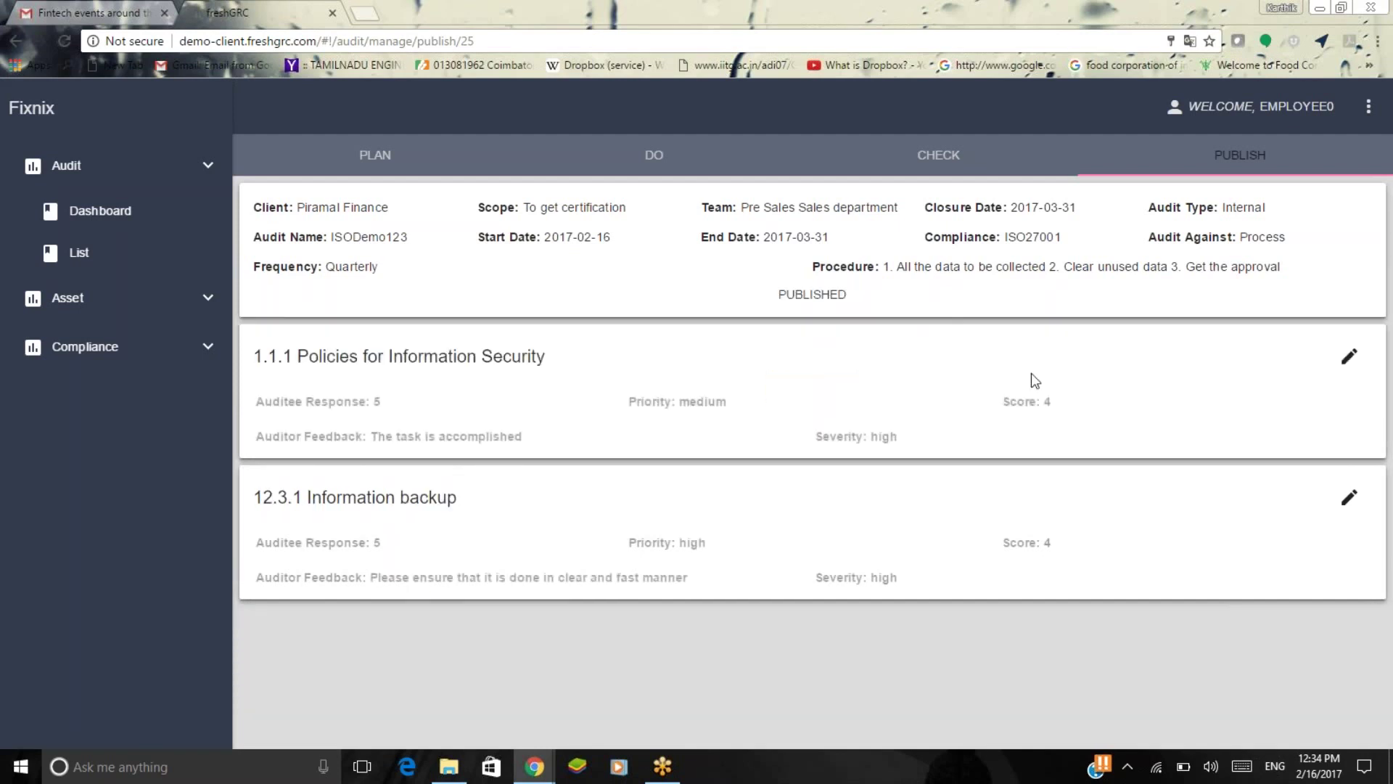
# Show the audit dashboard's Audit Type chart with 24 Internal audits (100%).
pyautogui.click(166, 207)
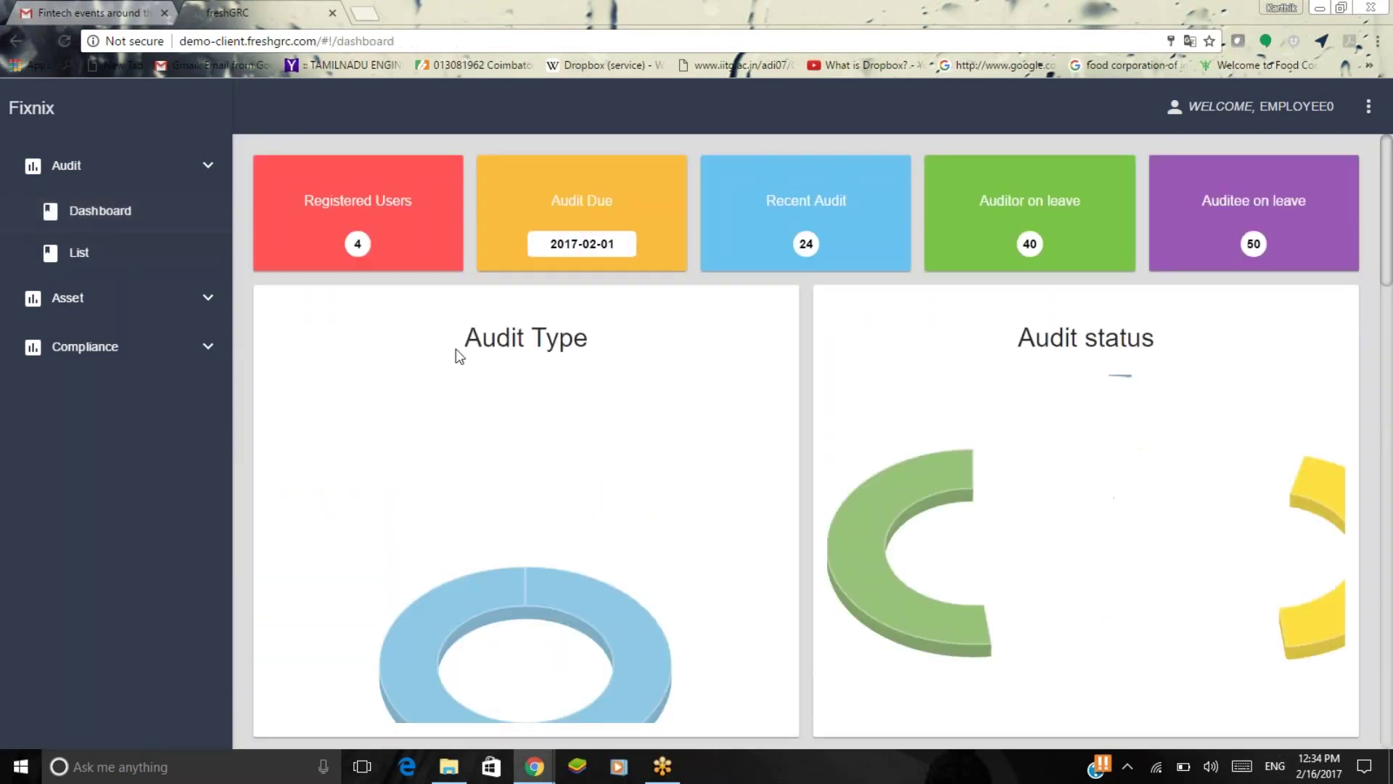
pyautogui.scroll(-3, 643, 562)
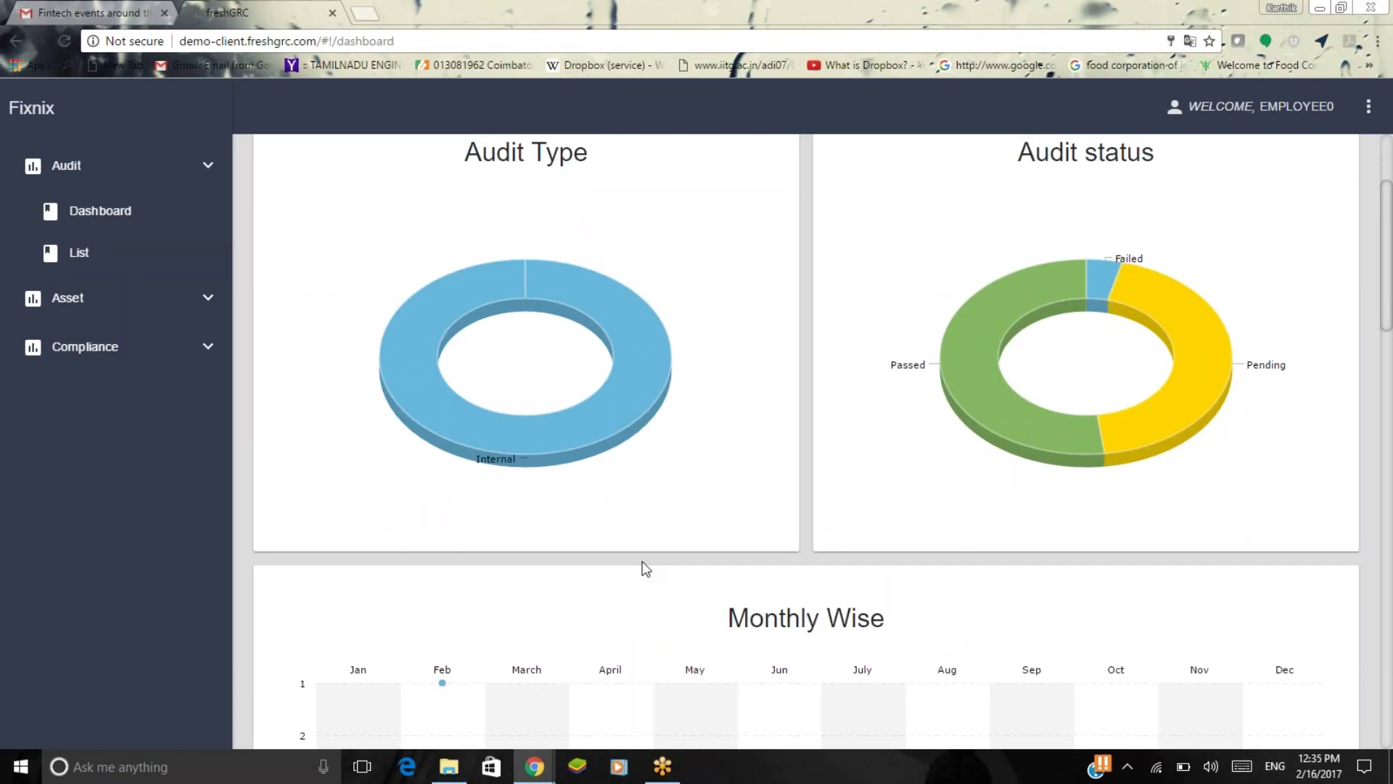
pyautogui.moveTo(525, 425)
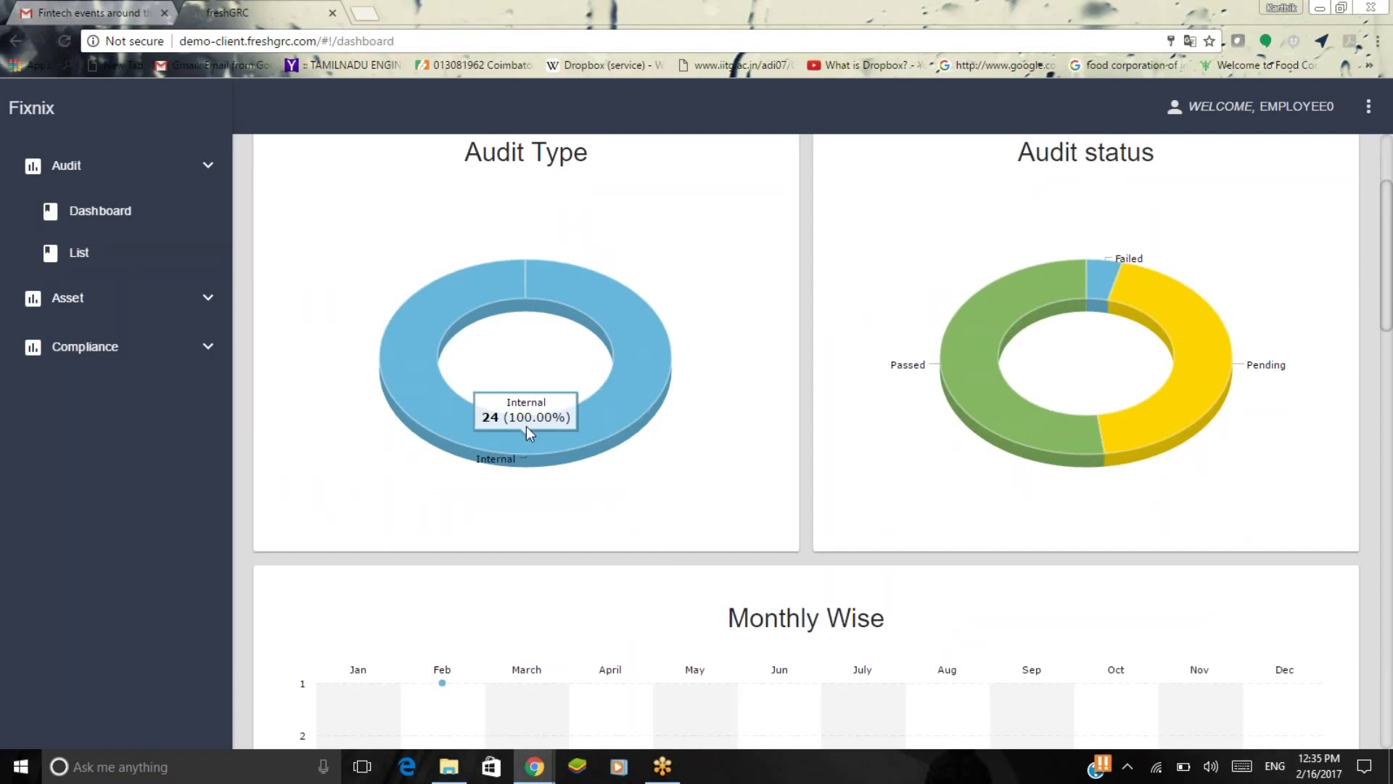